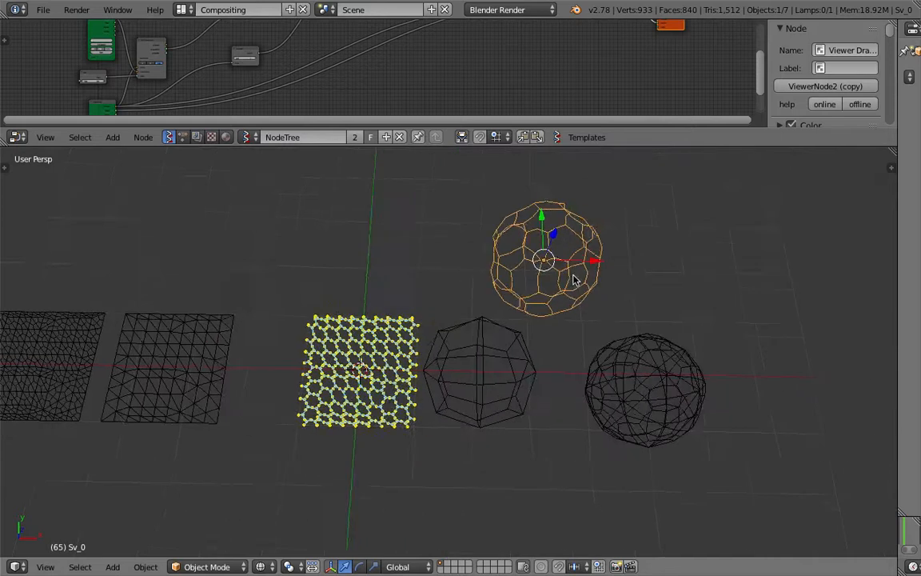
- Move the hexagonal wireframe sphere to a new spot near the two subdivided cubes
right_click(564, 183)
key("g")
left_click(590, 317)
middle_click_drag(590, 316, 487, 352)
scroll(487, 320, "up", 4)
- Switch the 3D viewport to solid shading and select the coarser subdivided cube
right_click(437, 266)
mouse_move(437, 266)
middle_mouse_down()
mouse_move(469, 312)
mouse_move(480, 281)
middle_mouse_up()
key("z")
key("z")
key("z")
right_click(456, 386)
middle_click_drag(457, 386, 438, 335)
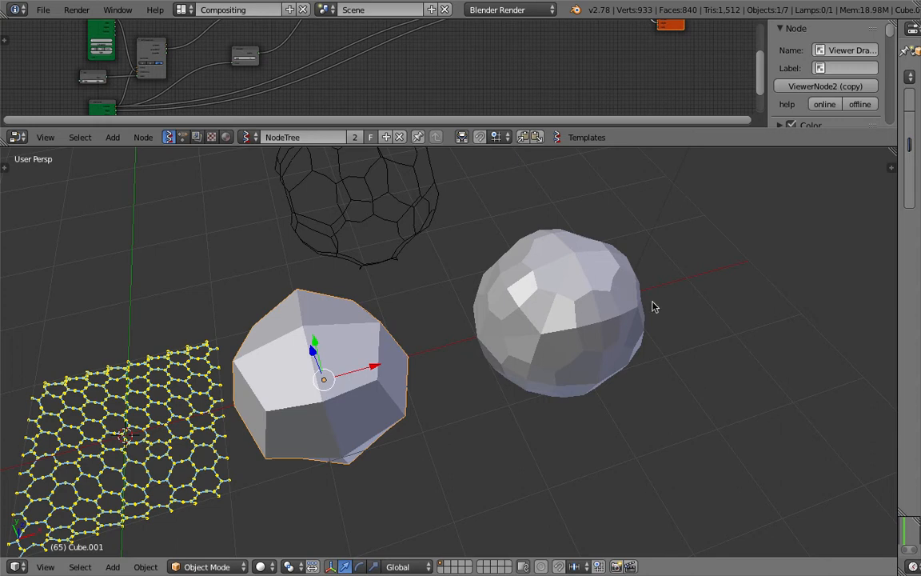
- Select the triangulated grid and widen the properties editor to show its Decimate modifier
middle_click_drag(381, 391, 472, 388)
middle_click_drag(436, 324, 376, 353)
scroll(432, 329, "down", 2)
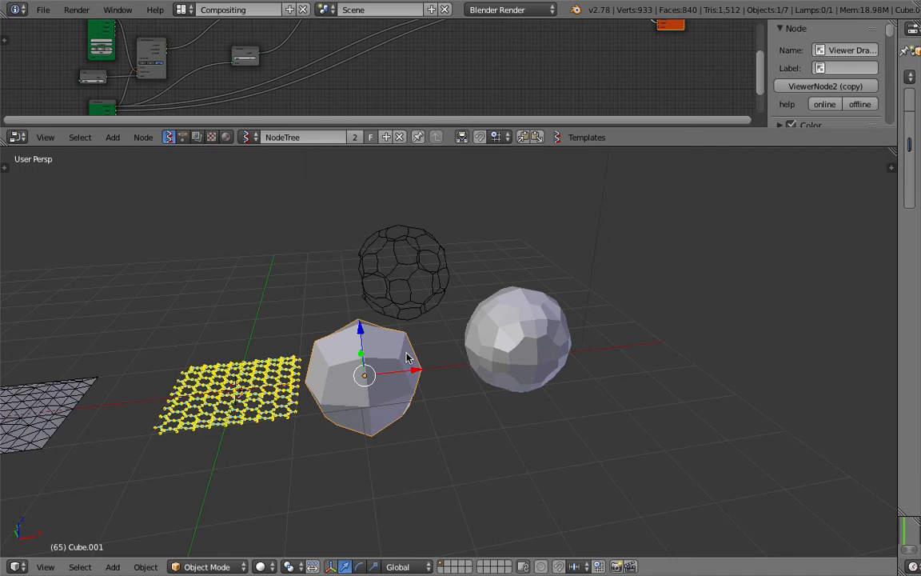
middle_click_drag(421, 352, 522, 333)
scroll(463, 297, "up", 2)
middle_click_drag(583, 329, 480, 338, "shift")
middle_click_drag(144, 303, 431, 294, "shift")
middle_click_drag(431, 294, 407, 319)
right_click(408, 320)
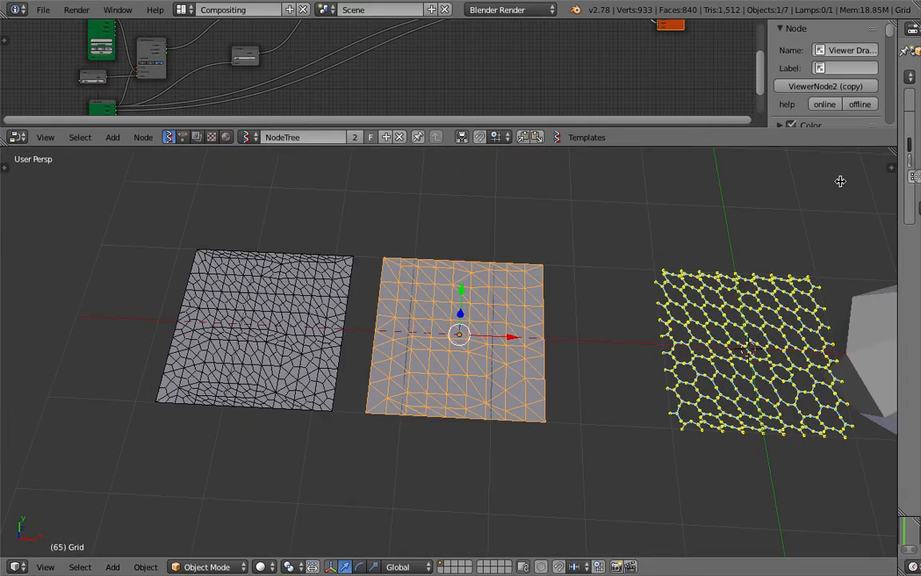
left_click_drag(897, 174, 570, 196)
- Hide the grid's Decimate modifier in the viewport and show it again to compare both meshes
scroll(471, 248, "up", 4)
middle_click_drag(458, 246, 482, 244)
scroll(466, 276, "down", 1)
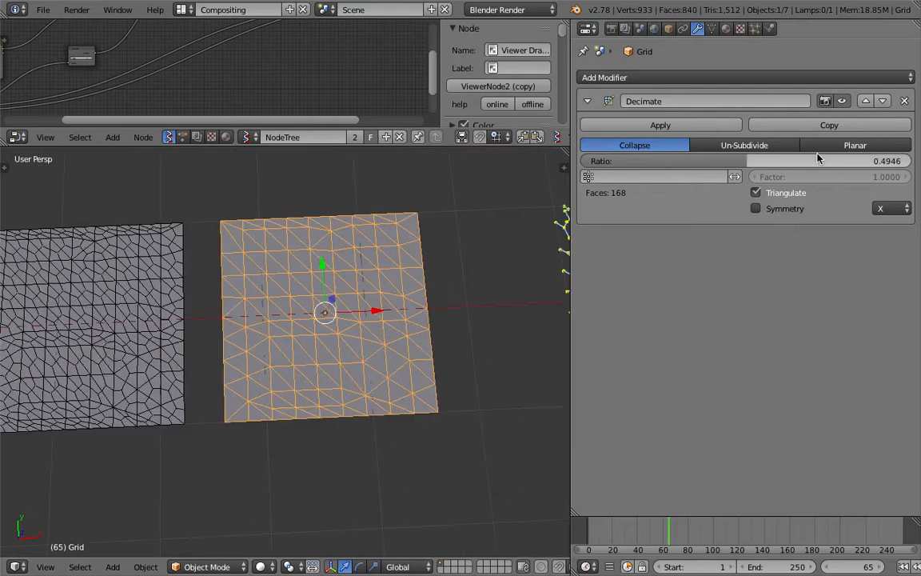
left_click(843, 101)
middle_click_drag(365, 306, 355, 325)
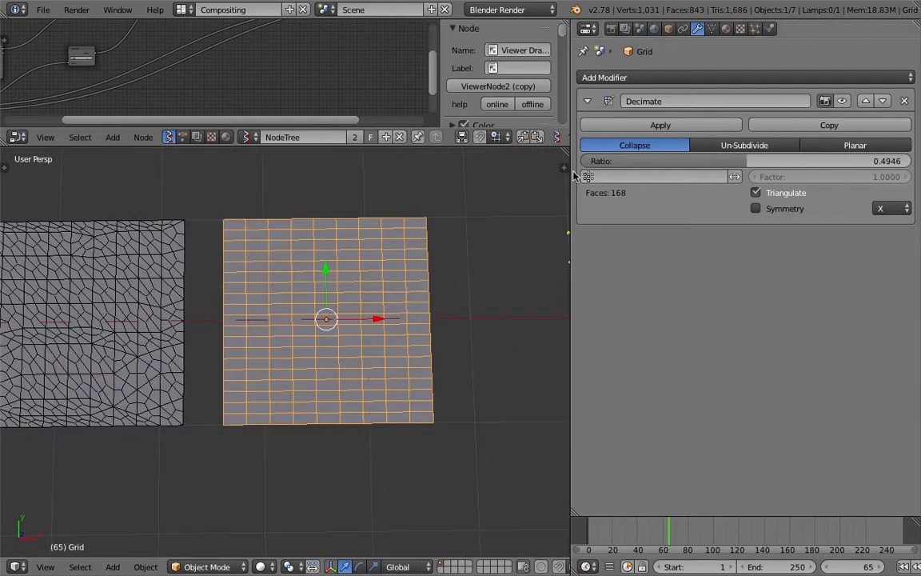
left_click(843, 102)
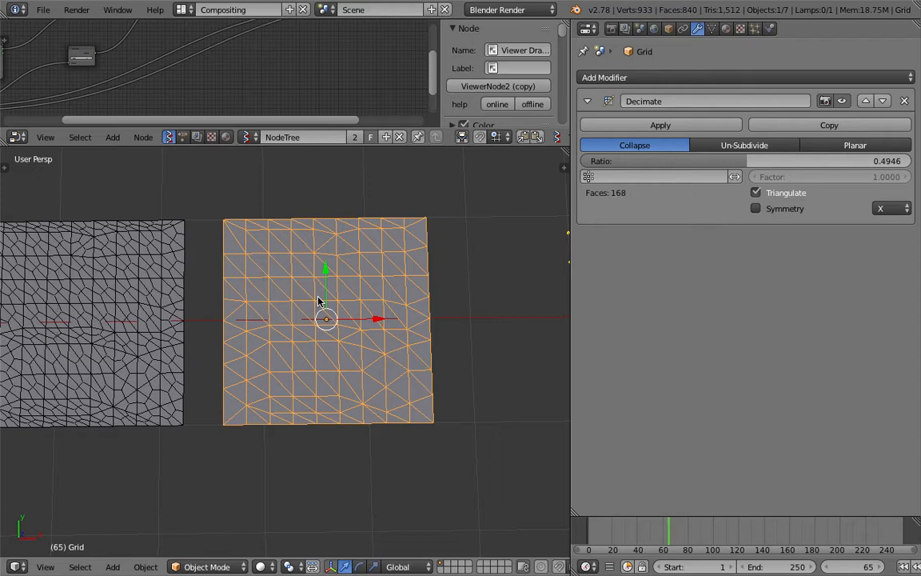
middle_click_drag(298, 304, 316, 315, "shift")
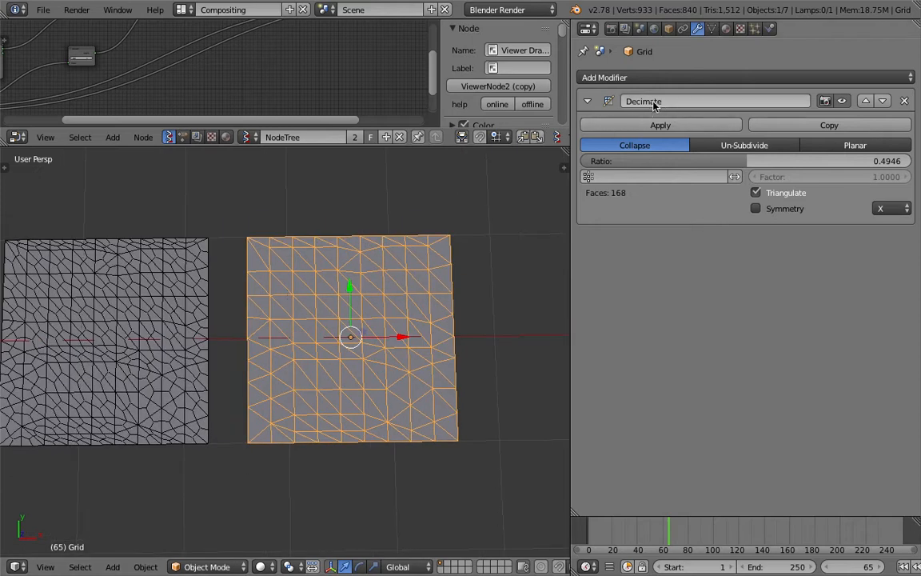
- Examine up close how each triangle of the leftmost grid is split by subdivision
scroll(296, 359, "up", 3)
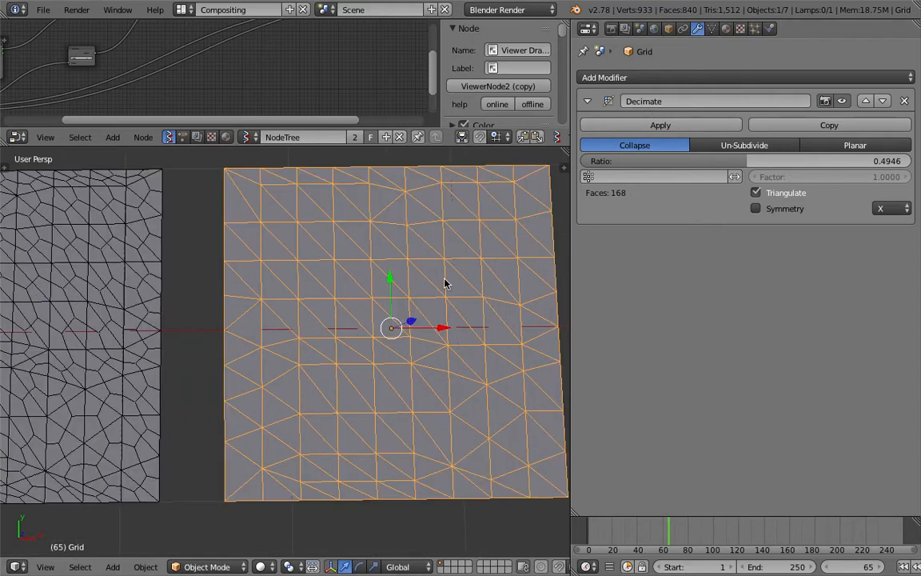
scroll(446, 283, "down", 2)
middle_click_drag(329, 284, 391, 280, "shift")
middle_click_drag(139, 291, 296, 302, "shift")
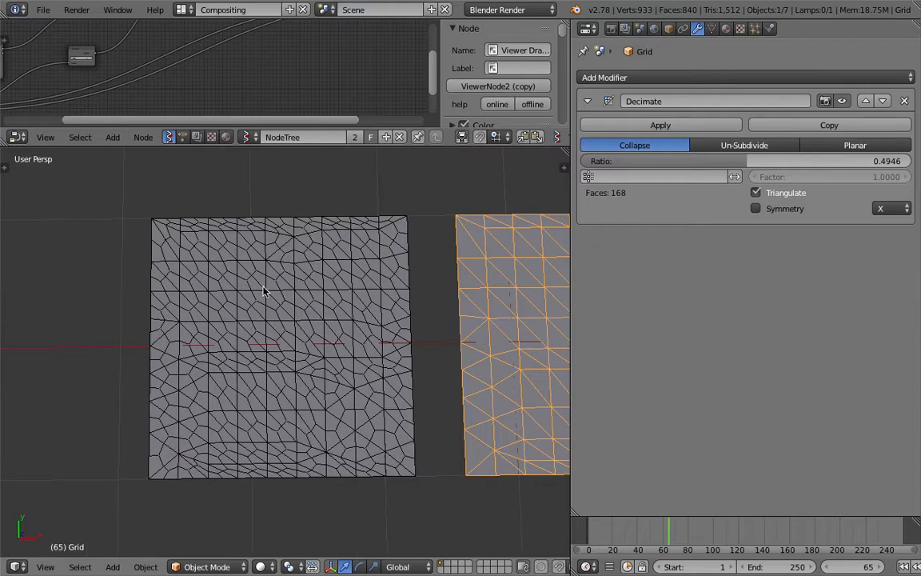
middle_click_drag(304, 344, 457, 218)
scroll(349, 335, "up", 2)
middle_click_drag(350, 335, 241, 293)
scroll(322, 299, "up", 2)
scroll(314, 315, "down", 4)
scroll(329, 395, "up", 4)
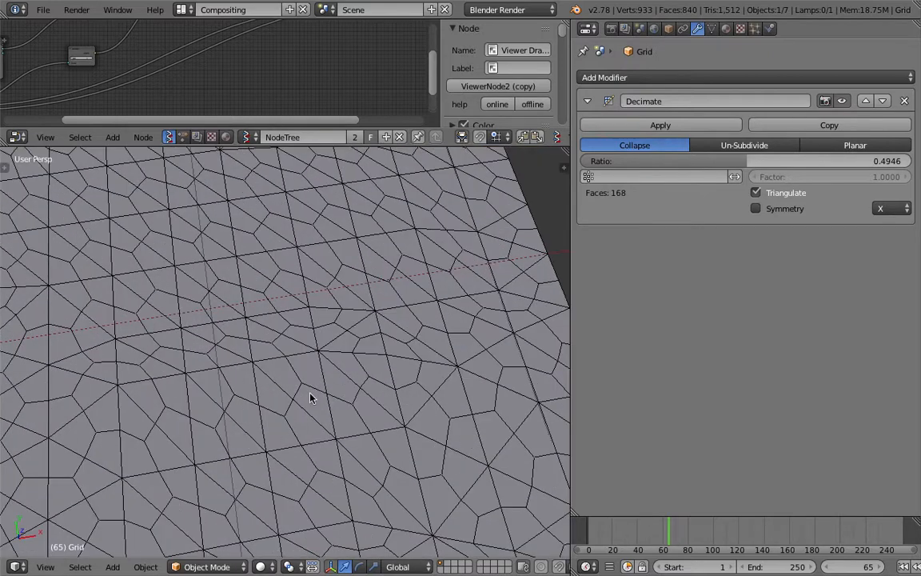
scroll(348, 394, "down", 2)
middle_click_drag(380, 329, 304, 324, "shift")
scroll(324, 368, "up", 2)
scroll(304, 323, "up", 2)
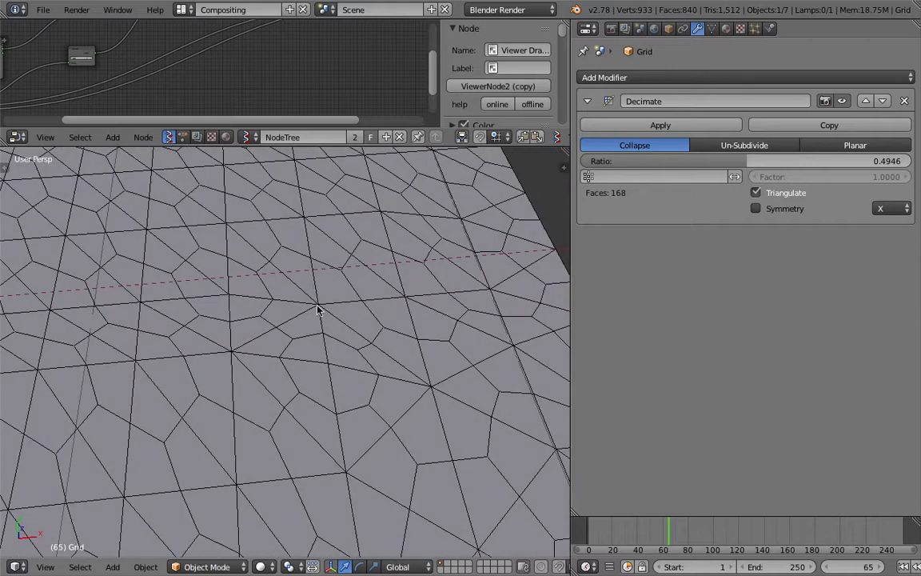
- Select the coarser subdivided cube and switch its Subsurf modifier's viewport display off and on again
scroll(318, 310, "down", 6)
middle_click_drag(314, 309, 180, 339, "shift")
scroll(282, 323, "up", 3)
middle_click_drag(445, 287, 40, 299, "shift")
middle_click_drag(270, 305, 183, 311, "shift")
middle_click_drag(307, 300, 254, 321, "shift")
scroll(254, 321, "down", 2)
middle_click_drag(342, 310, 195, 321, "shift")
scroll(173, 342, "up", 2)
scroll(198, 320, "down", 2)
middle_click_drag(282, 321, 359, 300, "shift")
scroll(179, 324, "down", 1)
right_click(298, 309)
left_click(805, 101)
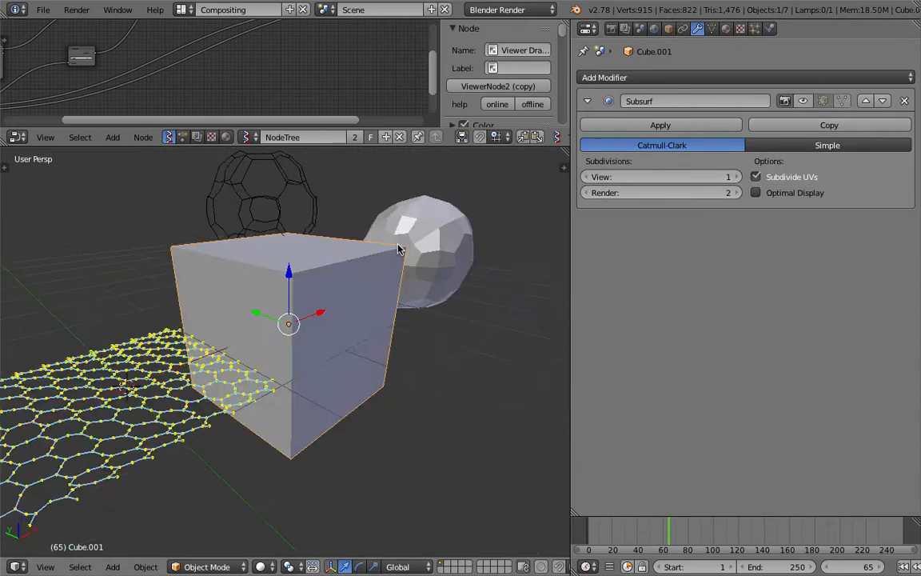
left_click(803, 101)
- Select the denser subdivided cube and review its modifier stack
middle_click_drag(312, 304, 366, 302)
right_click(366, 302)
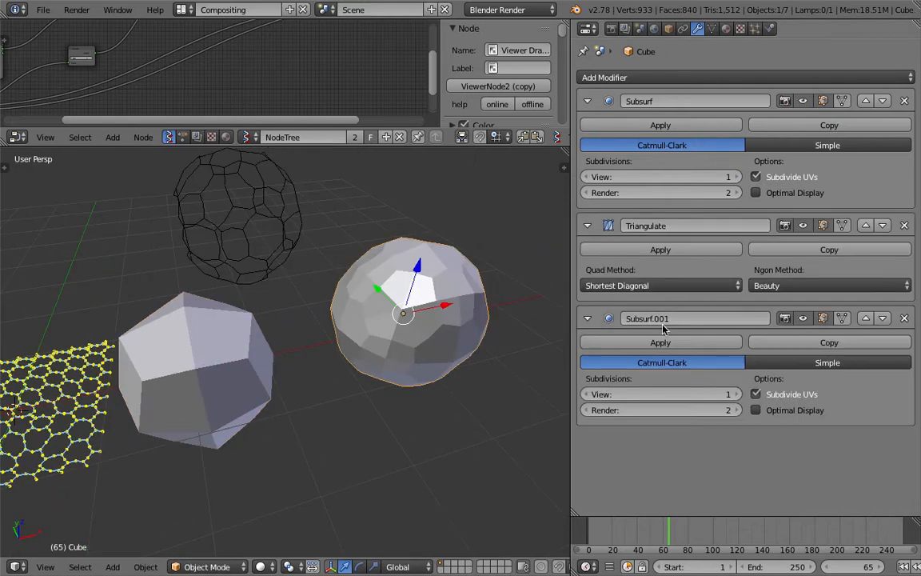
middle_click_drag(496, 276, 402, 156)
- Enlarge the node editor, hide its sidebar and fit the whole node tree in it
left_click_drag(400, 147, 396, 244)
key("Home")
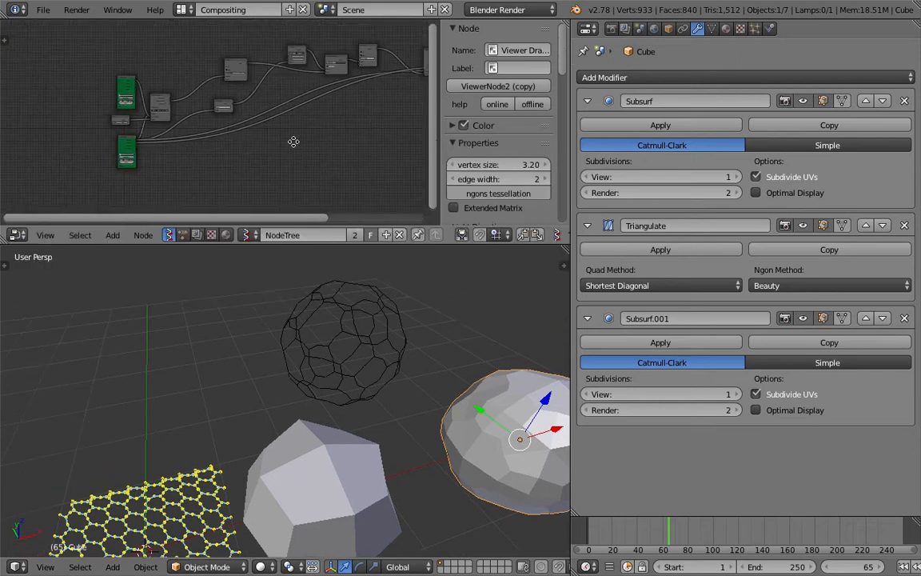
left_click_drag(440, 94, 670, 92)
left_click_drag(571, 82, 711, 100)
middle_click_drag(478, 159, 401, 160)
- Select the hexagonal wireframe sphere and inspect it, toggling the viewport between wireframe and solid shading
middle_click_drag(468, 356, 376, 384)
right_click(477, 319)
scroll(373, 388, "up", 3)
mouse_move(323, 412)
middle_mouse_down()
mouse_move(417, 381)
mouse_move(385, 427)
mouse_move(357, 422)
middle_mouse_up()
key("z")
key("z")
scroll(395, 417, "down", 2)
scroll(392, 134, "up", 3)
- Look over the node tree and its object input, radius and KDT Closest Verts nodes
mouse_move(390, 133)
middle_mouse_down()
mouse_move(398, 138)
mouse_move(351, 148)
middle_mouse_up()
scroll(472, 114, "up", 1)
middle_click_drag(452, 106, 437, 103)
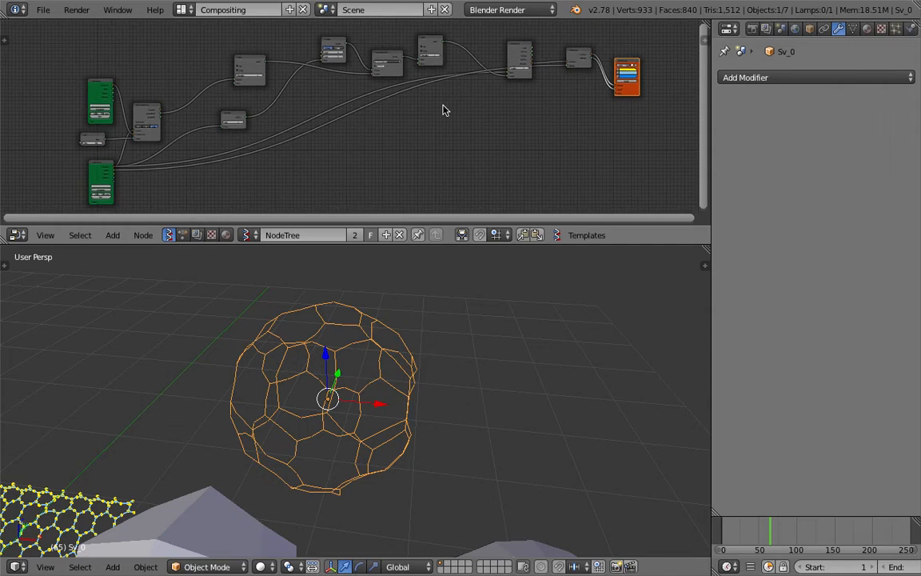
middle_click_drag(443, 105, 428, 102)
middle_click_drag(83, 123, 310, 115)
scroll(323, 118, "up", 6)
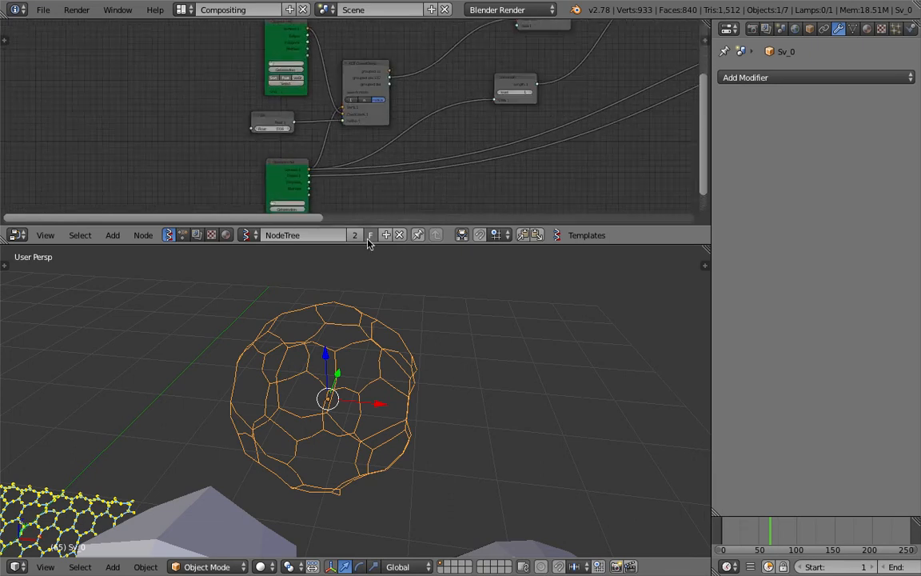
- Examine the hexagonal grid preview alongside the source grids, cubes and wireframe sphere
scroll(438, 347, "up", 3)
middle_click_drag(408, 366, 387, 397)
scroll(448, 361, "down", 8)
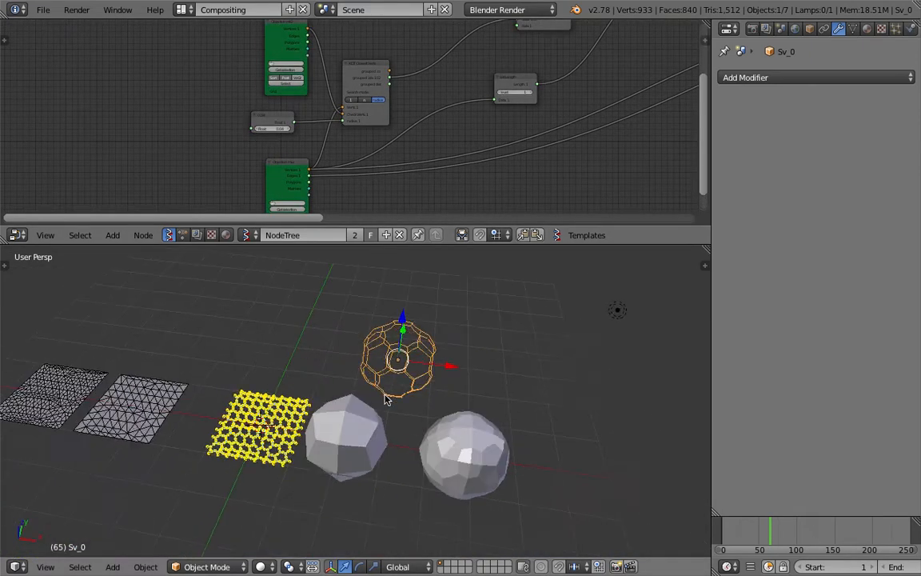
middle_click_drag(440, 347, 406, 397)
left_click_drag(327, 244, 328, 277)
middle_click_drag(319, 352, 364, 344, "shift")
scroll(346, 231, "up", 2)
middle_click_drag(321, 208, 331, 198)
middle_click_drag(326, 438, 378, 447)
scroll(371, 412, "up", 5)
scroll(378, 448, "up", 2)
scroll(362, 428, "down", 2)
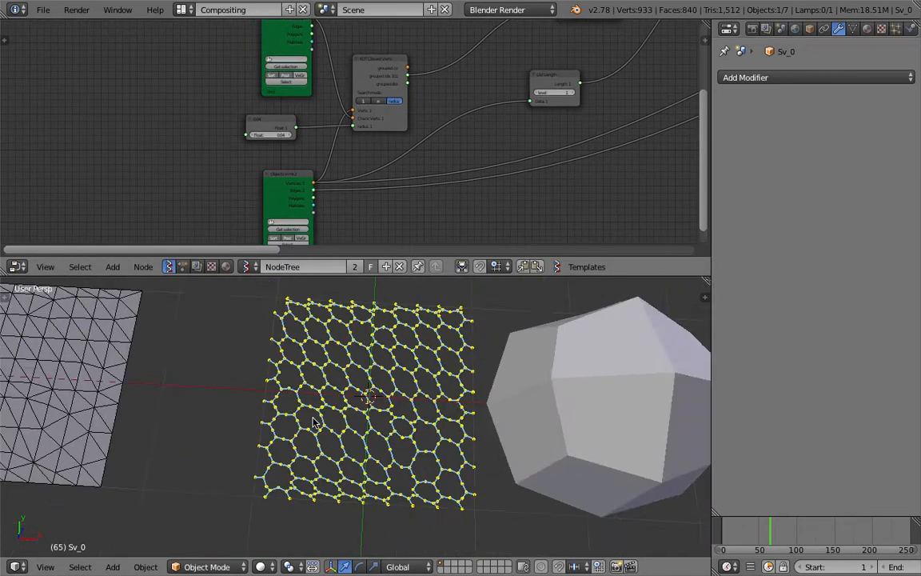
middle_click_drag(304, 415, 317, 422)
scroll(411, 368, "down", 4)
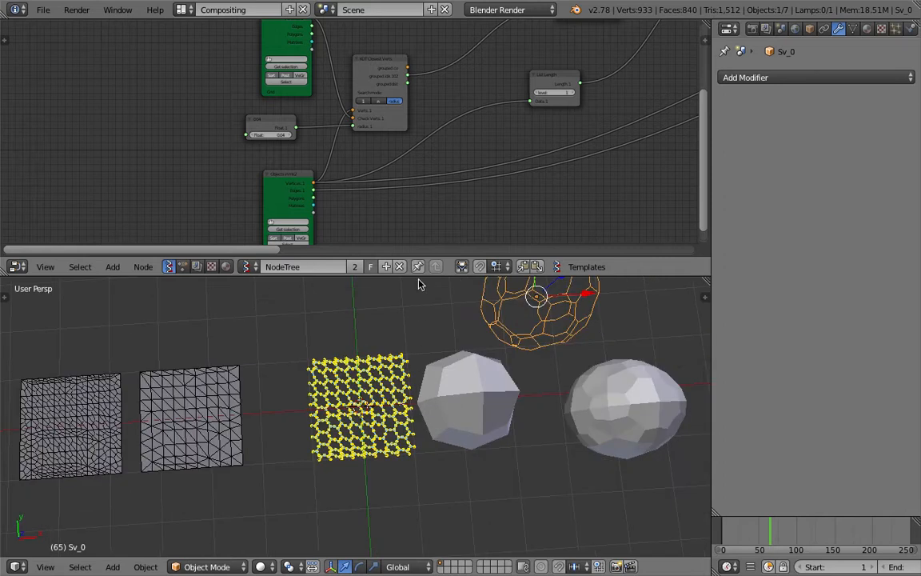
middle_click_drag(472, 294, 397, 359)
scroll(359, 345, "up", 3)
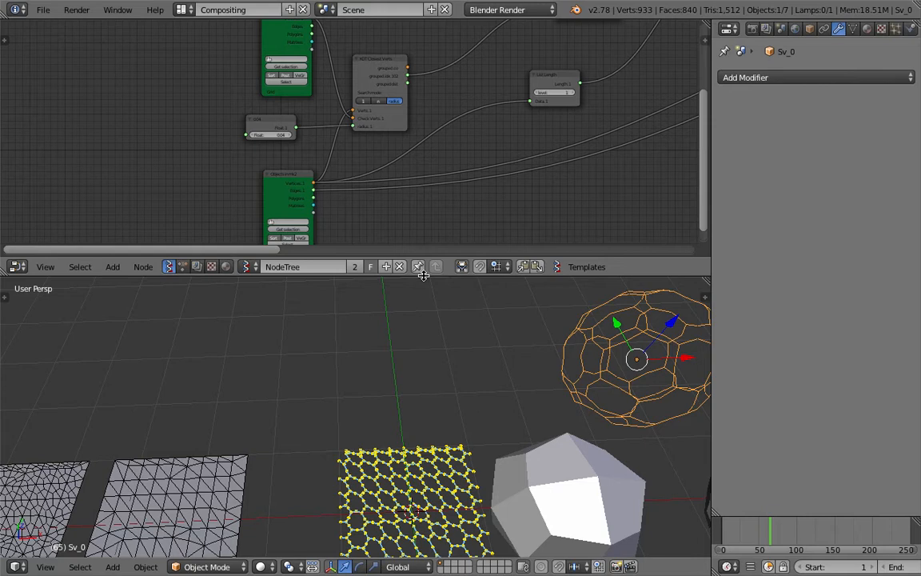
- Enlarge the 3D view, add an icosphere and give it a Subdivision Surface modifier
left_click_drag(421, 275, 421, 117)
key("shift+a")
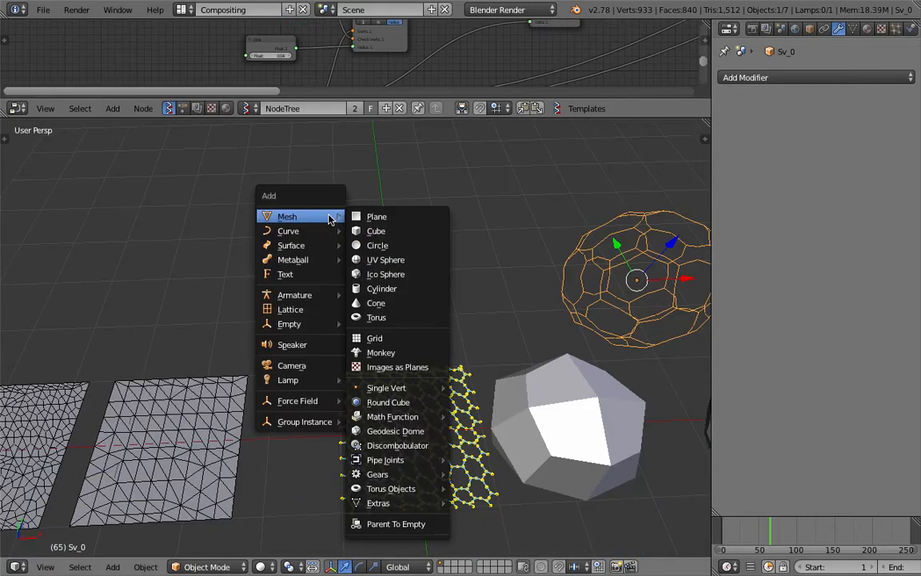
left_click(385, 273)
middle_click_drag(406, 262, 450, 175)
left_click(806, 77)
left_click(664, 320)
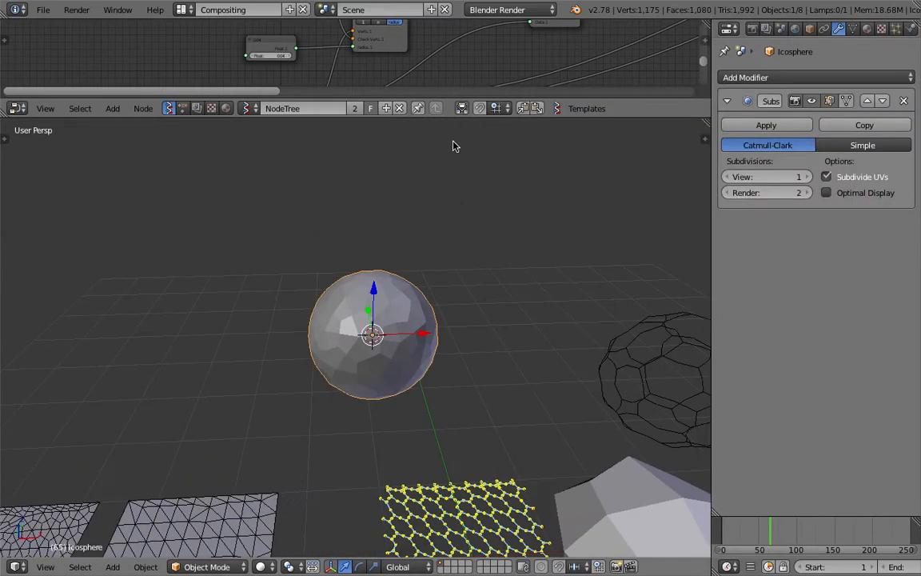
- Enlarge the node editor and load the selected icosphere into the object input nodes
left_click_drag(448, 118, 466, 265)
middle_click_drag(316, 137, 333, 219)
scroll(324, 94, "up", 1)
left_click(303, 183)
scroll(308, 172, "up", 4)
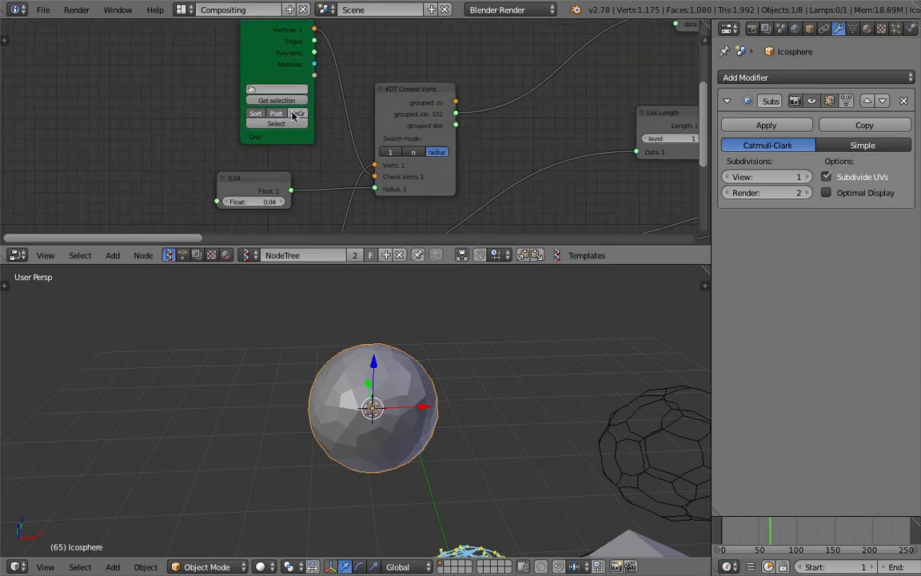
left_click(286, 102)
scroll(448, 431, "down", 3)
middle_click_drag(468, 442, 454, 384, "shift")
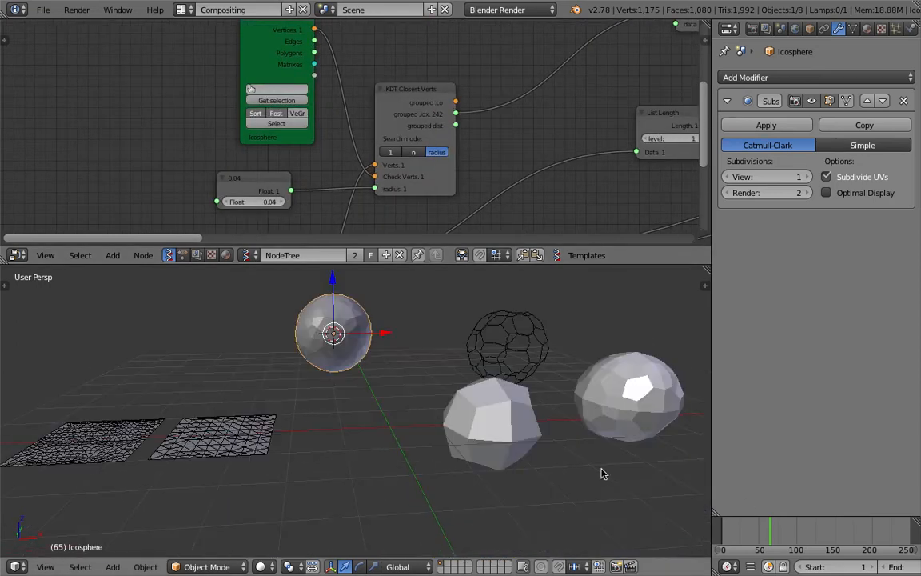
middle_click_drag(652, 482, 448, 425)
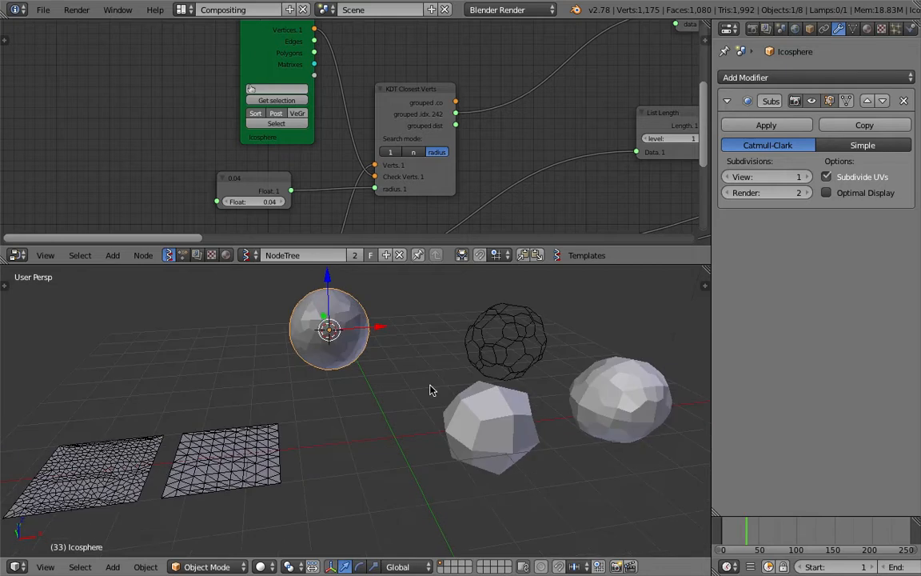
- Turn off Post on the upper icosphere input node so it outputs the mesh without its modifier
scroll(302, 177, "up", 2)
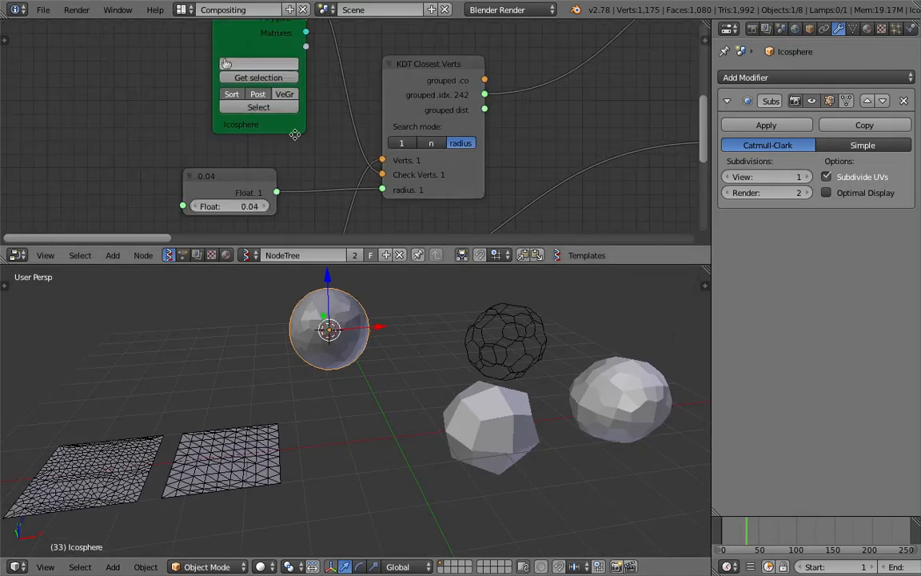
scroll(273, 153, "down", 4)
scroll(290, 135, "up", 3)
left_click(290, 107)
scroll(448, 436, "up", 5)
middle_click_drag(452, 439, 357, 396, "shift")
scroll(280, 172, "up", 2)
- Set the float feeding the KDT Closest Verts radius to 0.13
middle_click_drag(283, 164, 270, 155)
left_click_drag(270, 181, 266, 161)
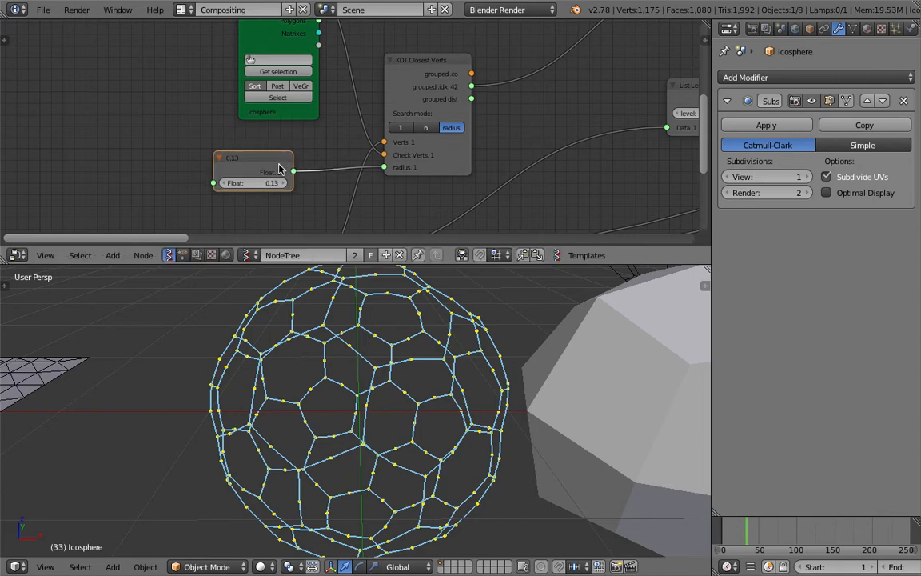
middle_click_drag(287, 160, 227, 164)
scroll(228, 162, "up", 1)
left_click_drag(187, 162, 200, 162)
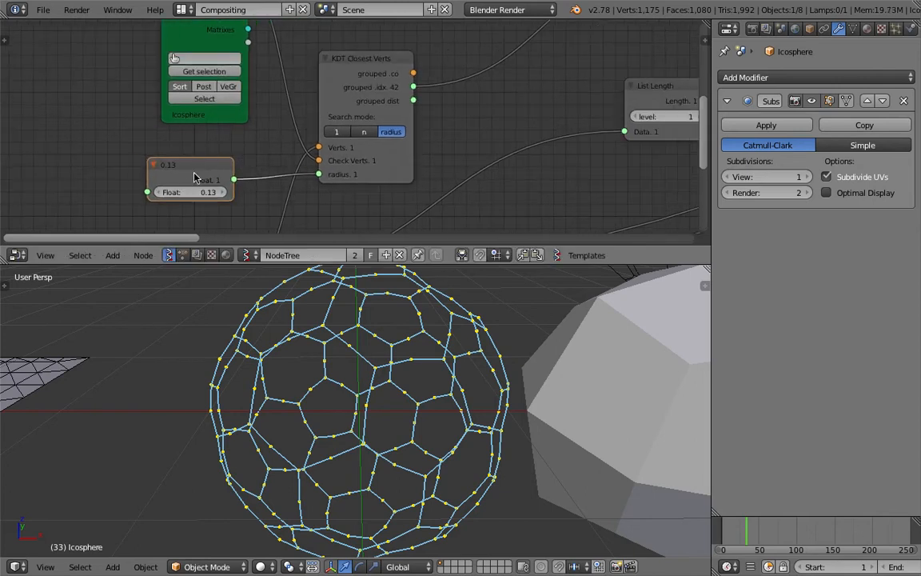
middle_click_drag(208, 185, 158, 180)
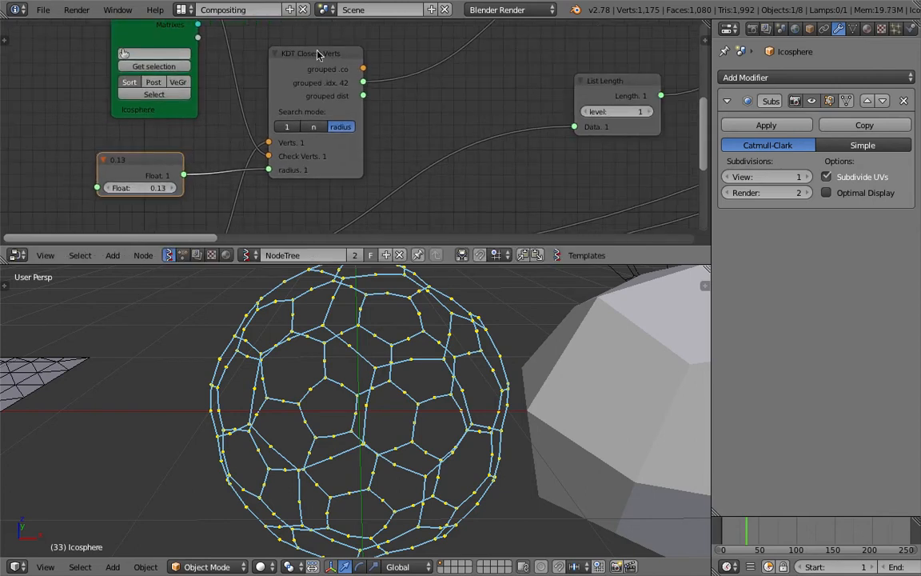
- Bake the hexagonal sphere from the Viewer Draw node into a mesh object
middle_click_drag(432, 400, 529, 259)
scroll(392, 426, "down", 3)
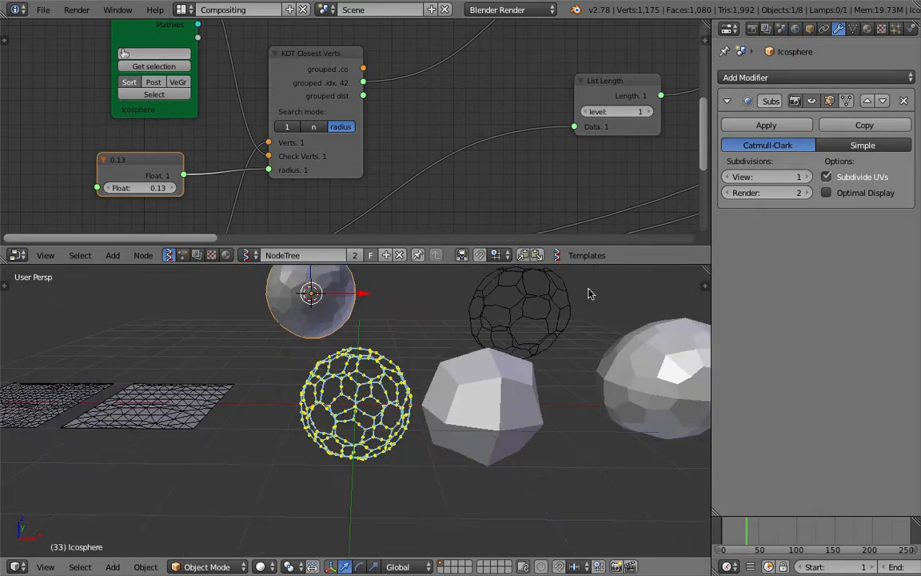
scroll(512, 127, "down", 2)
middle_click_drag(512, 128, 331, 142)
scroll(493, 123, "down", 5)
middle_click_drag(493, 123, 176, 152)
middle_click_drag(647, 169, 325, 199)
scroll(370, 170, "up", 3)
mouse_move(525, 152)
middle_mouse_down()
mouse_move(370, 170)
mouse_move(311, 166)
middle_mouse_up()
left_click(468, 153)
- Move the baked sphere away from the preview to beside the icosphere, above the triangulated grid
middle_click_drag(351, 335, 415, 384)
right_click(357, 398)
key("g")
left_click(148, 331)
- Review the SV import/export settings in the node editor's sidebar, then hide it and fit the node tree
scroll(212, 148, "down", 5)
middle_click_drag(232, 133, 469, 116)
scroll(386, 150, "down", 4)
scroll(389, 169, "down", 3)
middle_click_drag(365, 166, 423, 140)
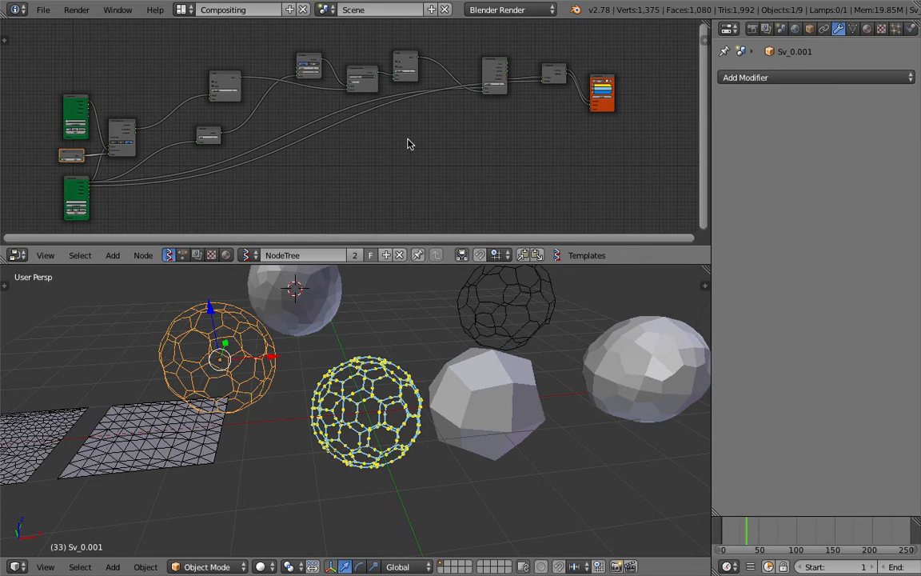
left_click(702, 38)
scroll(640, 152, "down", 10)
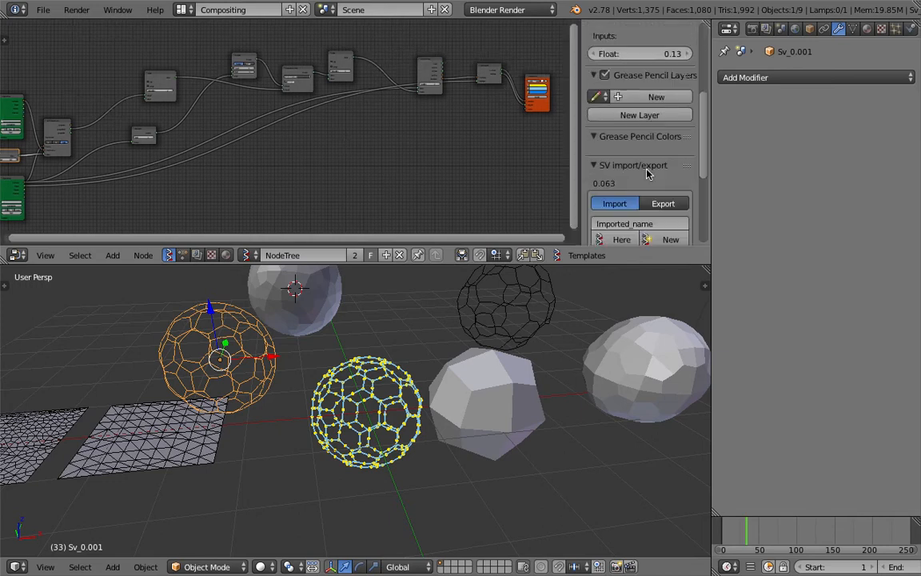
scroll(624, 90, "down", 3)
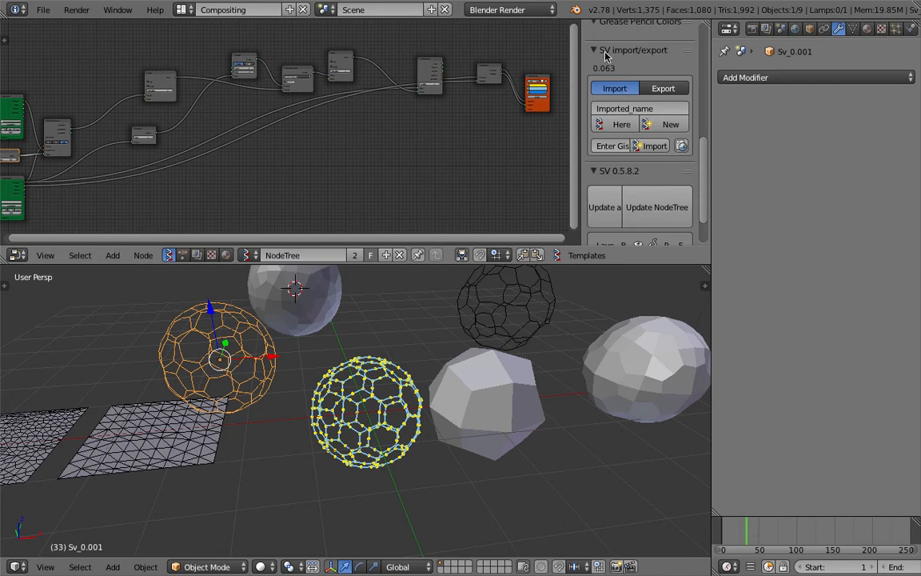
left_click_drag(581, 121, 367, 138)
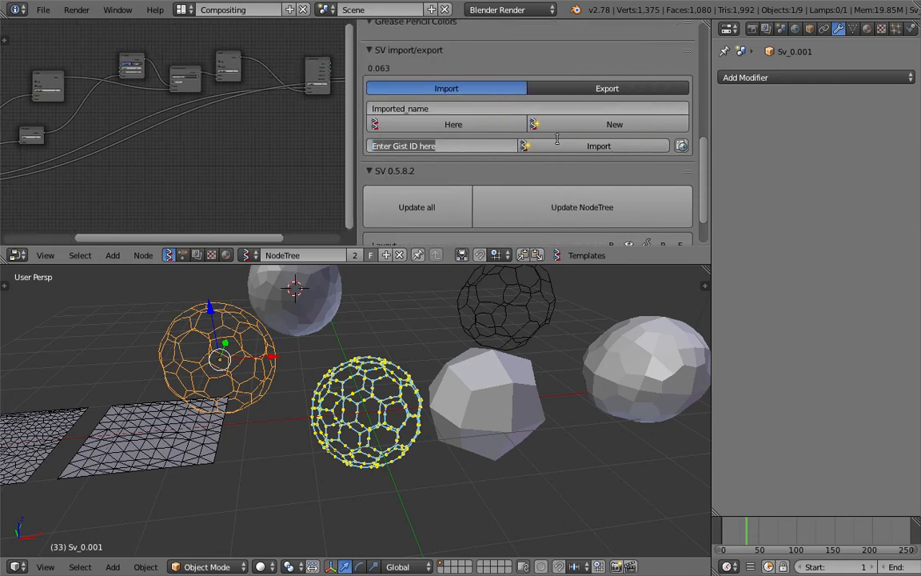
key("n")
key("Home")
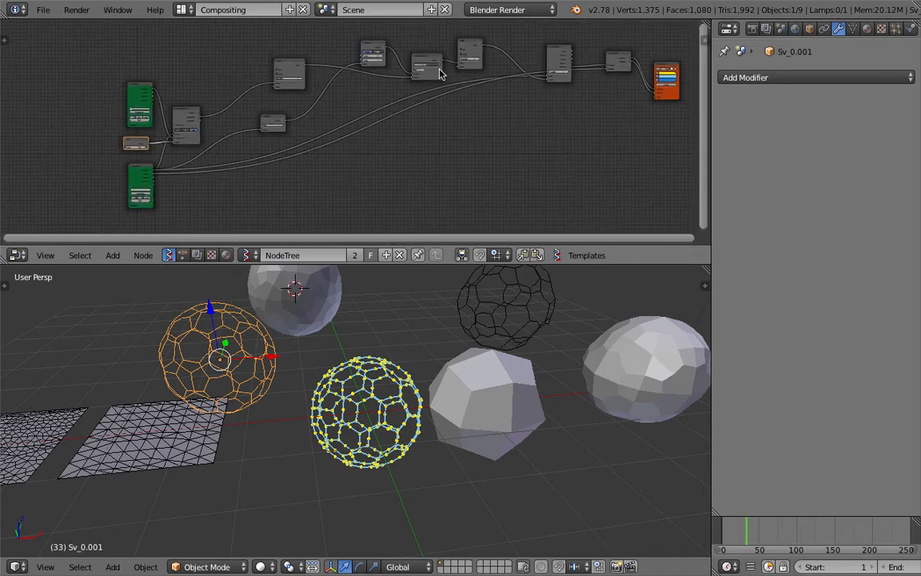
- Enlarge the node editor and shift the two green object input nodes slightly to the left
middle_click_drag(436, 365, 462, 417, "shift")
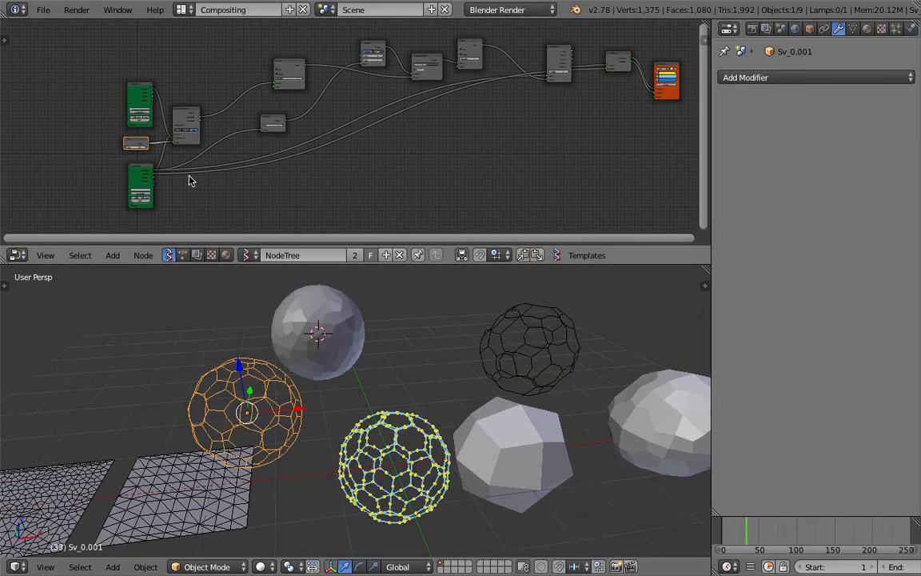
middle_click_drag(152, 169, 387, 146)
scroll(386, 147, "up", 2)
left_click_drag(469, 264, 467, 375)
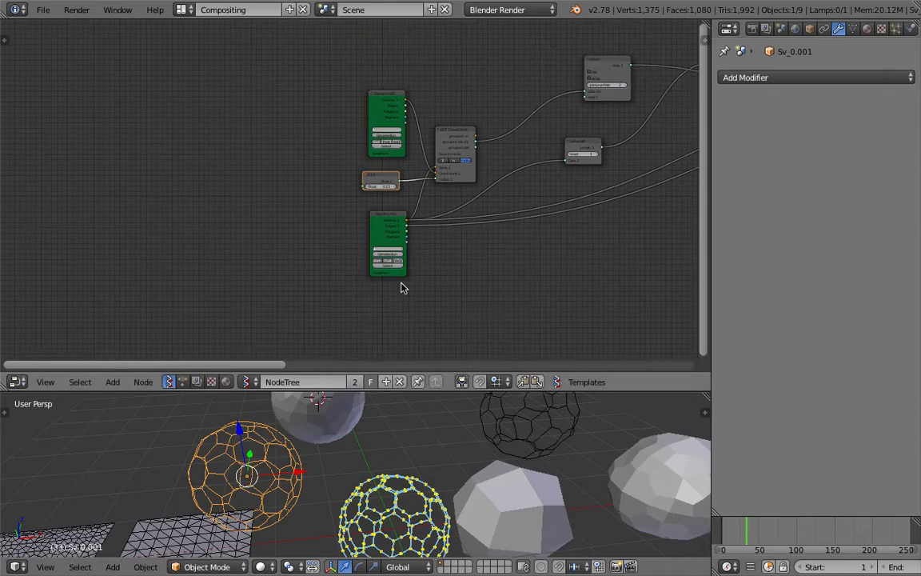
scroll(361, 280, "up", 1)
middle_click_drag(361, 281, 323, 282)
left_click_drag(335, 230, 309, 228)
scroll(313, 231, "up", 3)
middle_click_drag(313, 232, 271, 246)
left_click_drag(285, 48, 257, 44)
middle_click_drag(433, 158, 351, 165)
scroll(347, 175, "down", 3)
middle_click_drag(489, 159, 336, 147)
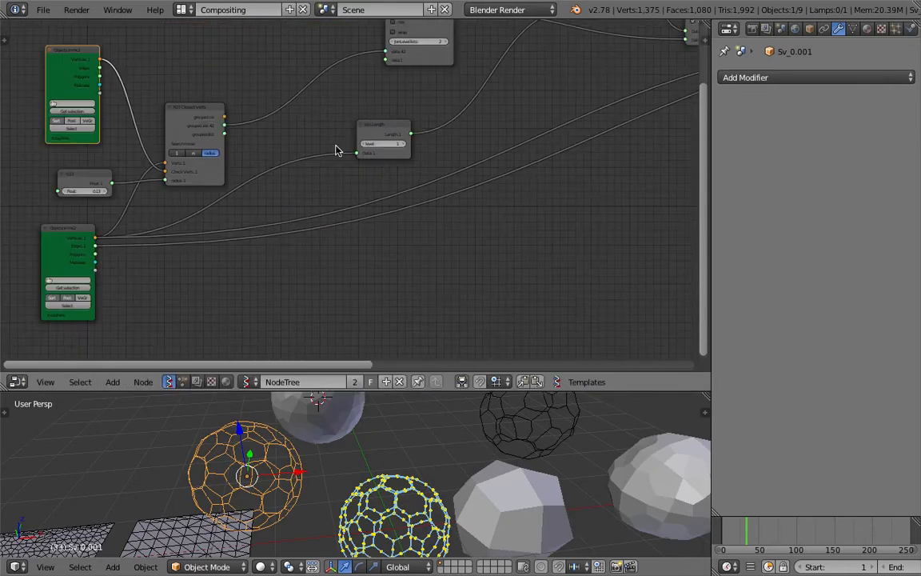
- Reposition the KDT Closest Verts and List Length nodes, and enlarge the 3D view
left_click_drag(214, 118, 208, 92)
scroll(324, 131, "down", 1)
middle_click_drag(345, 128, 265, 132)
left_click_drag(309, 140, 289, 129)
scroll(368, 132, "down", 2)
middle_click_drag(382, 133, 380, 128)
left_click_drag(517, 389, 512, 216)
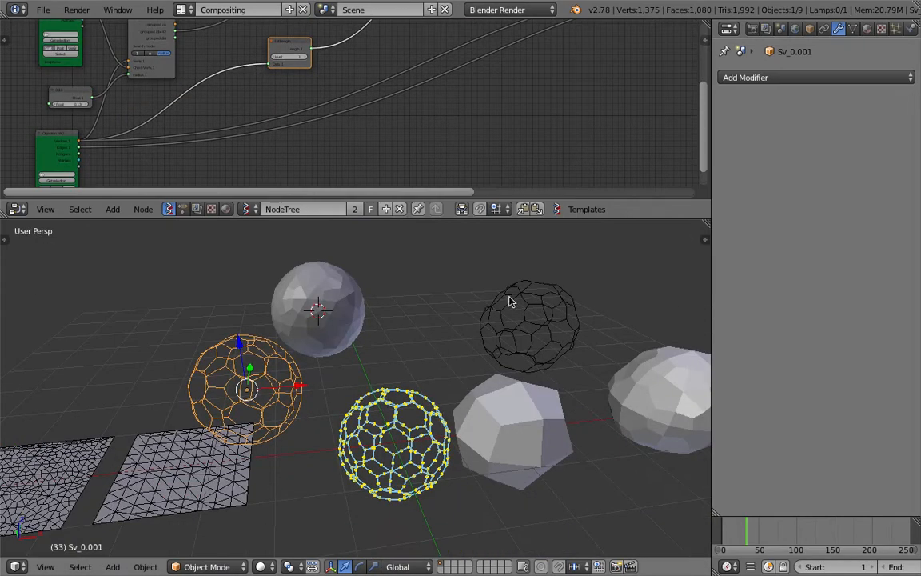
left_click_drag(711, 293, 740, 295)
- Inspect the baked sphere at the back, the subdivided Cube.001 and the smoother sphere beside it
middle_click_drag(327, 359, 249, 357)
right_click_drag(382, 378, 449, 298)
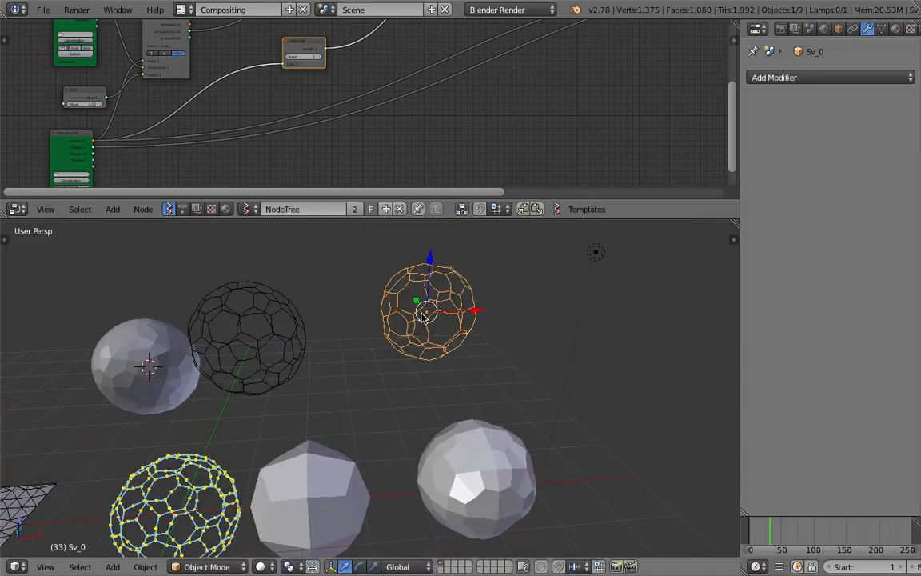
right_click(339, 483)
middle_click_drag(419, 485, 319, 496)
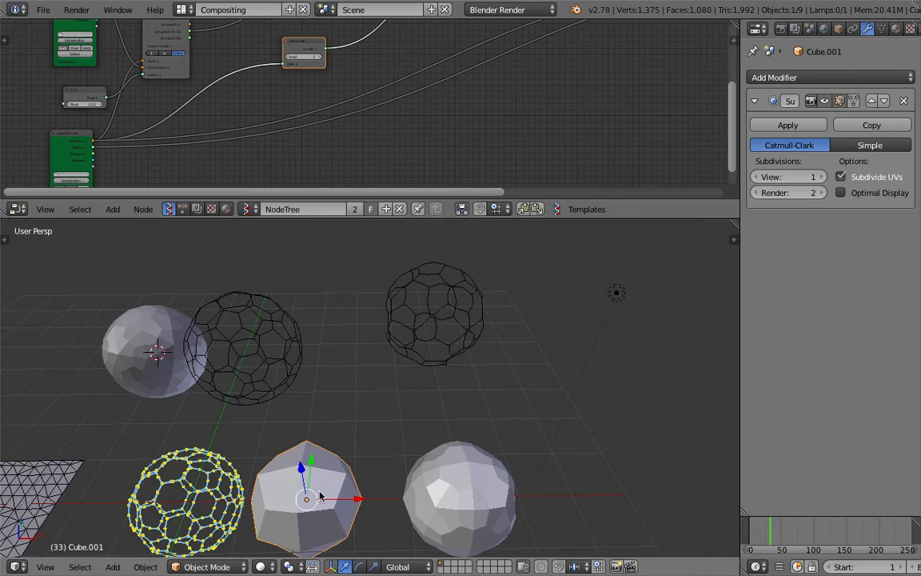
right_click(467, 475)
middle_click_drag(428, 446, 289, 324)
- Move the baked sphere Sv_0 next to the other baked hexagonal sphere
right_click_drag(289, 324, 410, 368)
right_click_drag(452, 309, 471, 360)
middle_click_drag(471, 360, 435, 378)
key("g")
left_click(282, 314)
key("g")
left_click(380, 379)
scroll(378, 379, "up", 2)
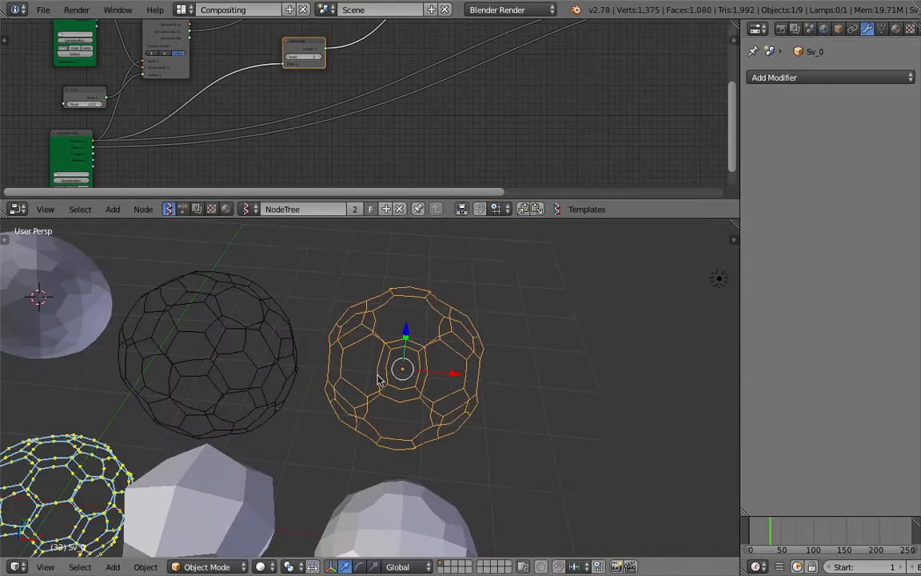
middle_click_drag(380, 379, 404, 353)
- Add a Skin modifier to the baked sphere Sv_0.001
right_click(324, 332)
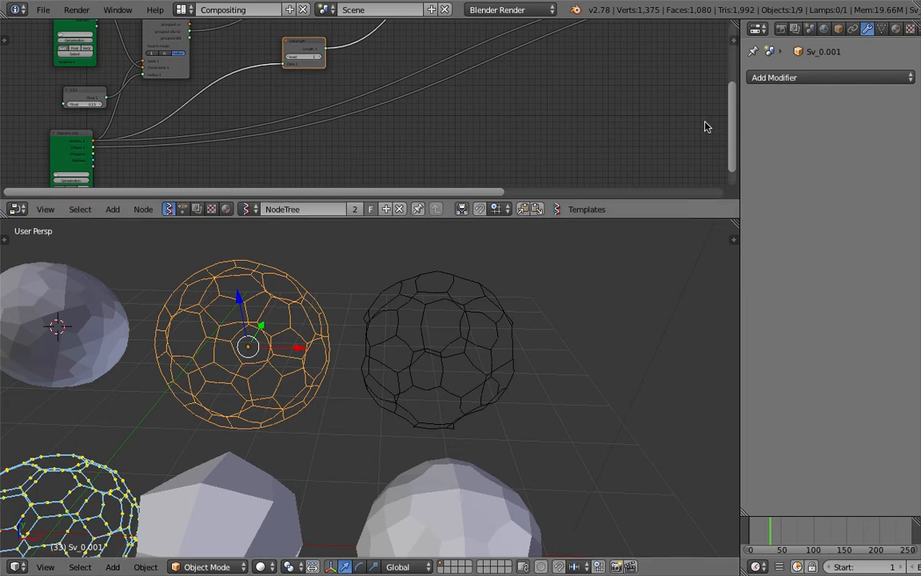
left_click(807, 78)
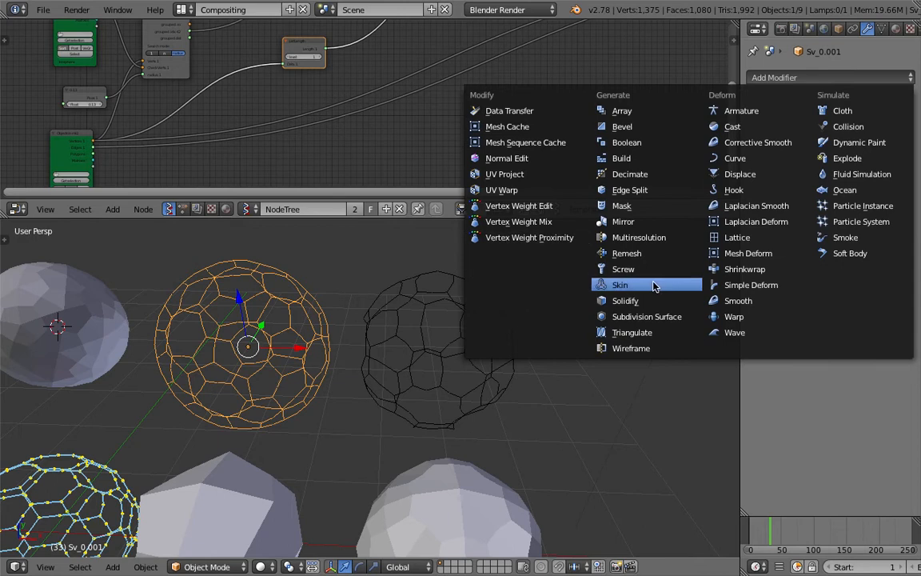
left_click(628, 285)
scroll(353, 308, "up", 2)
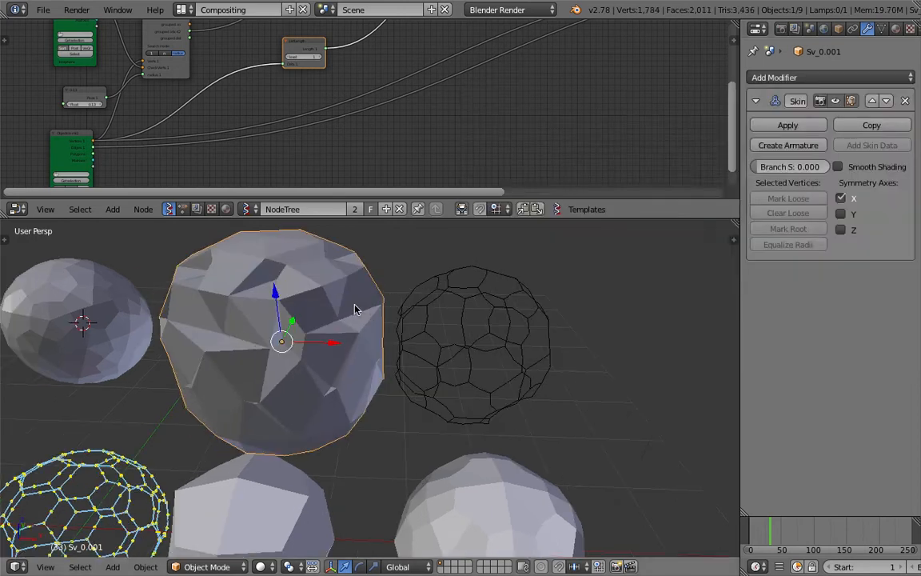
- Shrink the skin radius of all vertices of Sv_0.001 until the hexagonal struts are thin
key("Tab")
left_click(455, 307)
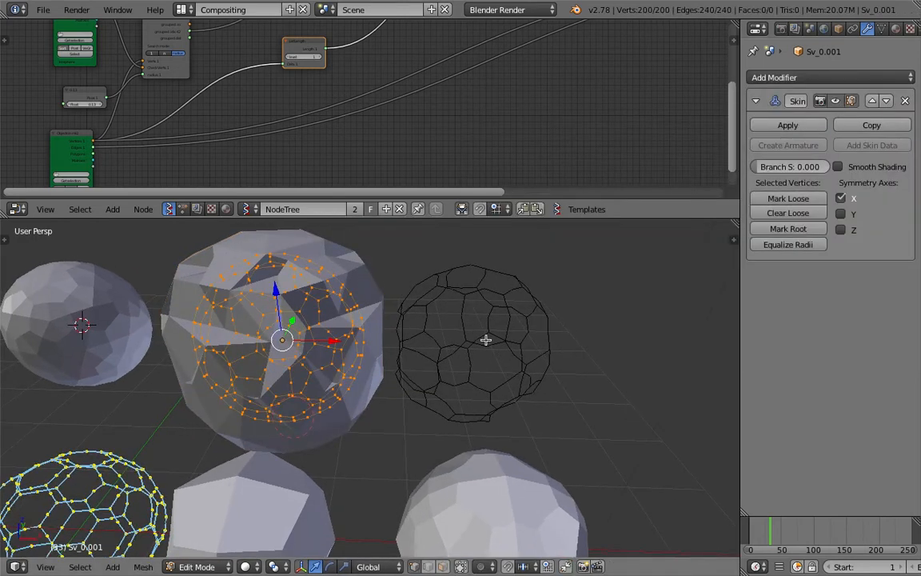
key("ctrl+a")
left_click(379, 343)
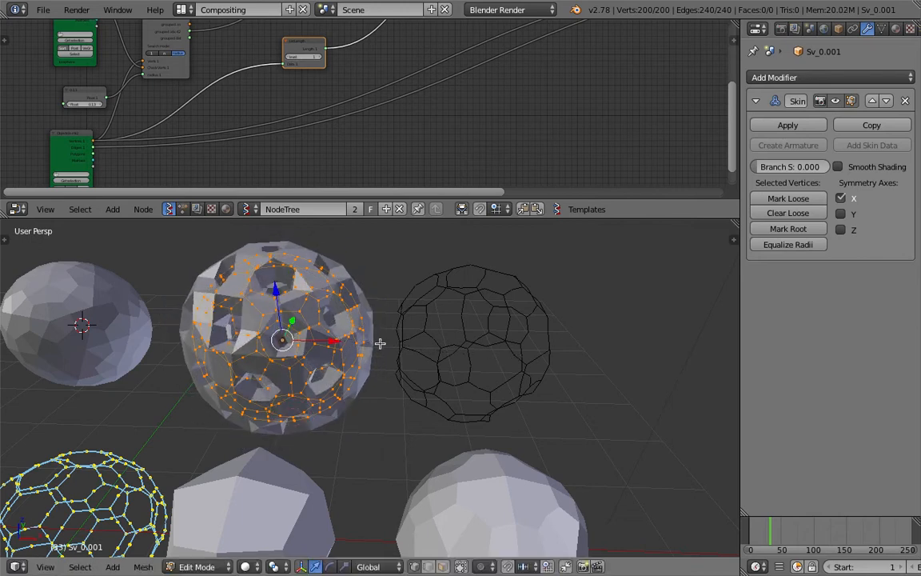
key("ctrl+a")
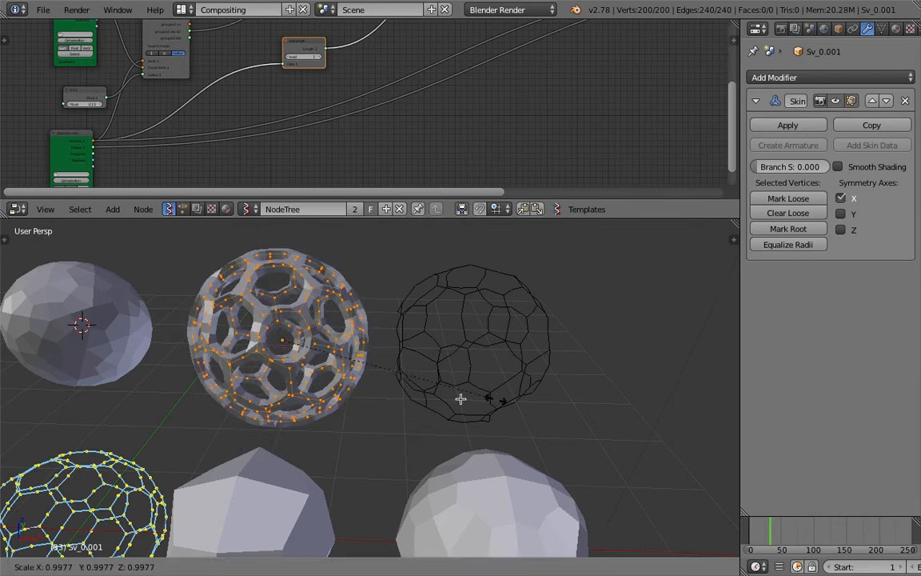
left_click(360, 339)
key("Tab")
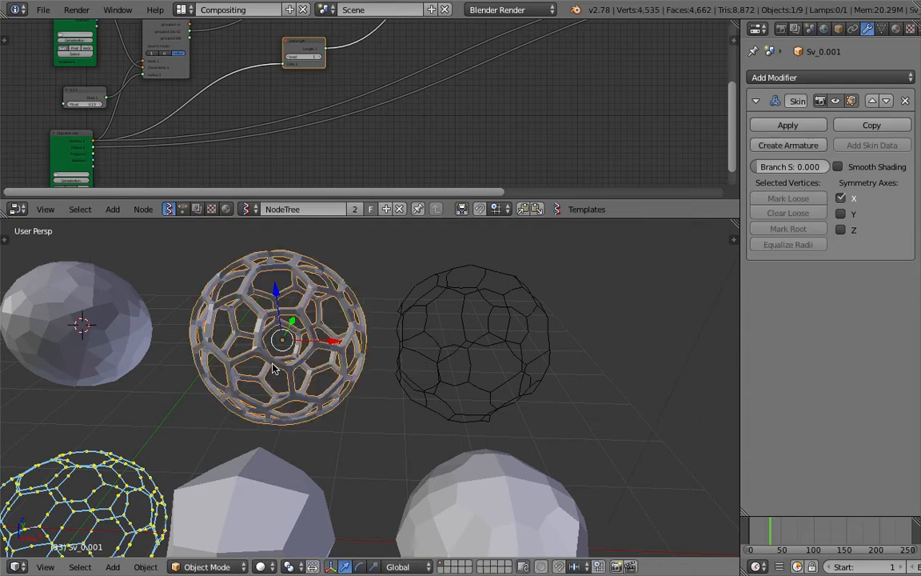
middle_click_drag(290, 350, 485, 299)
scroll(348, 352, "up", 4)
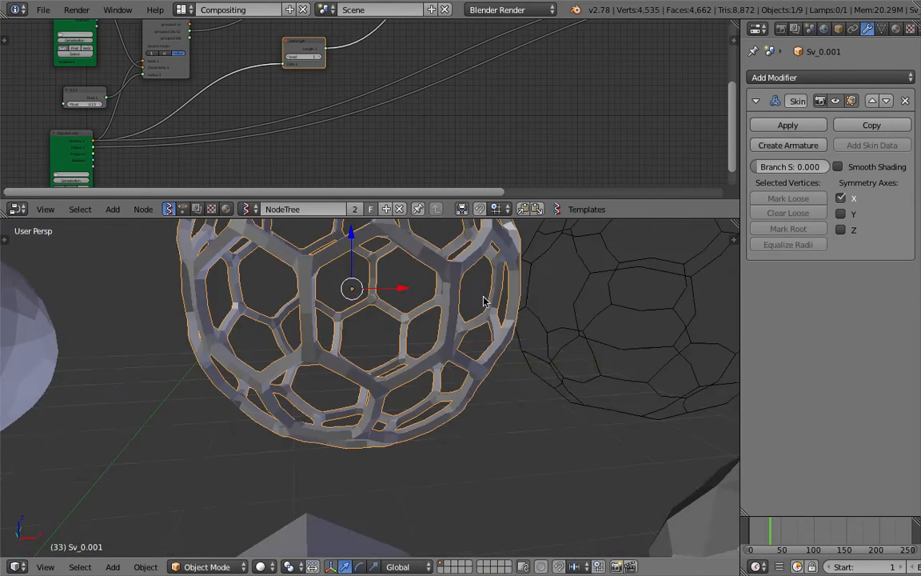
scroll(482, 297, "down", 4)
- Convert the other baked sphere, Sv_0, from a mesh into a curve
middle_click_drag(416, 349, 393, 354)
key("a")
key("a")
key("a")
right_click(488, 341)
middle_click_drag(498, 342, 438, 340, "shift")
left_click(775, 77)
middle_click_drag(499, 327, 464, 319)
key("space")
type("conver")
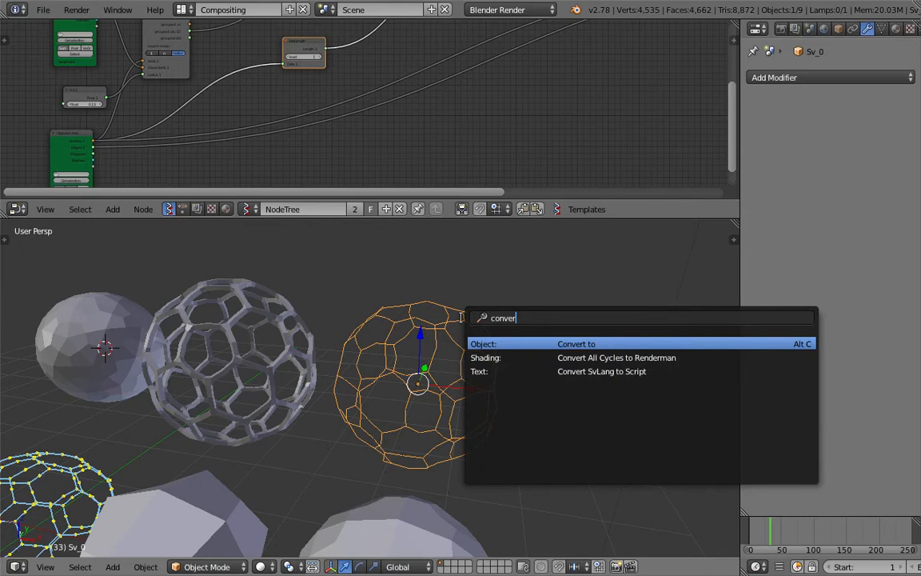
key("Return")
left_click(462, 319)
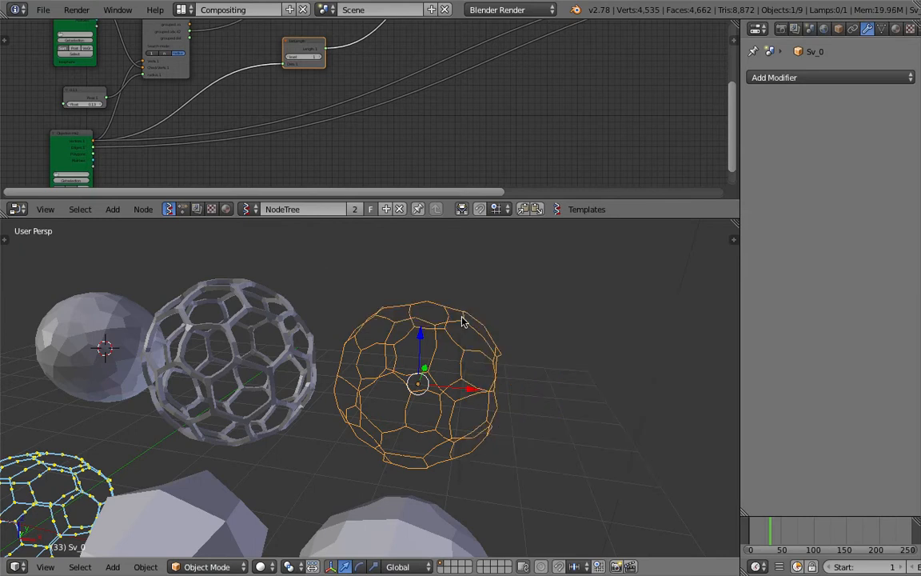
key("space")
type("conver")
key("Return")
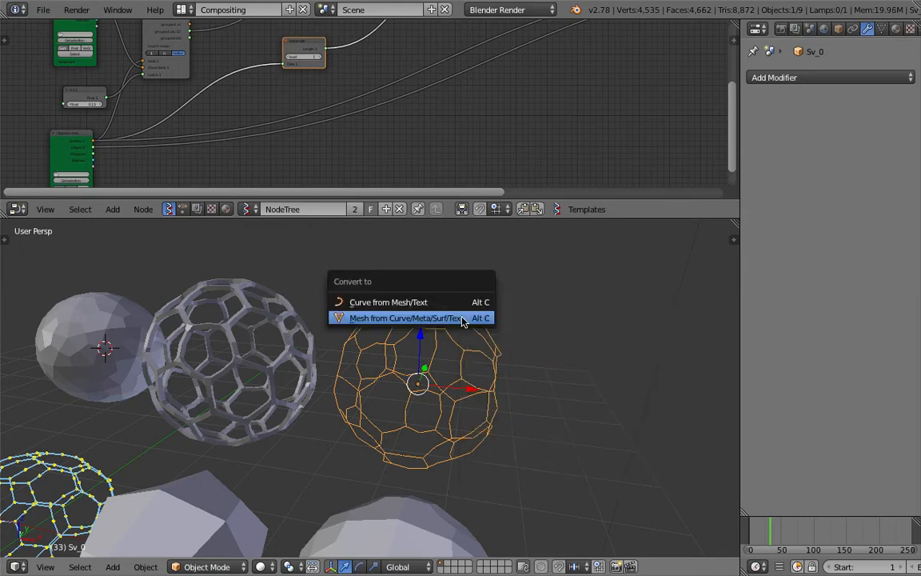
left_click(453, 297)
- Thicken the curve sphere by setting its extrusion to 0.017 and bevel depth to 0.028
left_click(881, 29)
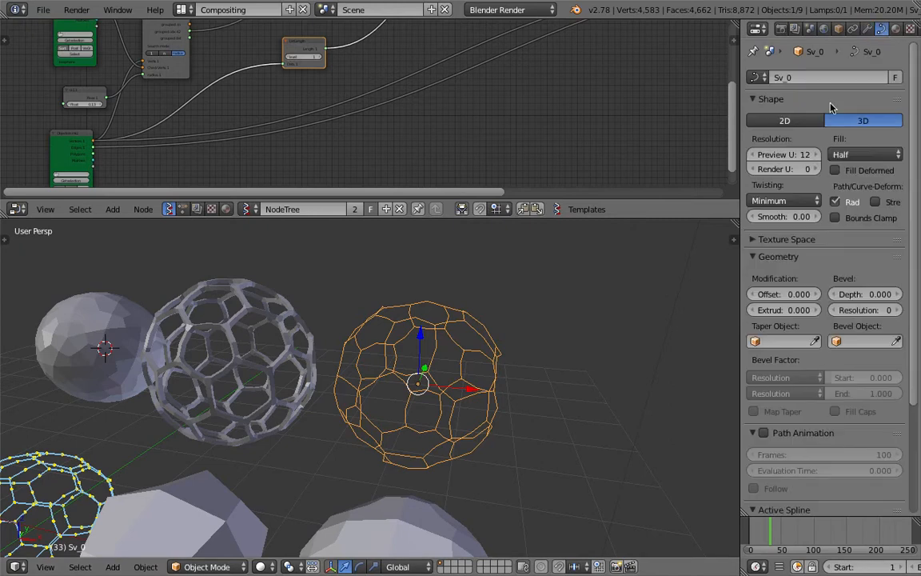
left_click_drag(795, 311, 878, 296)
middle_click_drag(473, 316, 339, 314)
scroll(471, 319, "up", 3)
scroll(469, 321, "down", 2)
- Try to apply smooth shading to the skinned sphere Sv_0.001
key("a")
right_click(315, 364)
key("space")
type("smo")
key("Return")
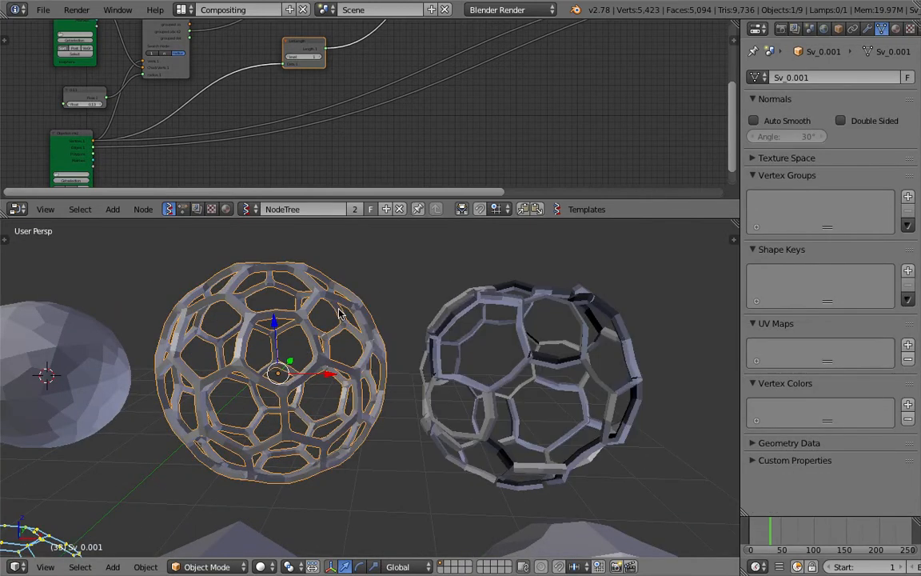
key("space")
type("smoo")
key("Return")
middle_click_drag(305, 279, 345, 318)
- Apply the Skin modifier on Sv_0.001 and add a Subdivision Surface modifier with view level 2
left_click(867, 29)
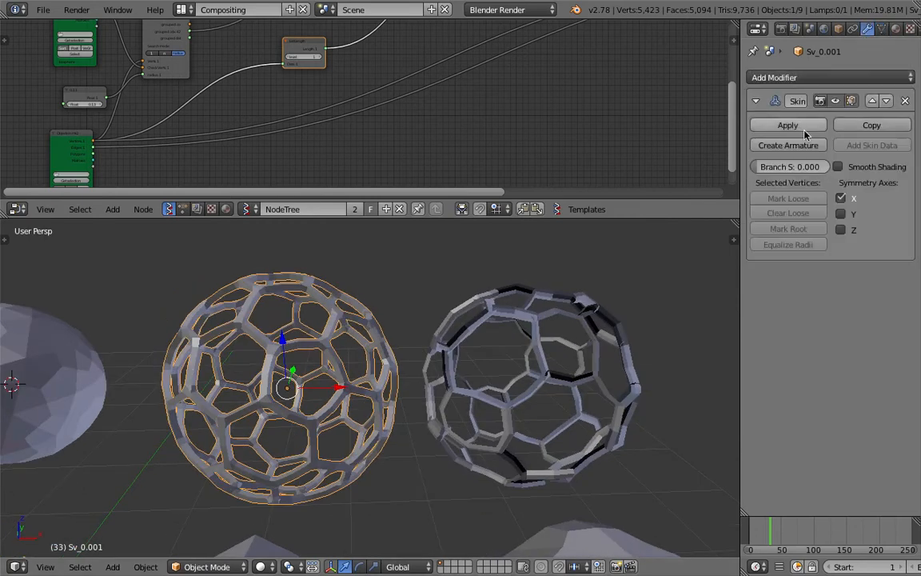
left_click(800, 78)
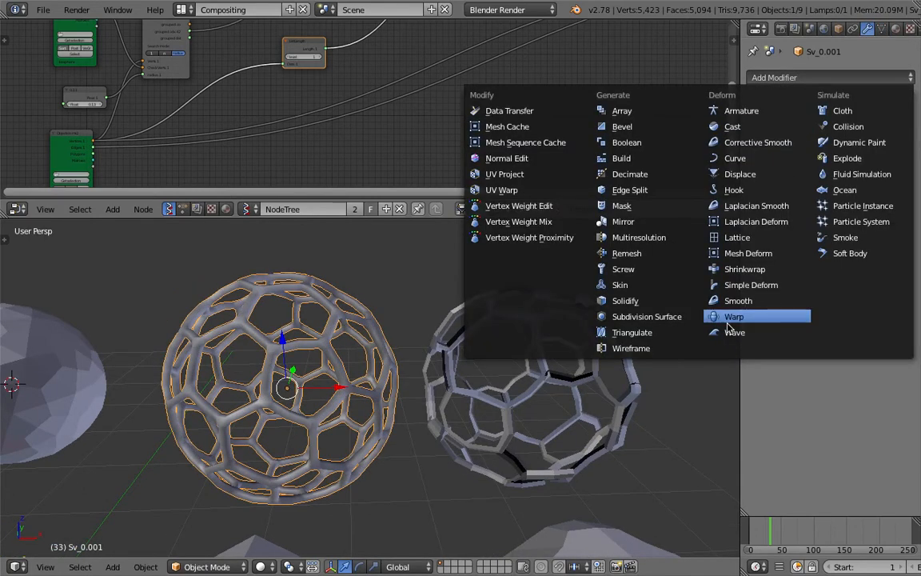
left_click(632, 316)
scroll(376, 335, "up", 4)
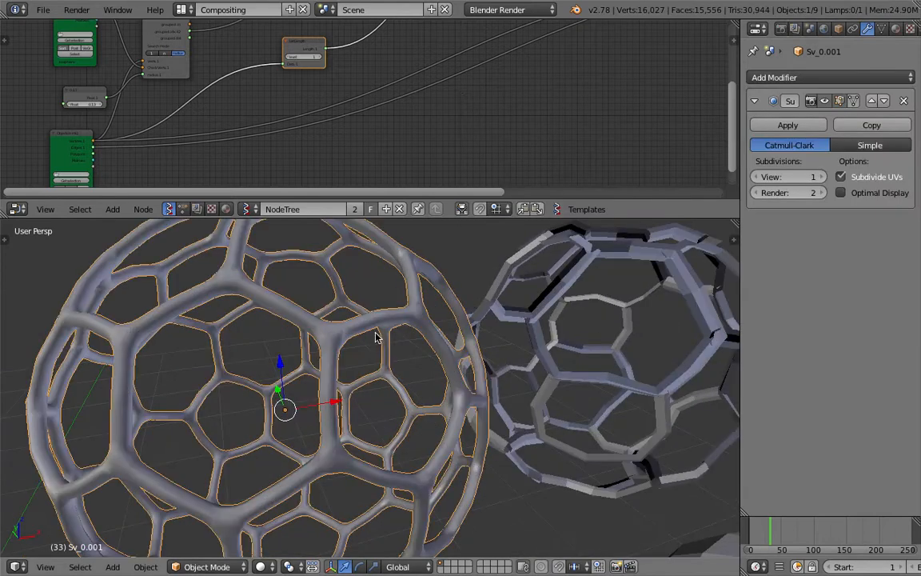
key("ctrl+2")
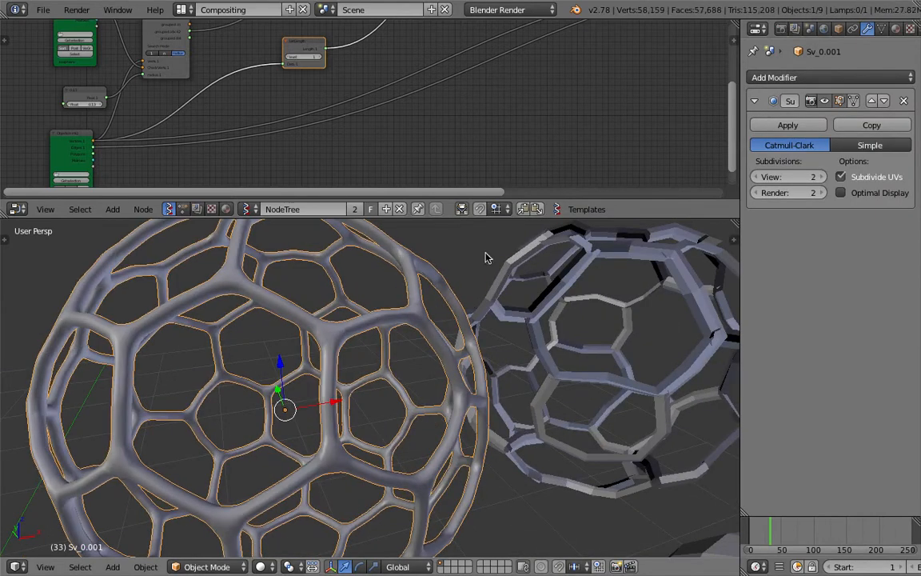
- Compare the struts of the smooth subdivided sphere with those of the bevelled curve sphere
scroll(450, 294, "down", 4)
middle_click_drag(450, 295, 341, 382)
key("a")
right_click(396, 304)
scroll(406, 432, "up", 5)
scroll(405, 363, "down", 4)
scroll(316, 384, "down", 4)
scroll(324, 378, "up", 3)
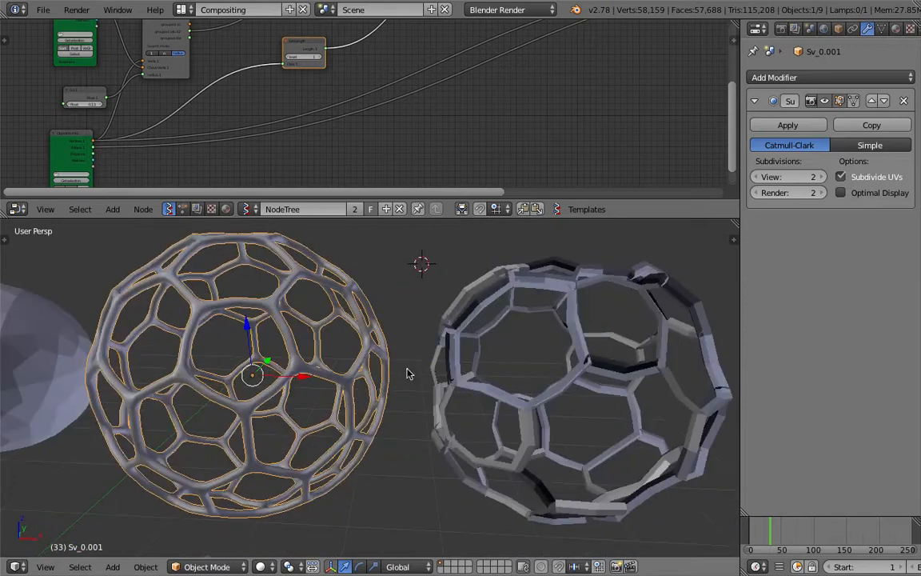
scroll(257, 340, "down", 3)
- Set the curve sphere's geometry offset to -0.272
right_click(446, 377)
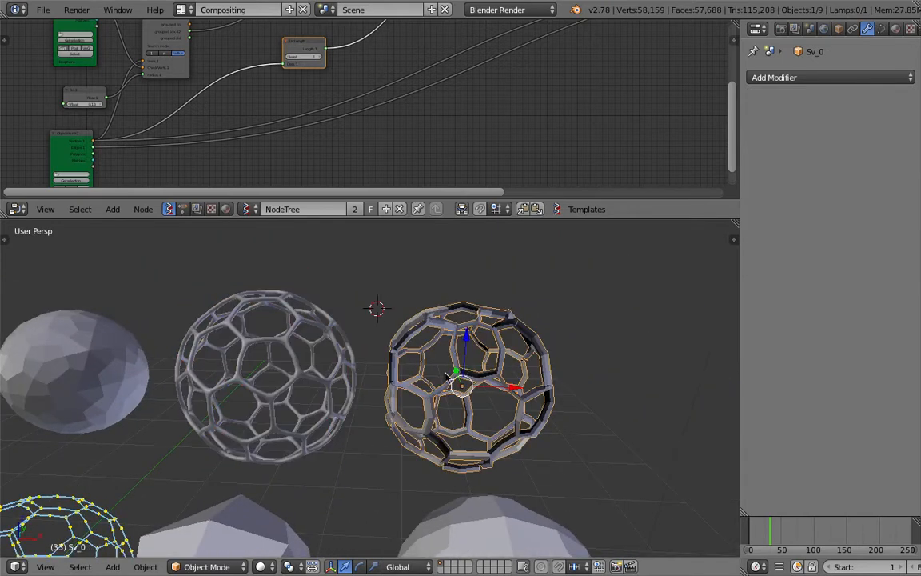
scroll(441, 369, "up", 3)
middle_click_drag(510, 379, 500, 351)
left_click(883, 28)
left_click_drag(797, 293, 705, 294)
middle_click_drag(547, 363, 466, 383)
scroll(466, 388, "down", 5)
- Delete all objects from the scene
middle_click_drag(416, 388, 413, 347)
scroll(377, 298, "down", 3)
scroll(408, 392, "down", 5)
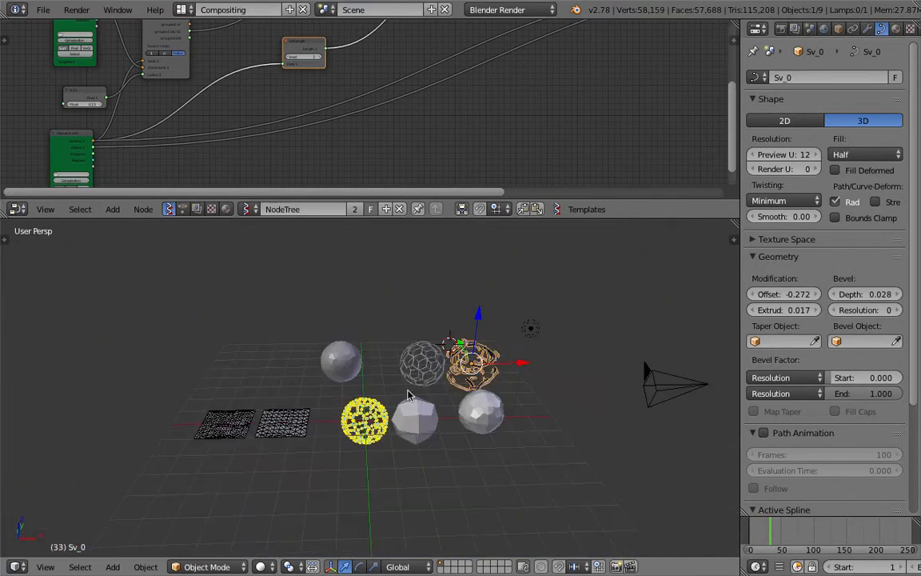
key("a")
key("a")
key("x")
left_click(512, 351)
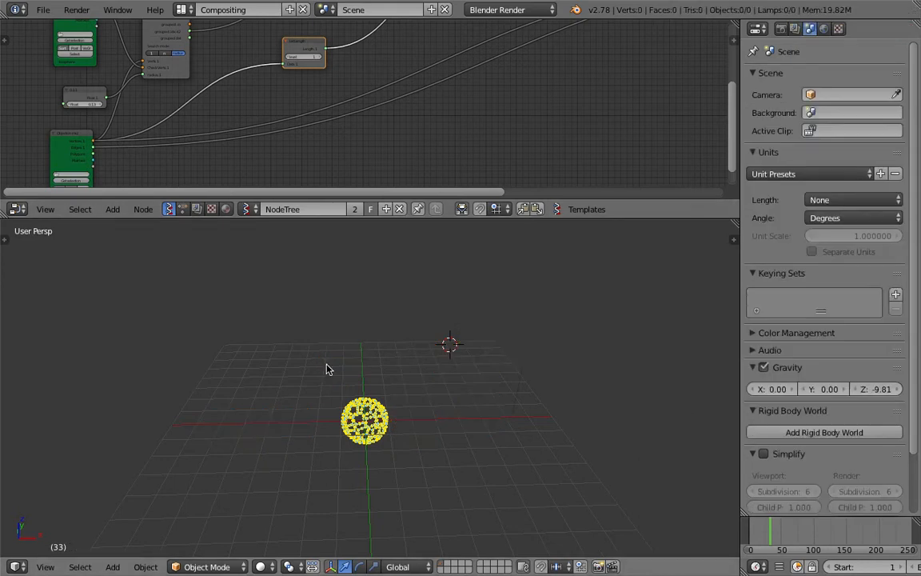
- Enlarge the node editor and fit the whole node tree inside it
key("Home")
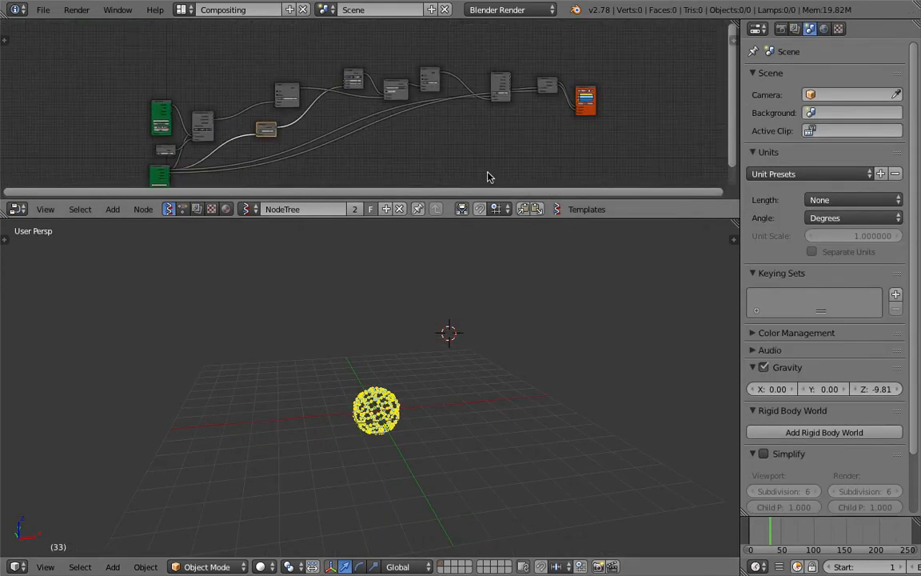
left_click_drag(498, 226, 492, 301)
key("Home")
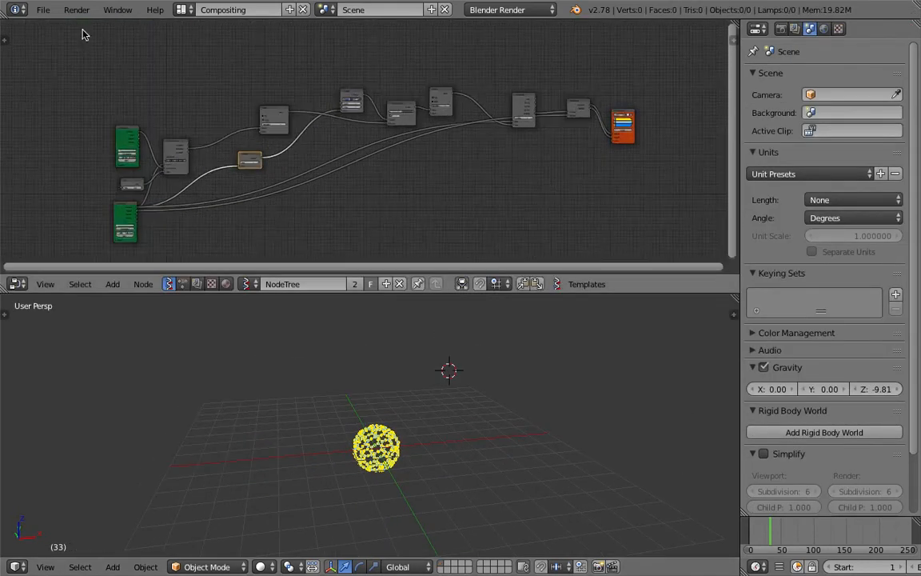
- Start a new file from the default startup scene
left_click(42, 10)
left_click(50, 27)
left_click(57, 35)
scroll(472, 374, "up", 3)
scroll(519, 286, "down", 4)
middle_click_drag(520, 287, 620, 200)
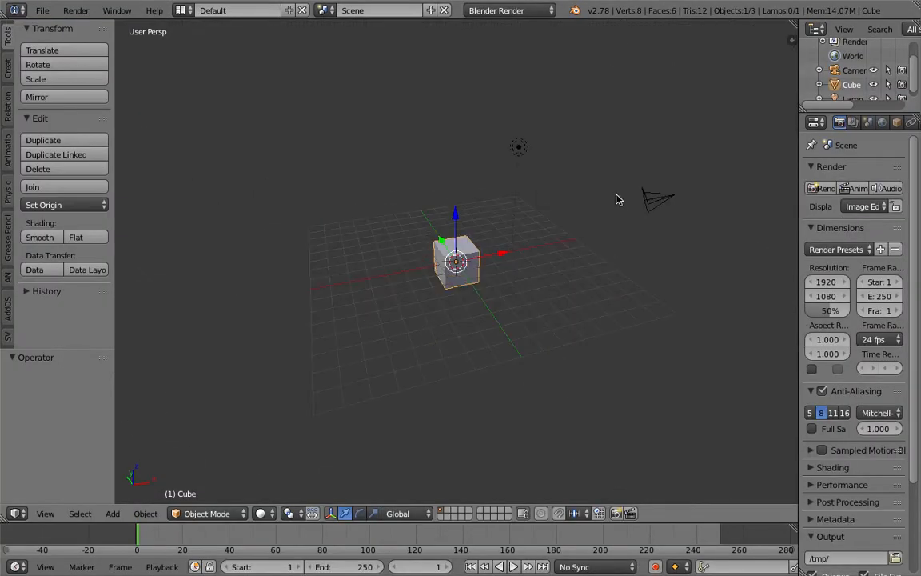
- Move the camera and lamp to layer 2 and delete the default cube
right_click(628, 196)
key("m")
key("2")
right_click(436, 245)
key("Delete")
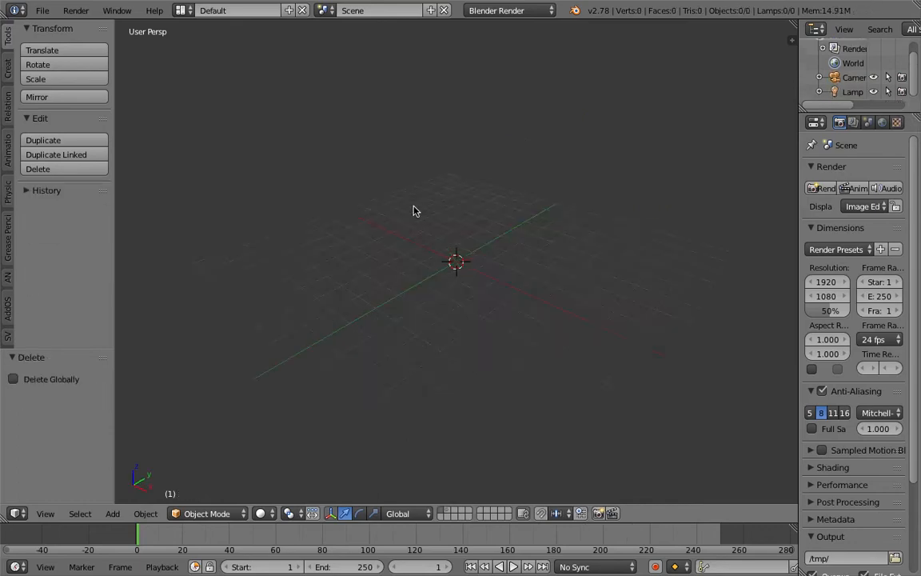
- Switch to the Compositing screen layout and create a new Sverchok node tree
left_click(180, 10)
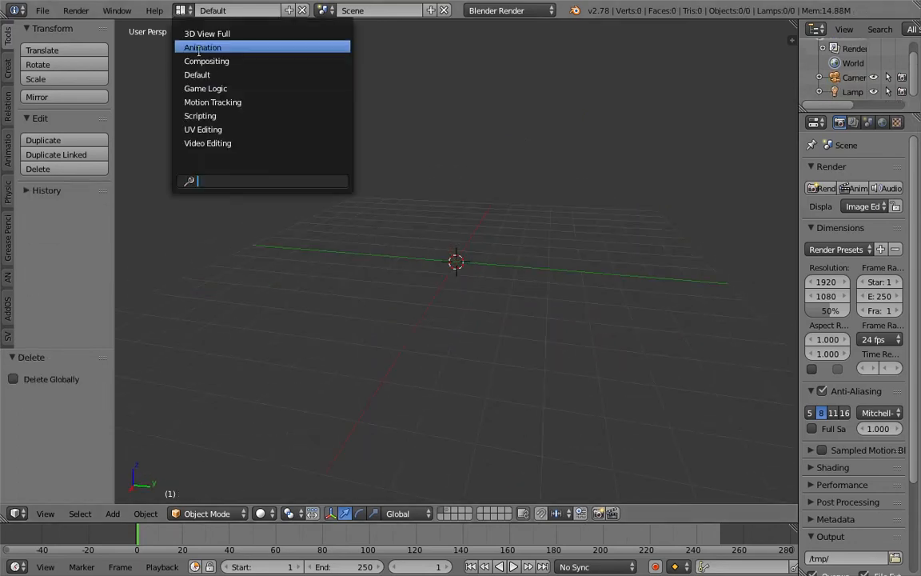
left_click(204, 60)
left_click(169, 336)
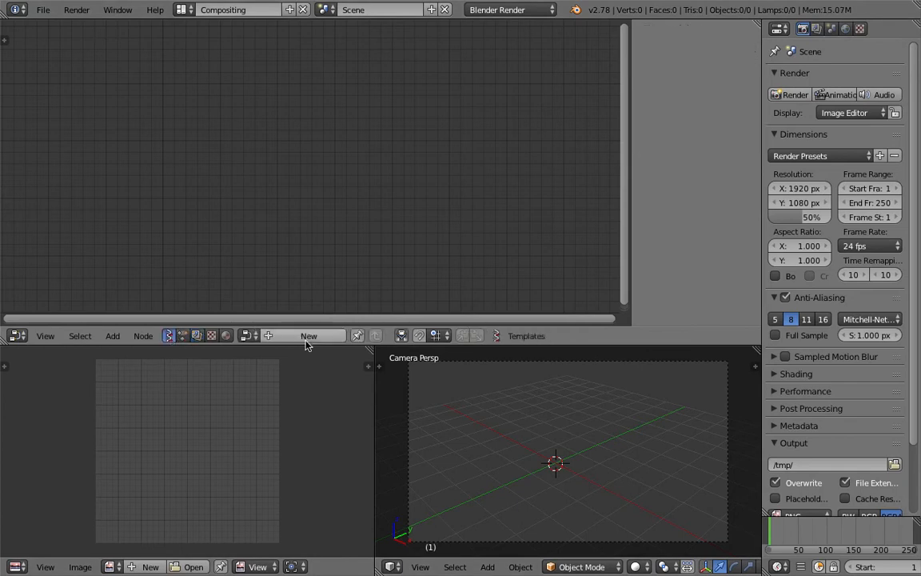
left_click_drag(304, 347, 303, 272)
left_click(304, 263)
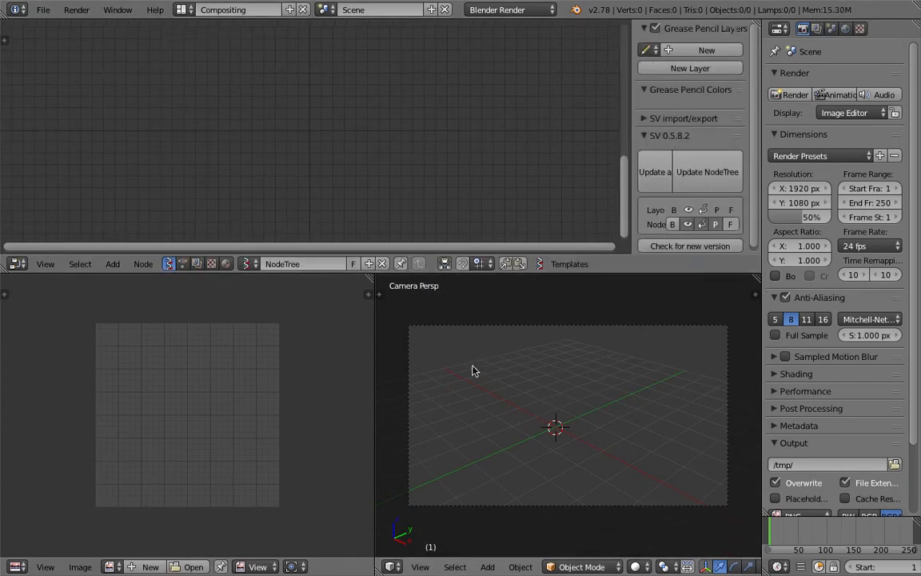
- Add a monkey mesh at the center of the empty scene
middle_click_drag(472, 370, 604, 394)
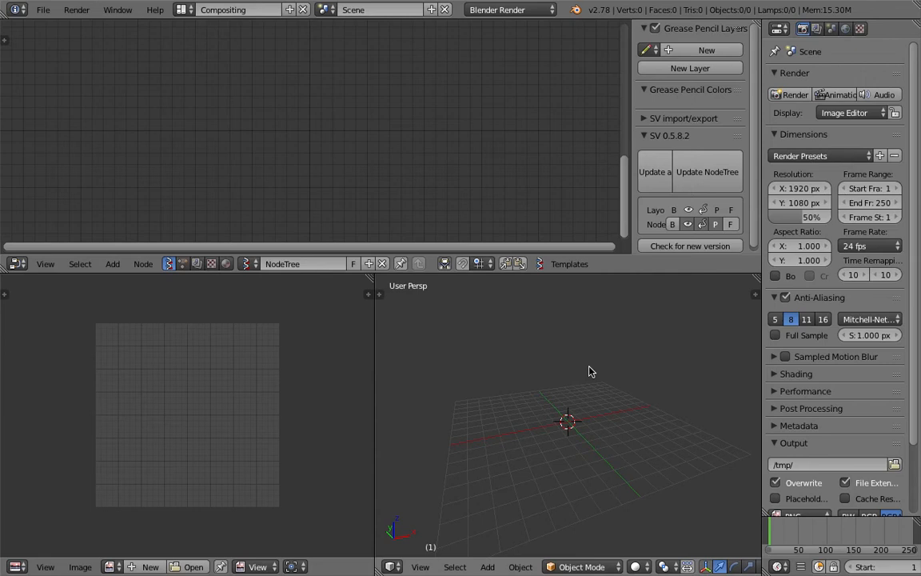
key("shift+a")
mouse_move(544, 354)
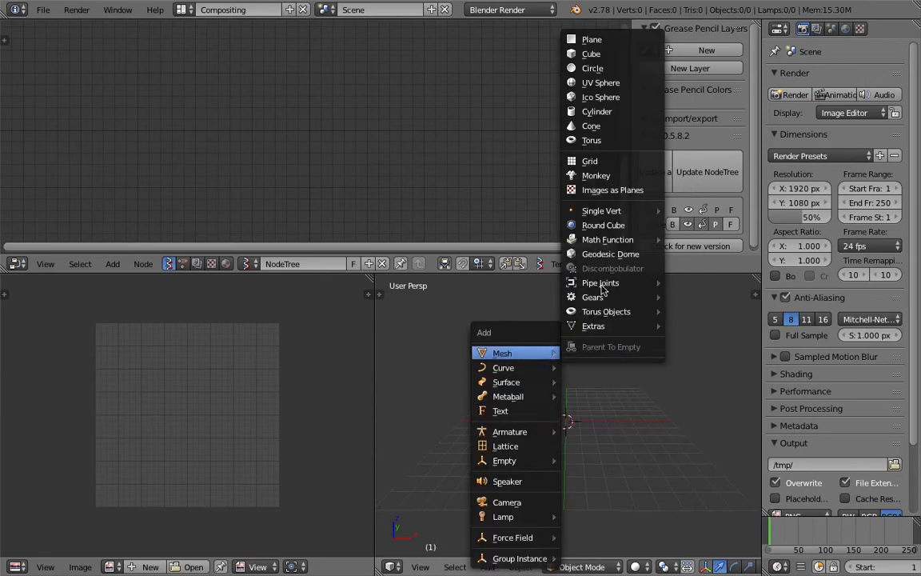
left_click(606, 175)
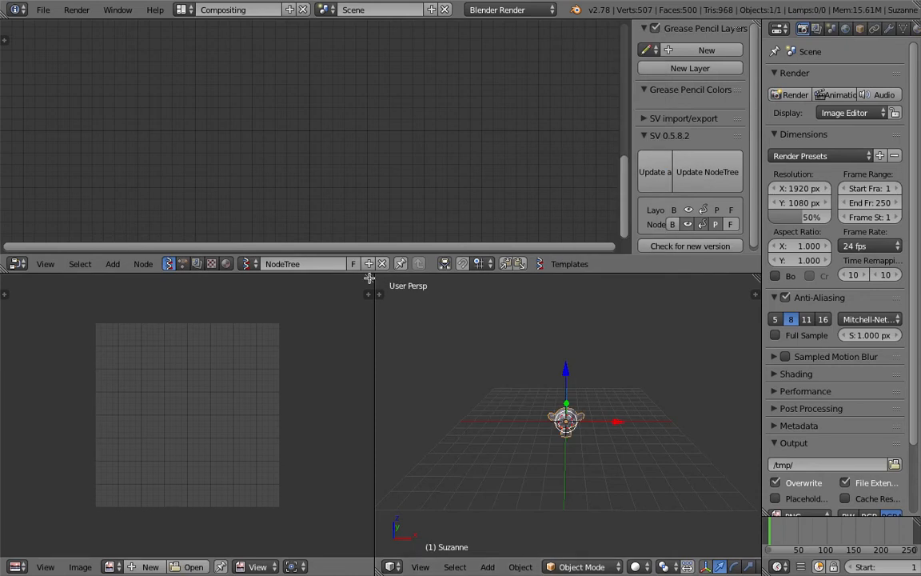
- Extend the 3D view over the image editor and frame the monkey head up close
left_click_drag(370, 276, 281, 280)
scroll(428, 384, "up", 5)
scroll(427, 397, "up", 2)
middle_click_drag(428, 408, 406, 375)
scroll(416, 366, "up", 3)
middle_click_drag(449, 329, 423, 336)
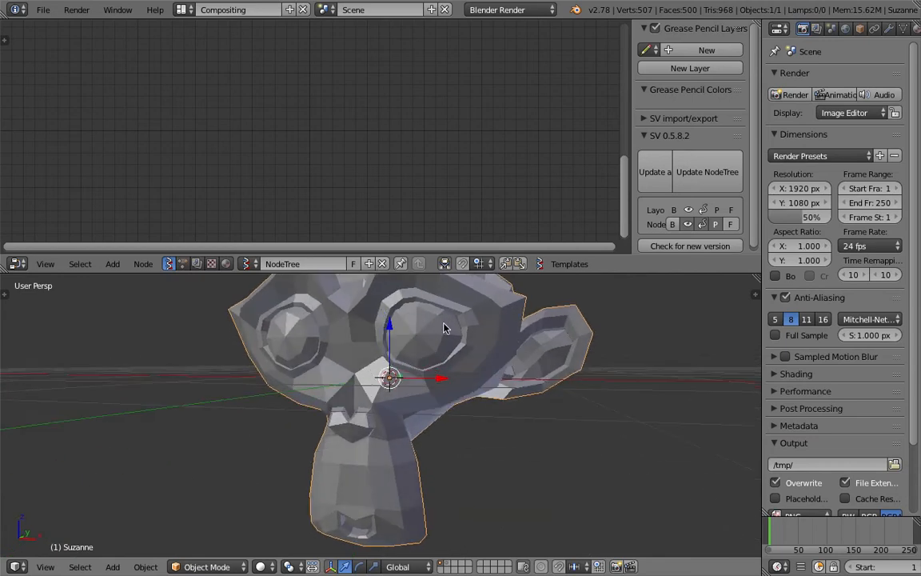
- Separate the monkey mesh into its loose parts
key("Tab")
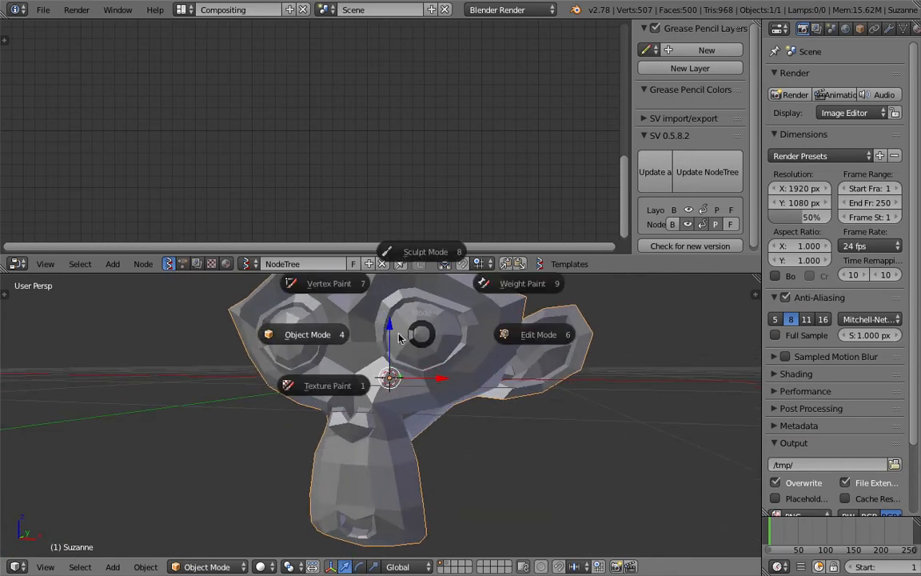
key("Escape")
key("space")
type("separa")
key("Return")
left_click(406, 336)
- Select both separated eyeballs of the monkey and delete them, keeping only the head
middle_click_drag(411, 339, 363, 366)
right_click(446, 380)
middle_click_drag(472, 371, 335, 385)
key("g")
left_click(279, 435)
right_click(343, 398)
right_click(335, 384)
right_click(458, 398, "shift")
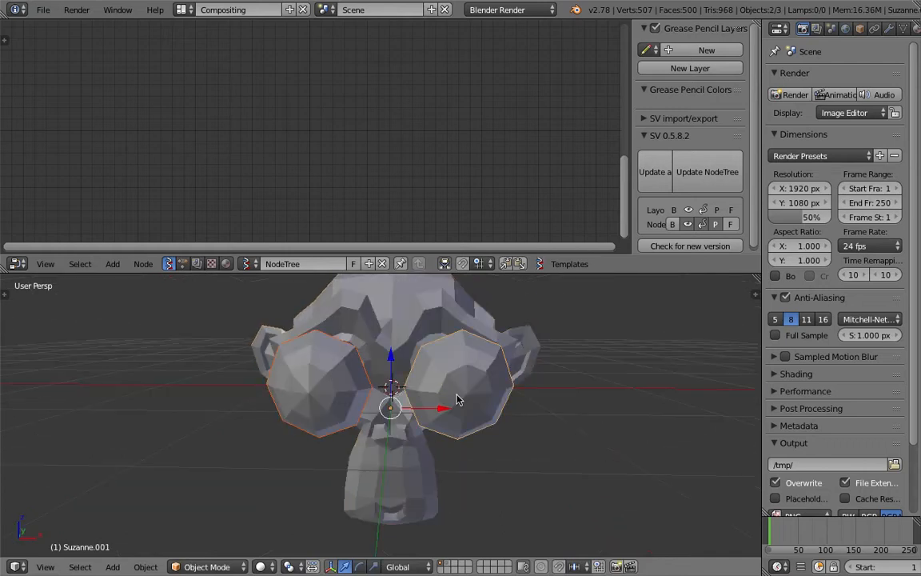
key("x")
left_click(442, 389)
scroll(436, 376, "down", 1)
middle_click_drag(436, 376, 425, 379)
- Save the scene on the Desktop as suzanne_hexagonal_002.blend
left_click(41, 10)
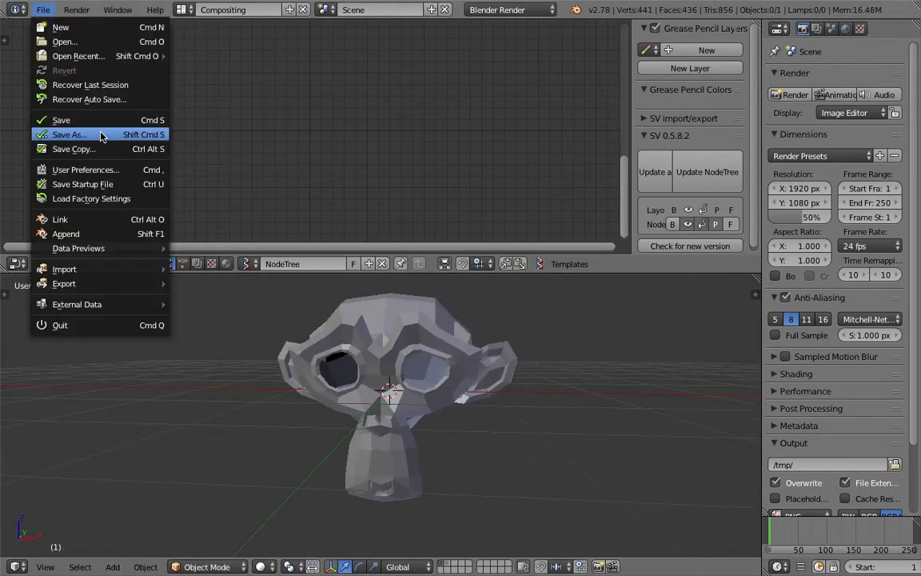
left_click(64, 125)
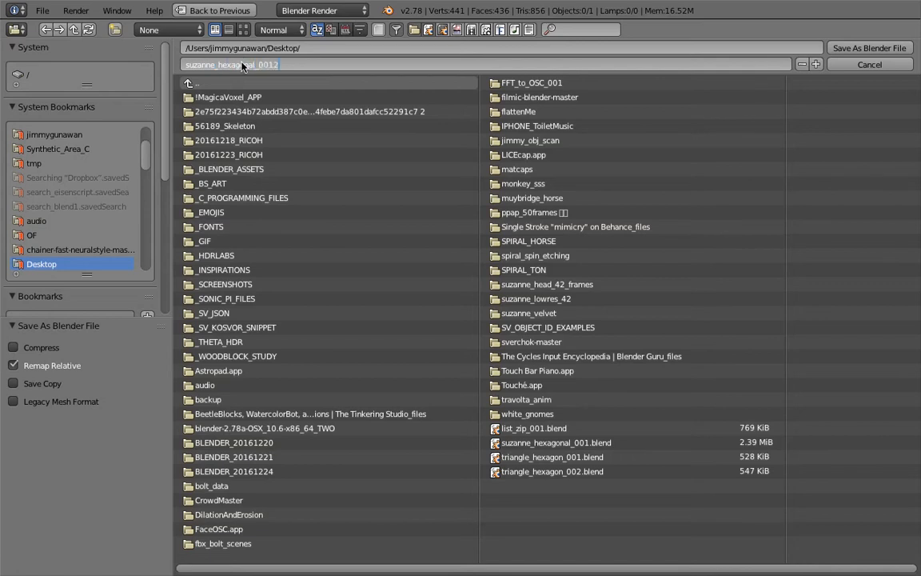
key("Return")
left_click(279, 65)
key("Return")
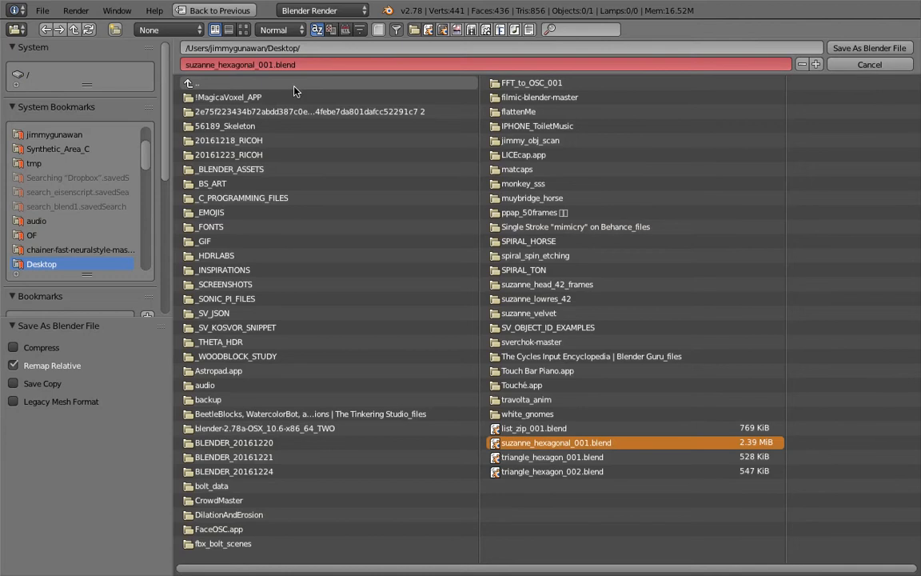
left_click(817, 65)
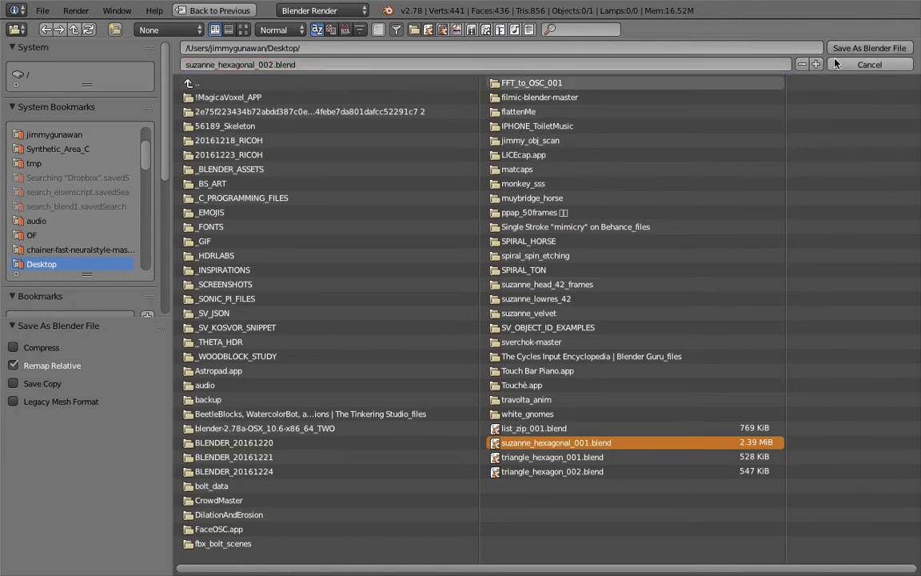
left_click(869, 48)
- Select the monkey head, make the 3D view taller and widen the properties editor
right_click(446, 312)
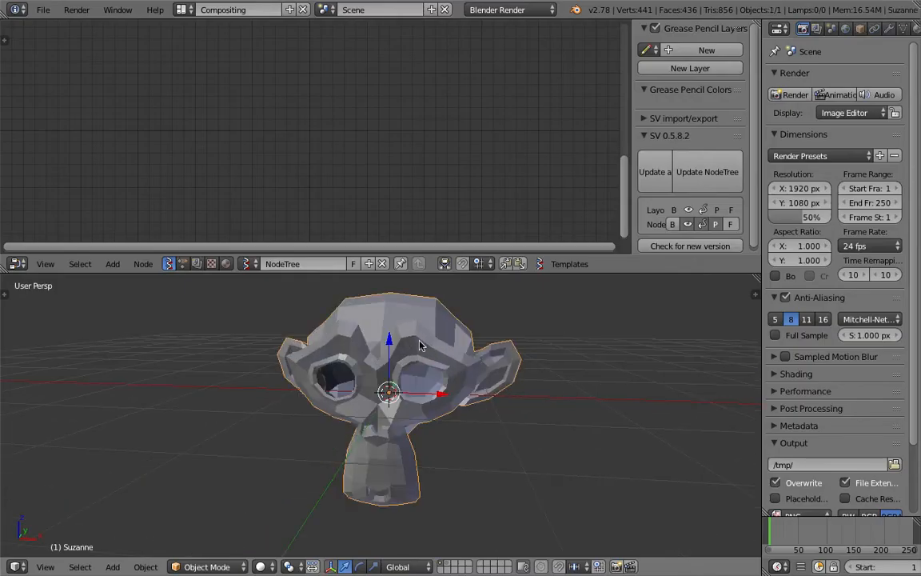
middle_click_drag(466, 339, 416, 361)
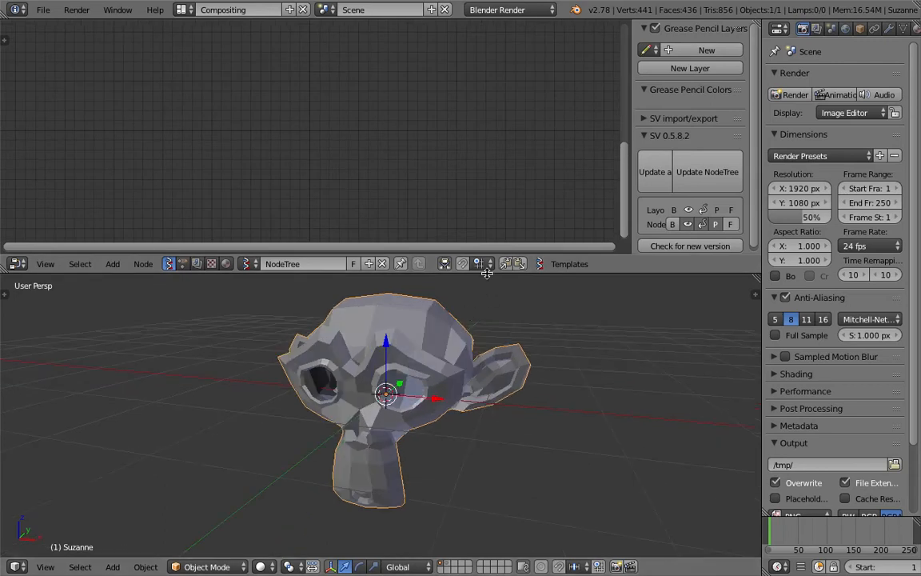
left_click_drag(488, 273, 489, 213)
middle_click_drag(482, 276, 423, 279)
middle_click_drag(429, 488, 510, 240)
left_click_drag(509, 212, 507, 226)
middle_click_drag(490, 298, 557, 265)
left_click_drag(759, 245, 596, 275)
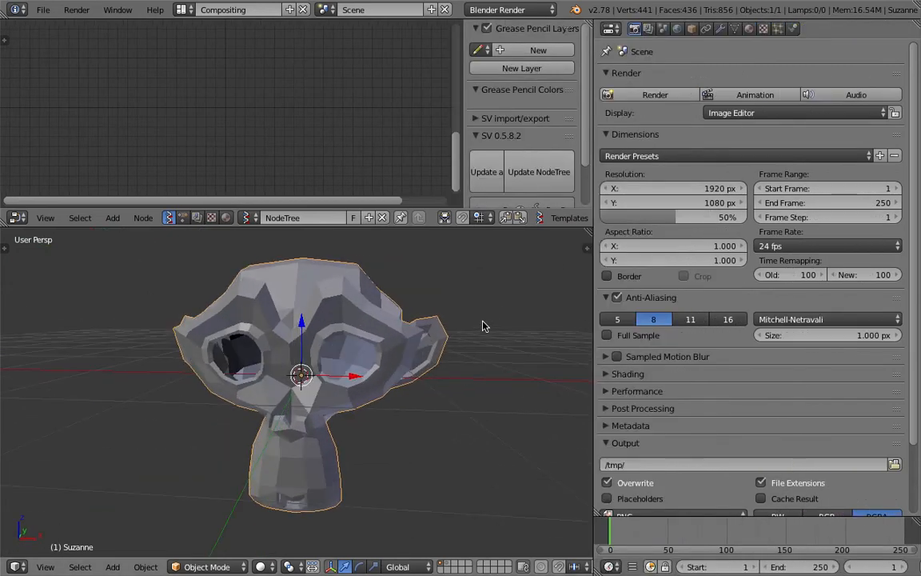
middle_click_drag(472, 319, 394, 322)
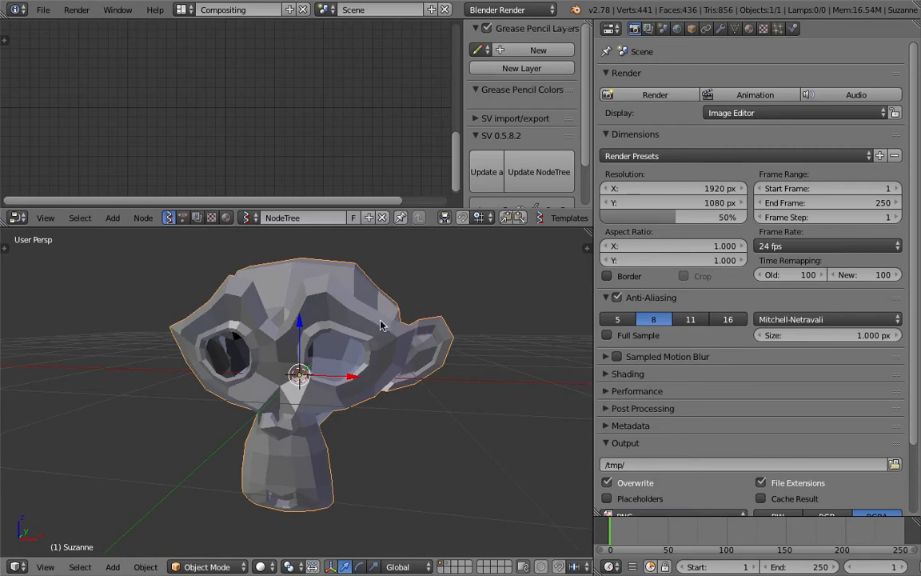
- Add a Triangulate modifier to the monkey head and check its effect in wireframe shading
left_click(720, 29)
middle_click_drag(404, 325, 384, 319)
left_click(638, 78)
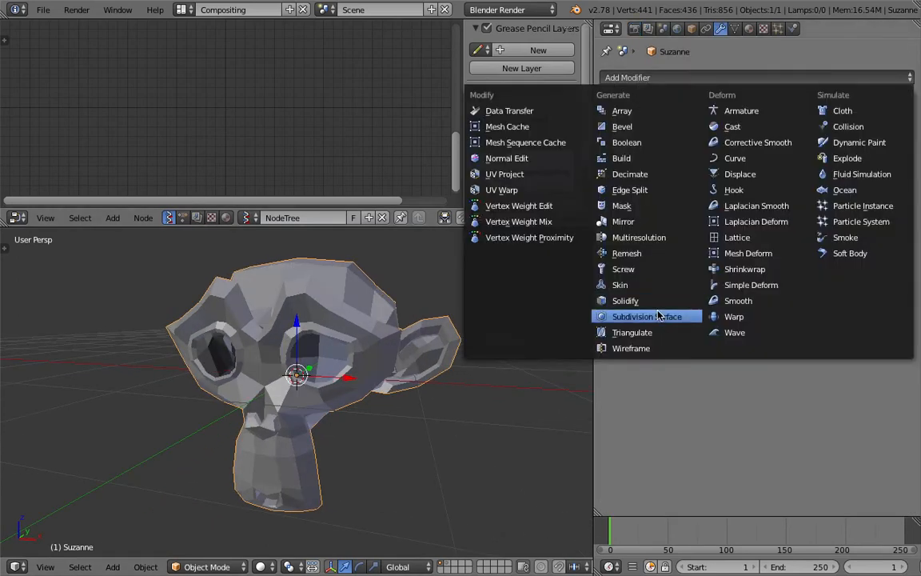
left_click(631, 331)
mouse_move(493, 355)
middle_mouse_down()
mouse_move(339, 318)
mouse_move(370, 322)
mouse_move(289, 339)
mouse_move(321, 347)
middle_mouse_up()
scroll(380, 336, "up", 3)
key("z")
scroll(370, 323, "down", 3)
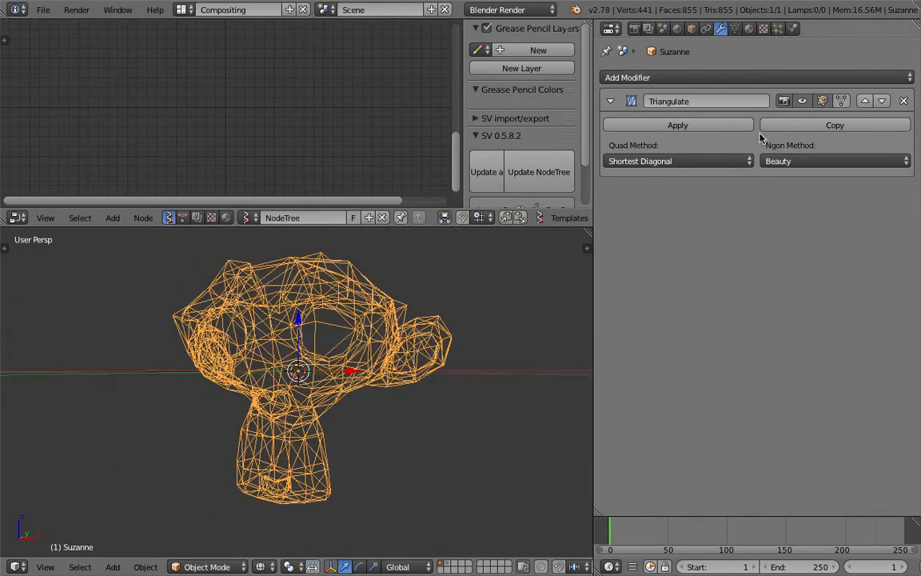
left_click(802, 101)
left_click(802, 102)
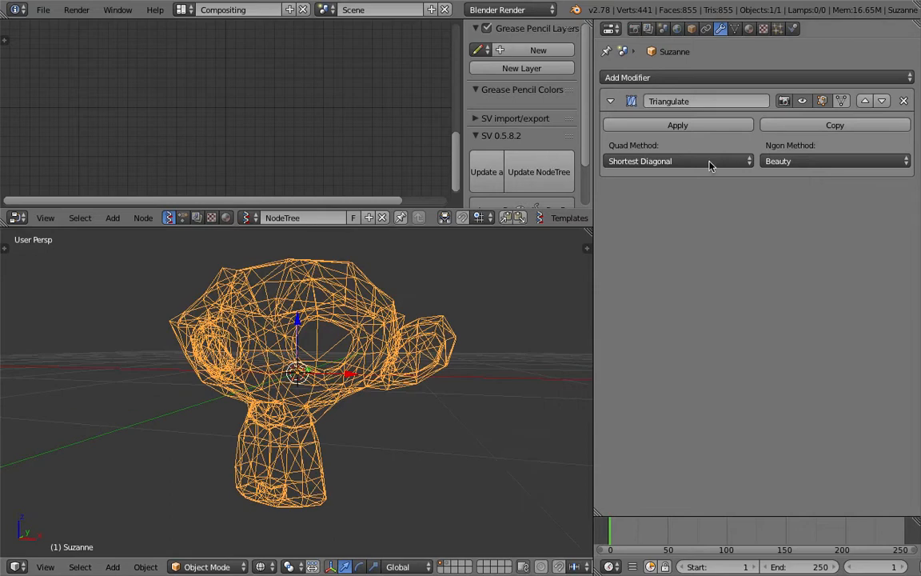
- Add a Subdivision Surface modifier after the Triangulate modifier and inspect the subdivided wireframe up close
left_click(721, 78)
left_click(637, 315)
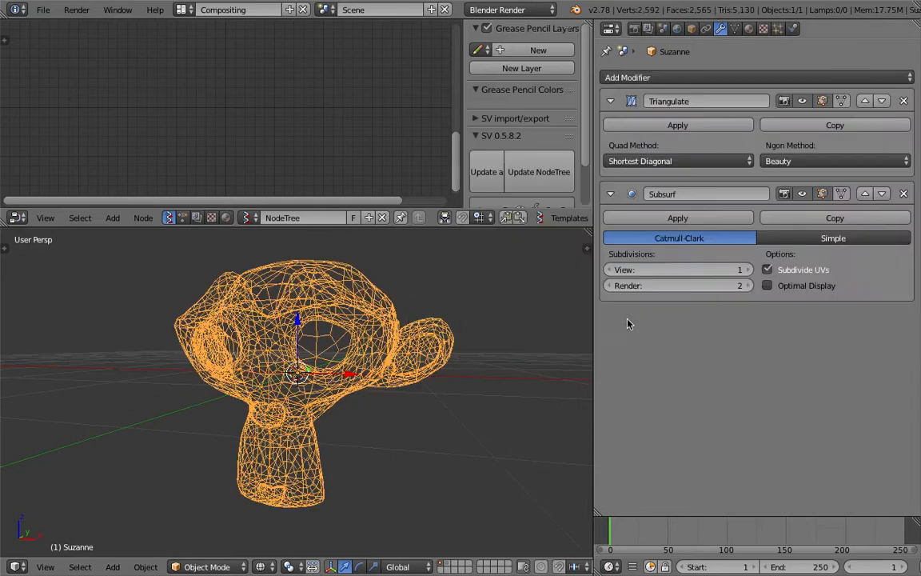
middle_click_drag(367, 339, 396, 333)
key("z")
key("z")
scroll(395, 335, "up", 4)
mouse_move(379, 371)
middle_mouse_down()
mouse_move(339, 390)
mouse_move(200, 294)
mouse_move(272, 344)
mouse_move(349, 418)
middle_mouse_up()
scroll(388, 323, "up", 5)
middle_click_drag(388, 322, 394, 392)
scroll(364, 376, "down", 4)
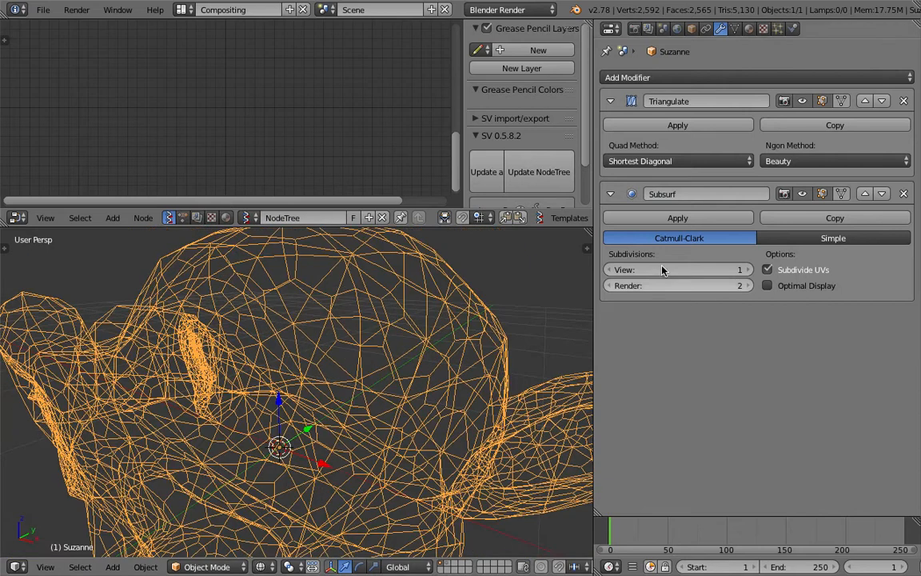
- Compare the monkey's wireframe with and without the Subdivision Surface modifier
left_click(804, 196)
left_click(804, 196)
left_click(803, 196)
left_click(804, 196)
left_click(803, 195)
left_click(803, 195)
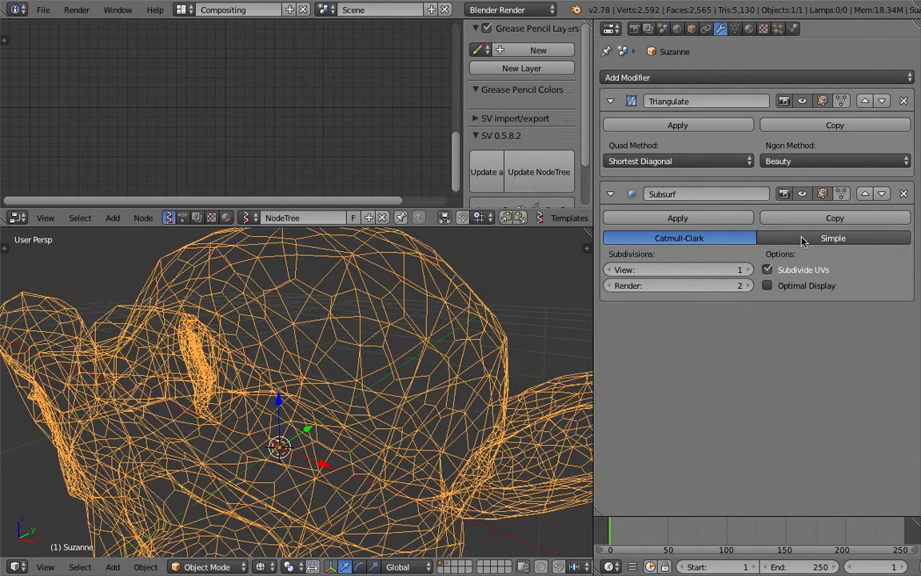
- Set the subdivision type to Simple and return the 3D view to solid shading
left_click(808, 239)
scroll(450, 311, "down", 6)
mouse_move(450, 311)
middle_mouse_down()
mouse_move(399, 316)
mouse_move(339, 355)
mouse_move(370, 328)
mouse_move(370, 304)
mouse_move(344, 279)
middle_mouse_up()
key("z")
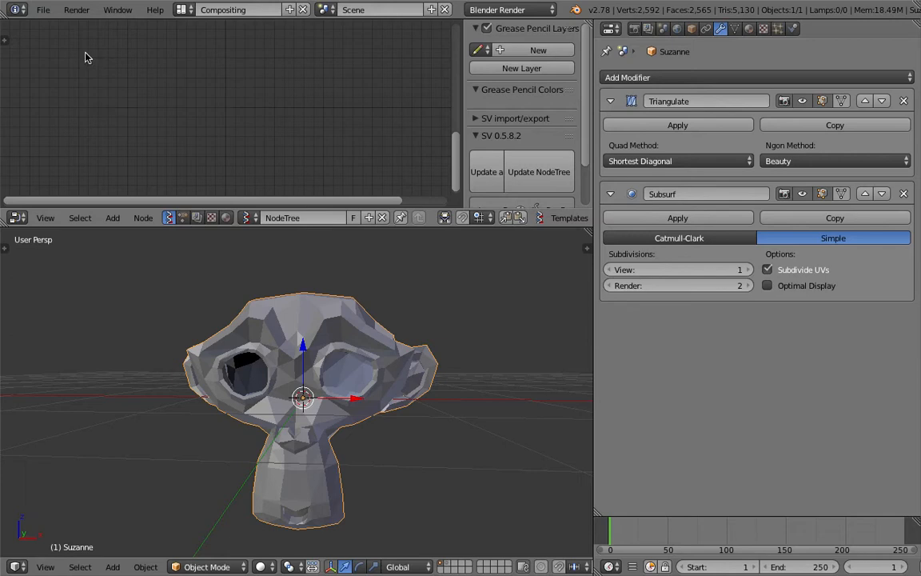
- Save the scene as a new version named suzanne_hexagonal_003.blend
left_click(43, 10)
left_click(72, 134)
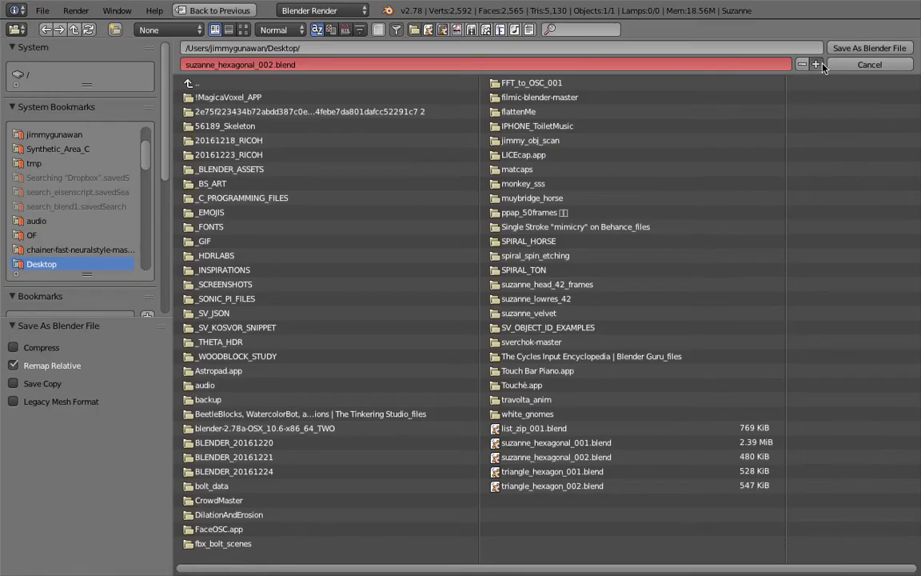
left_click(820, 65)
left_click(847, 50)
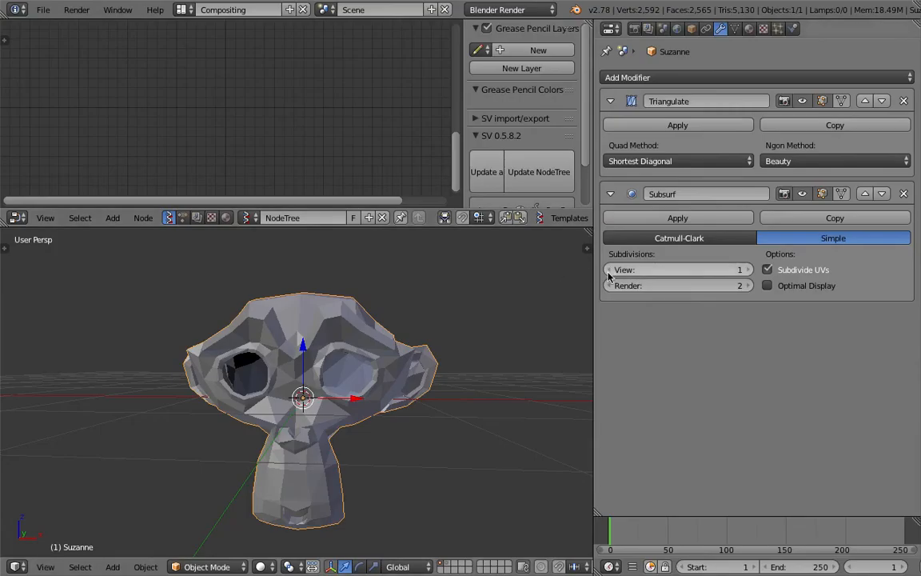
- Narrow the properties editor slightly and save over the current file
left_click_drag(594, 275, 628, 279)
middle_click_drag(476, 317, 468, 312)
key("ctrl+s")
left_click(467, 312)
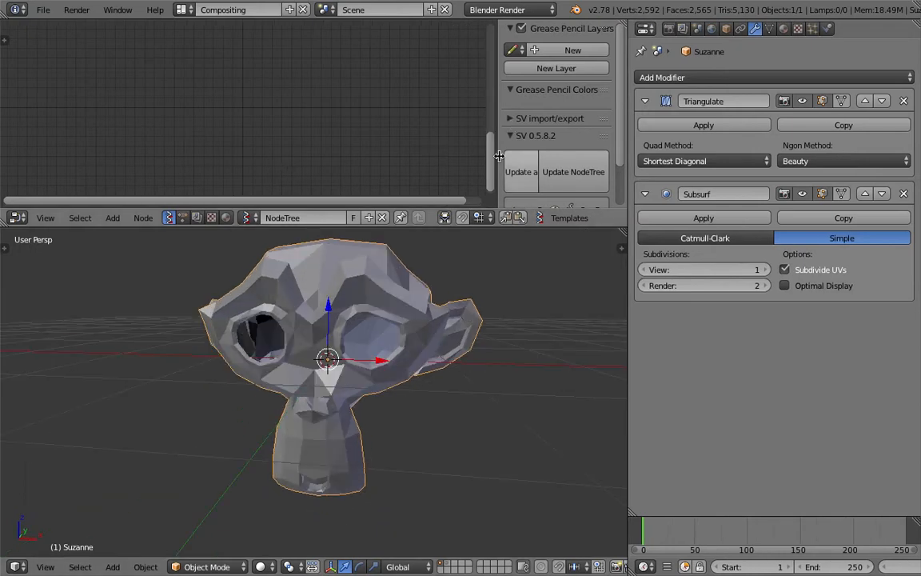
- Enlarge the node editor and import hexagonal_pattern_007.blend.json into the current Sverchok node tree
left_click(515, 118)
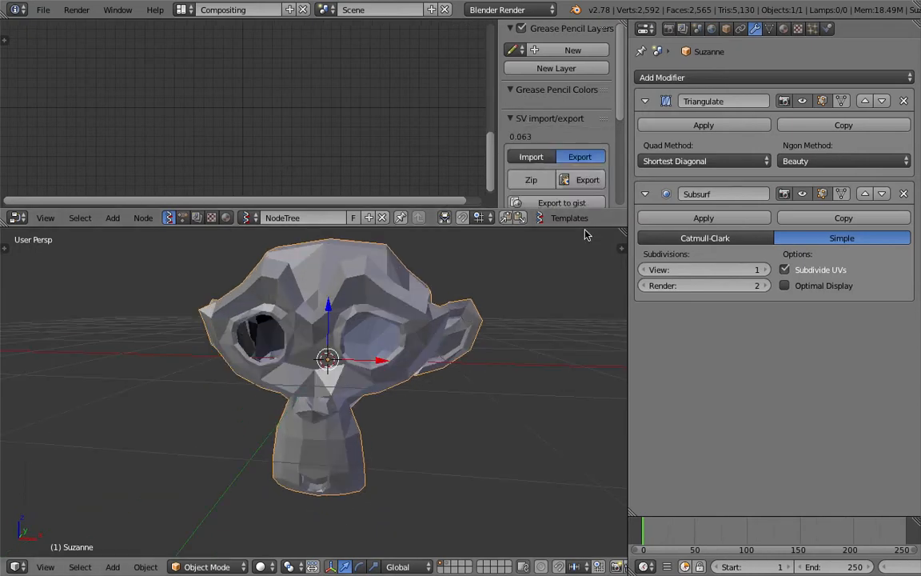
left_click_drag(586, 227, 588, 253)
left_click_drag(629, 203, 725, 203)
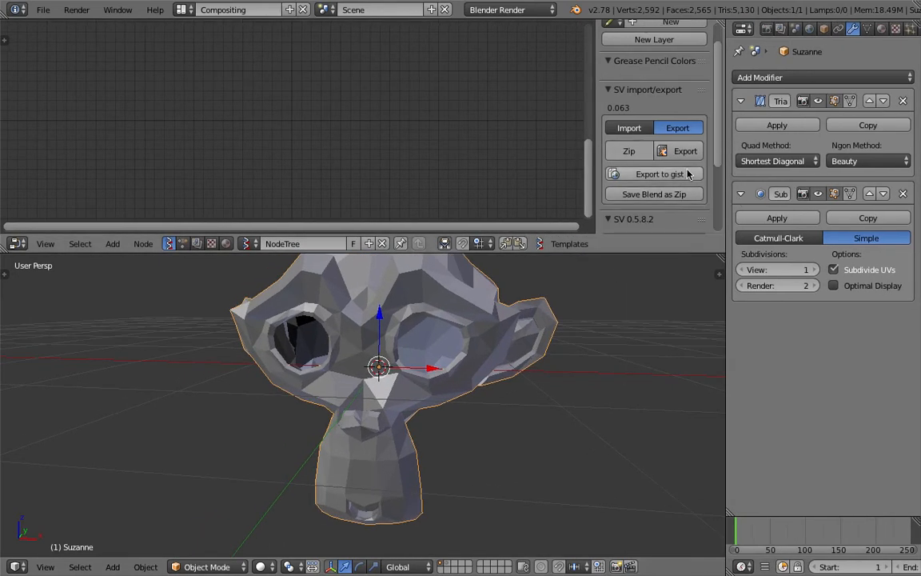
left_click(644, 129)
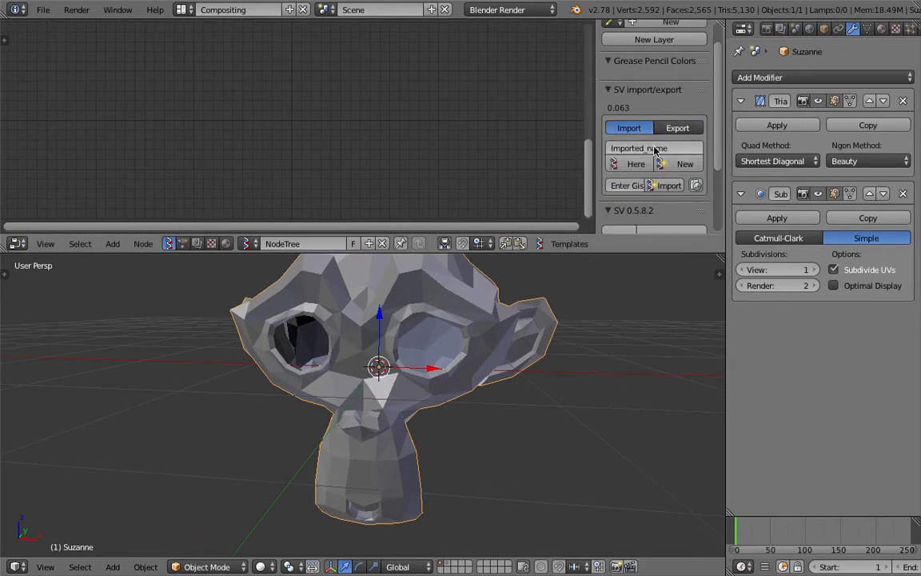
left_click(671, 186)
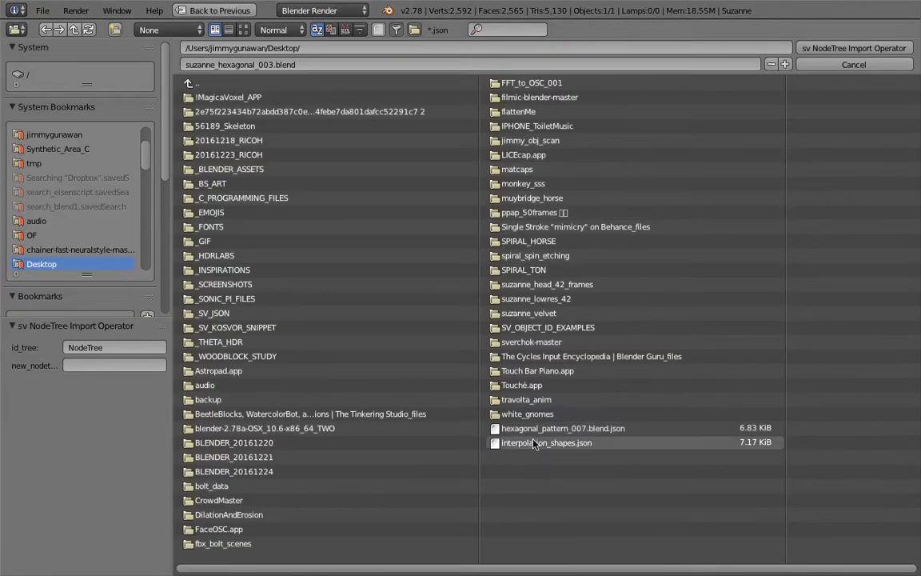
left_click(543, 429)
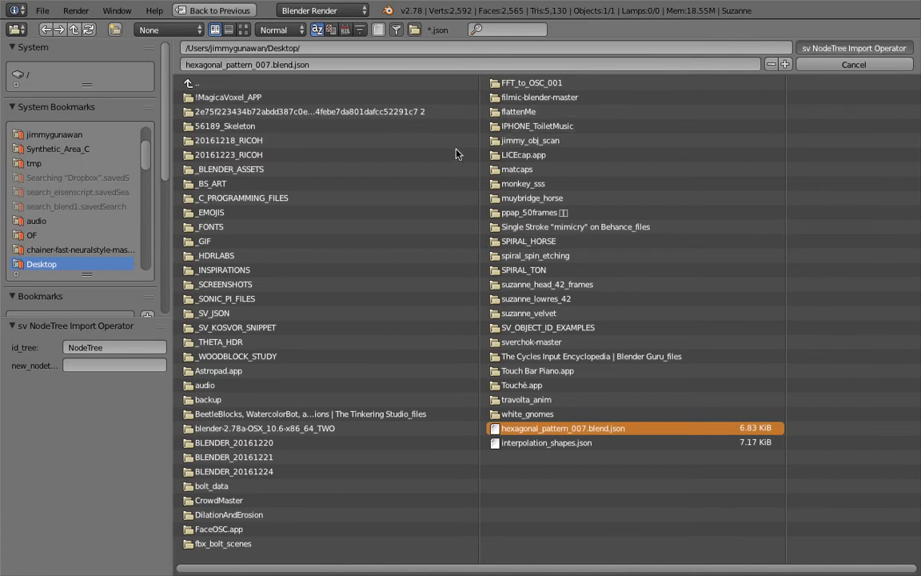
key("Return")
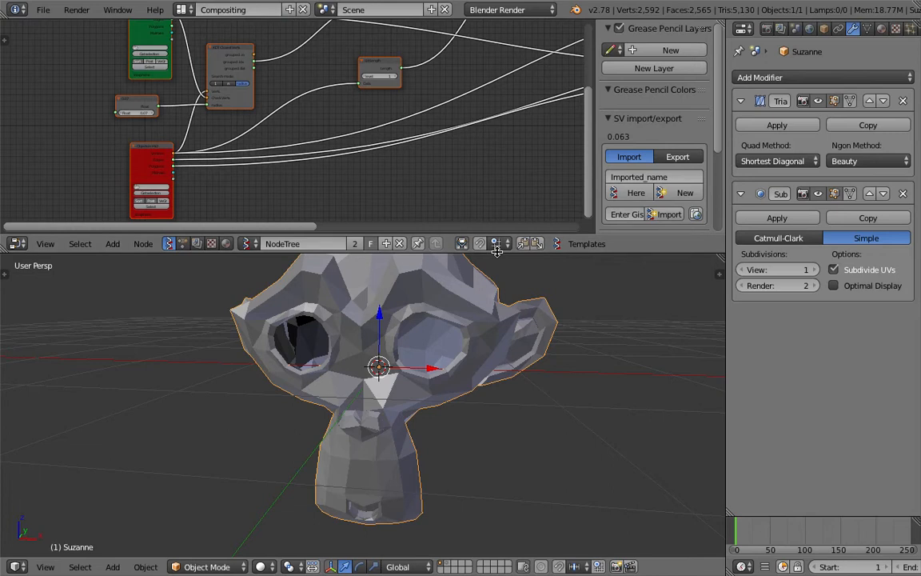
- Enlarge the node editor, hide its sidebar and move the Viewer Draw node farther from the List Mask node
left_click_drag(496, 253, 509, 339)
left_click_drag(596, 192, 714, 194)
middle_click_drag(471, 182, 176, 254)
mouse_move(508, 144)
middle_mouse_down()
mouse_move(356, 184)
mouse_move(304, 176)
mouse_move(255, 195)
middle_mouse_up()
left_click_drag(412, 152, 608, 134)
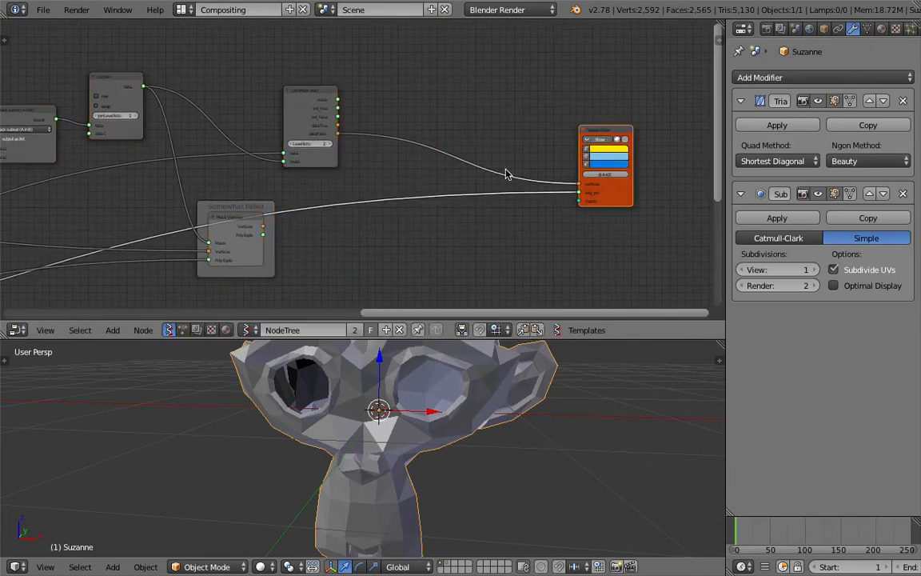
- Delete the "Somewhat Filled" frame together with its Mask Vertices node
left_click_drag(233, 215, 356, 274)
key("x")
left_click(357, 275)
key("x")
middle_click_drag(589, 175, 494, 169)
scroll(494, 169, "up", 2)
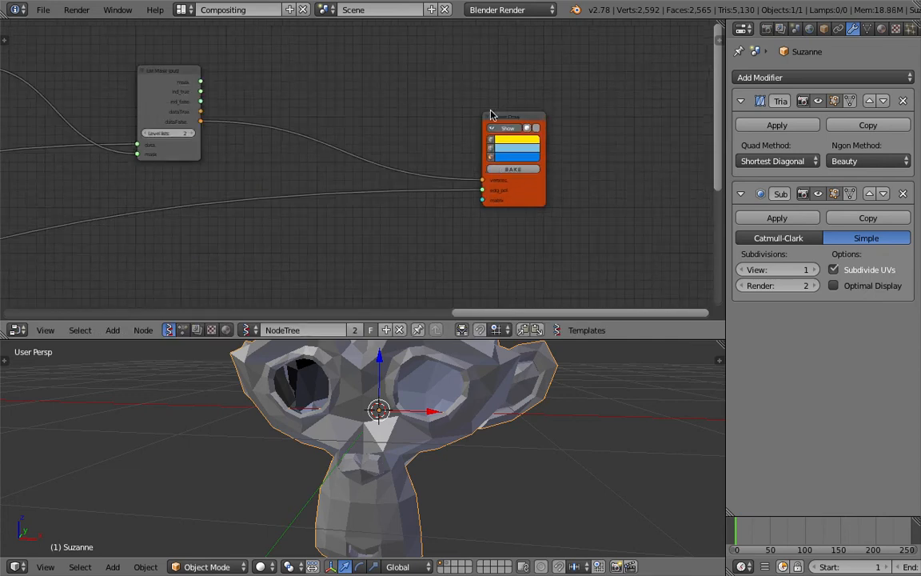
- Add a Delete Loose node between List Mask and Viewer Draw, and connect List Mask's dataFalse output to its Vertices input
scroll(469, 87, "up", 1)
key("shift+a")
left_click(360, 109)
type("delet")
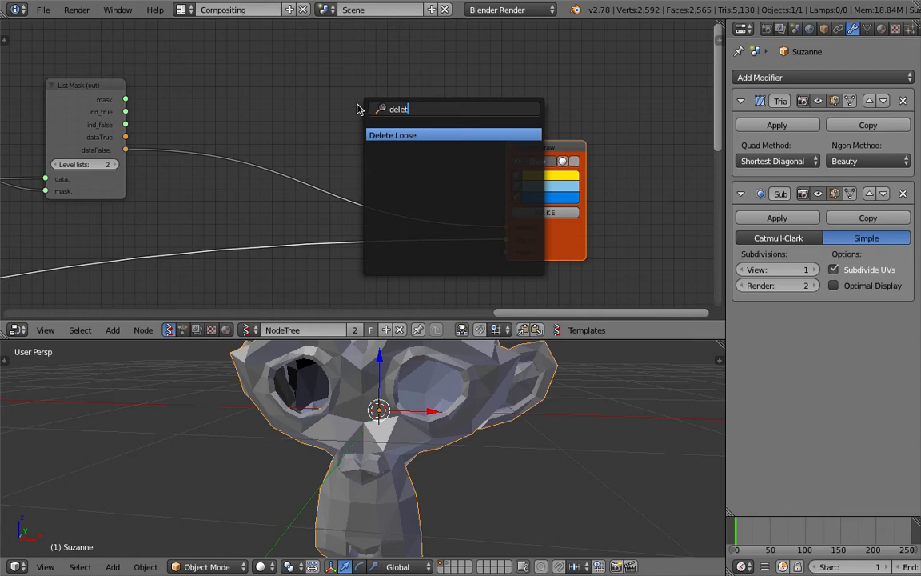
key("Return")
left_click(341, 83)
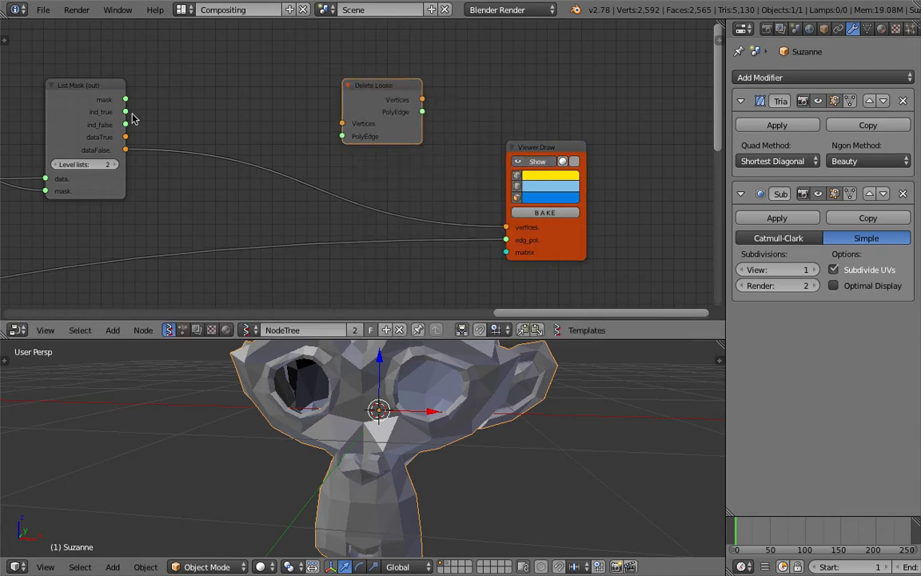
left_click_drag(125, 150, 343, 124)
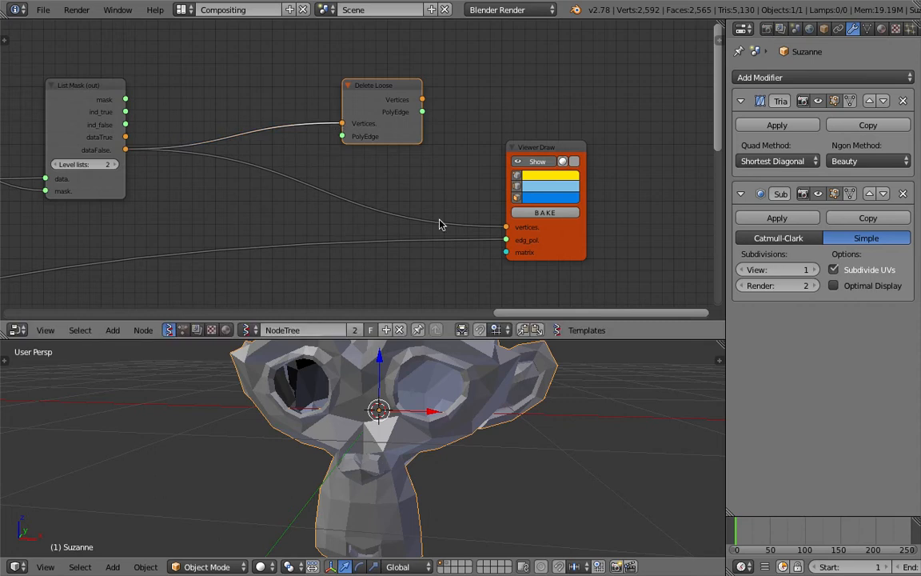
- Reroute the edge link into Delete Loose's PolyEdge input and connect its Vertices and PolyEdge outputs to Viewer Draw
left_click_drag(505, 243, 344, 136)
mouse_move(422, 99)
left_mouse_down()
mouse_move(453, 199)
mouse_move(505, 227)
mouse_move(475, 199)
mouse_move(506, 240)
left_mouse_up()
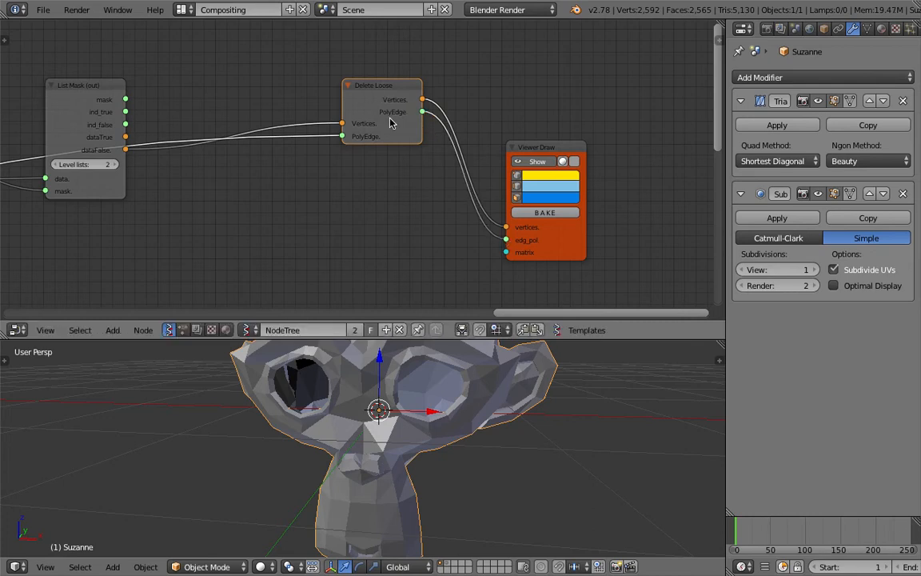
left_click_drag(440, 339, 436, 169)
middle_click_drag(426, 281, 422, 344)
left_click_drag(418, 171, 420, 297)
- Load the selected Suzanne mesh into both Objects in nodes and set the current frame to 20
scroll(356, 148, "down", 5)
middle_click_drag(162, 152, 272, 103)
scroll(294, 109, "down", 1)
left_click(271, 101)
middle_click_drag(260, 247, 256, 206)
left_click(268, 222)
middle_click_drag(258, 160, 215, 175)
scroll(196, 112, "up", 3)
middle_click_drag(192, 101, 190, 116)
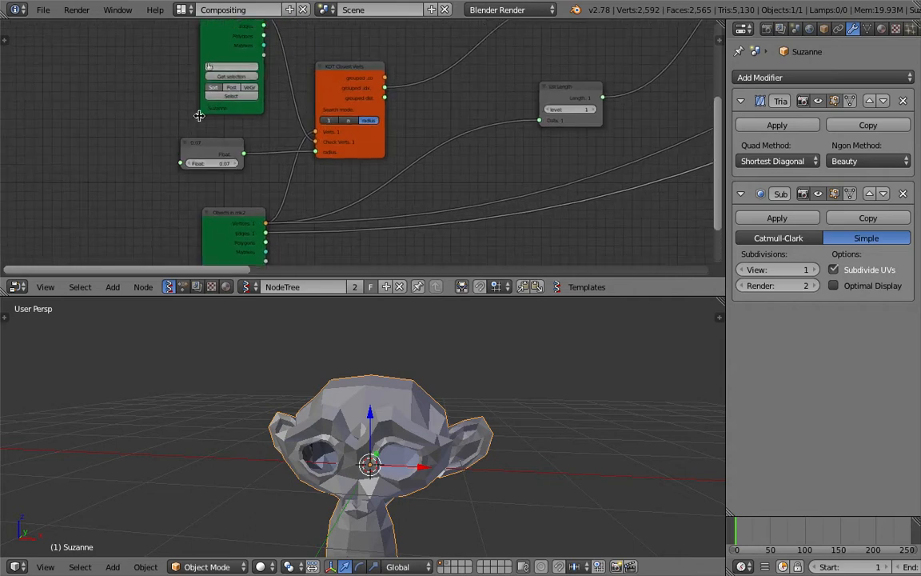
middle_click_drag(235, 95, 201, 72)
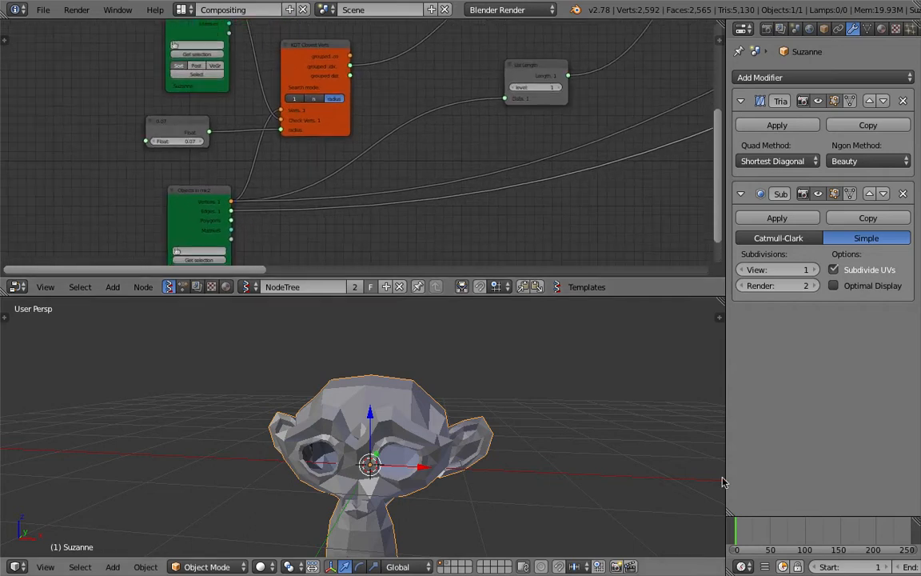
left_click(750, 533)
- Try several Float radius values for KDT Closest Verts, including 0.1, 0.02, 0.05 and 0.08
middle_click_drag(514, 463, 462, 425)
scroll(462, 490, "up", 2)
scroll(192, 194, "up", 2)
middle_click_drag(145, 168, 244, 175)
scroll(181, 175, "up", 1)
scroll(181, 175, "up", 2)
scroll(244, 174, "up", 3)
left_click(192, 158)
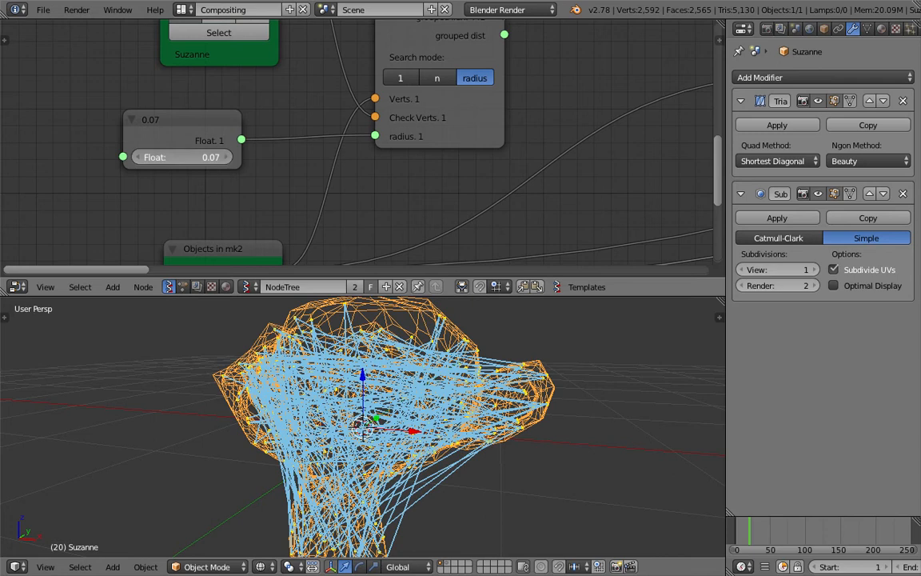
left_click(211, 159)
left_click(205, 157)
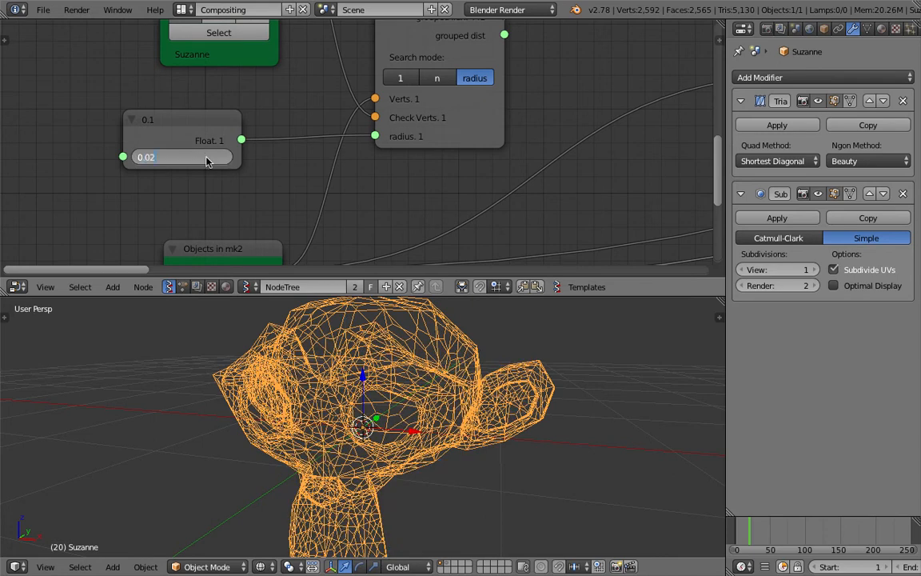
key("Return")
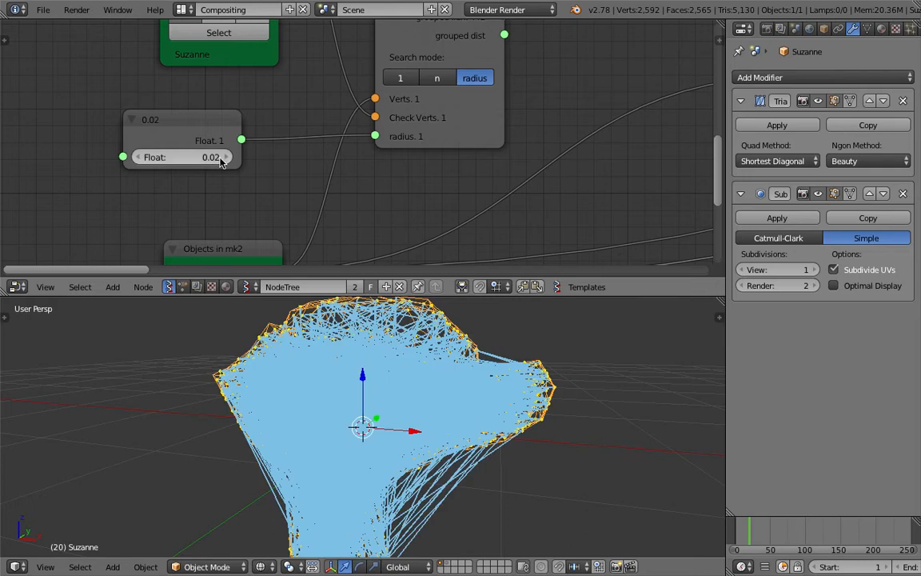
left_click(225, 159)
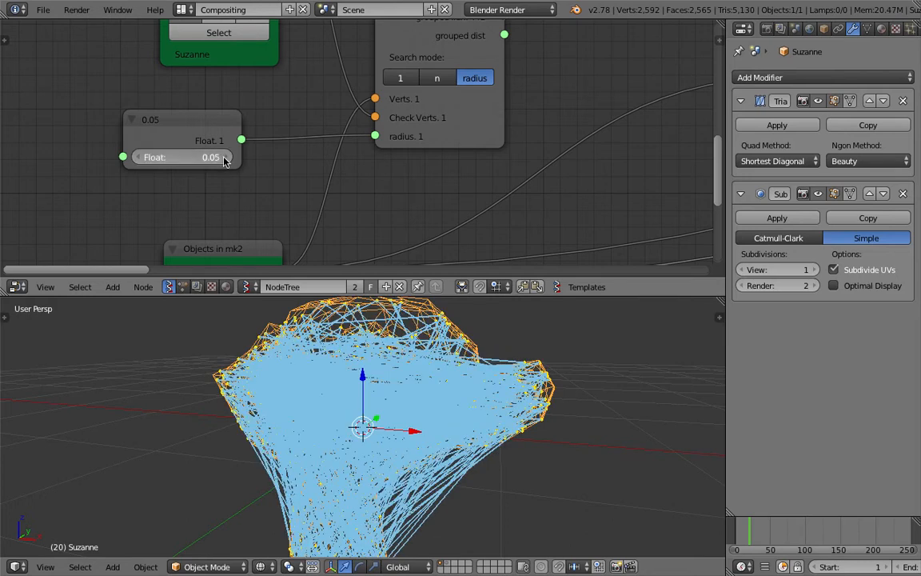
left_click(224, 159)
left_click(141, 157)
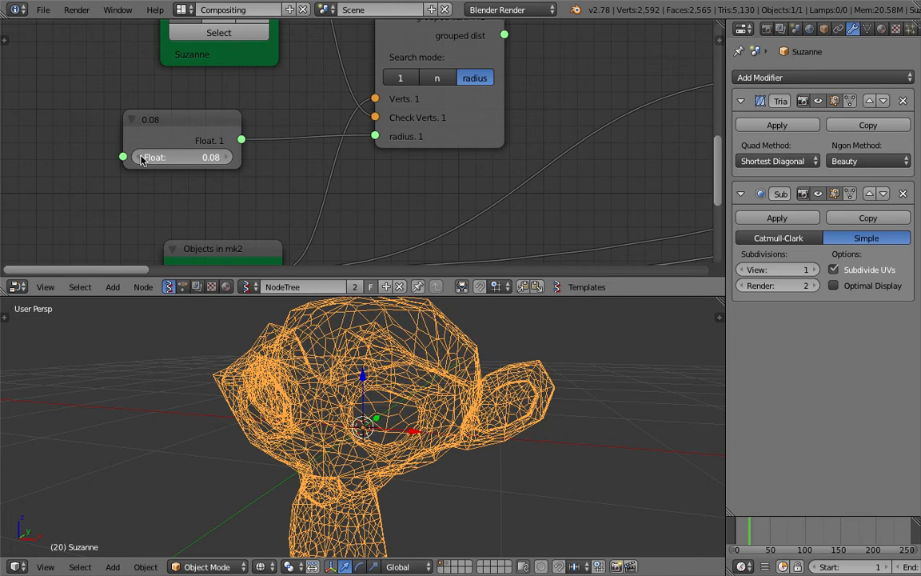
left_click(140, 157)
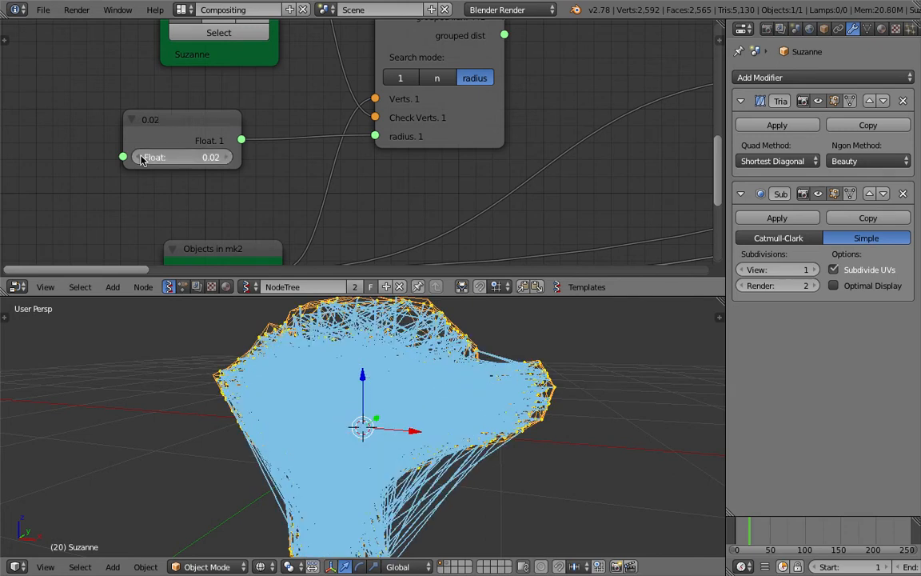
- Set the Float radius value to 0.002 and switch the viewport back to solid shading
left_click(140, 157)
left_click(189, 157)
key("Return")
left_click(384, 326)
mouse_move(412, 432)
middle_mouse_down()
mouse_move(431, 393)
mouse_move(442, 398)
middle_mouse_up()
key("z")
key("z")
key("z")
scroll(442, 398, "down", 3)
- Move Suzanne along the X axis clear of the hexagonal preview and save the file
key("g")
key("x")
left_click(186, 402)
middle_click_drag(459, 411, 436, 424)
key("ctrl+s")
left_click(400, 437)
- Bake the Viewer Draw result and move the baked mesh about 2.4 units along the X axis
scroll(302, 107, "down", 3)
mouse_move(605, 69)
middle_mouse_down()
mouse_move(302, 108)
mouse_move(205, 144)
middle_mouse_up()
mouse_move(511, 132)
middle_mouse_down()
mouse_move(460, 181)
mouse_move(274, 195)
mouse_move(85, 131)
middle_mouse_up()
left_click(424, 159)
middle_click_drag(392, 392, 495, 407)
key("g")
key("x")
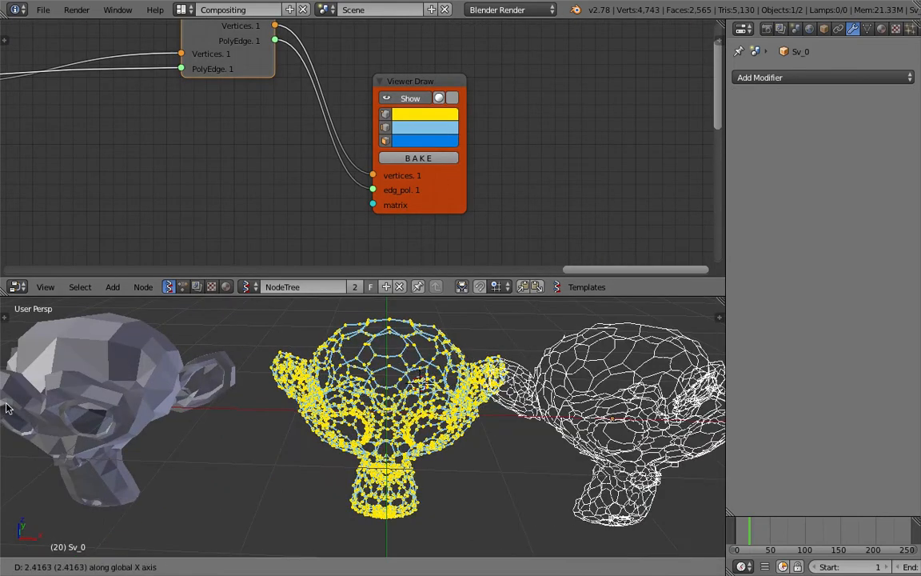
left_click(391, 414)
- Shift the baked mesh once more along the X axis and save the file
middle_click_drag(392, 414, 323, 404, "shift")
middle_click_drag(453, 398, 411, 353)
scroll(416, 358, "up", 2)
key("g")
key("x")
left_click(497, 388)
middle_click_drag(498, 387, 520, 406)
scroll(493, 386, "up", 3)
scroll(466, 432, "down", 4)
scroll(509, 409, "down", 1)
key("ctrl+s")
left_click(519, 407)
- Move the Float node away from KDT Closest Verts, wrap it in a frame and shift the frame farther out
scroll(209, 165, "down", 4)
middle_click_drag(208, 165, 615, 173)
scroll(614, 173, "down", 2)
middle_click_drag(448, 174, 680, 172)
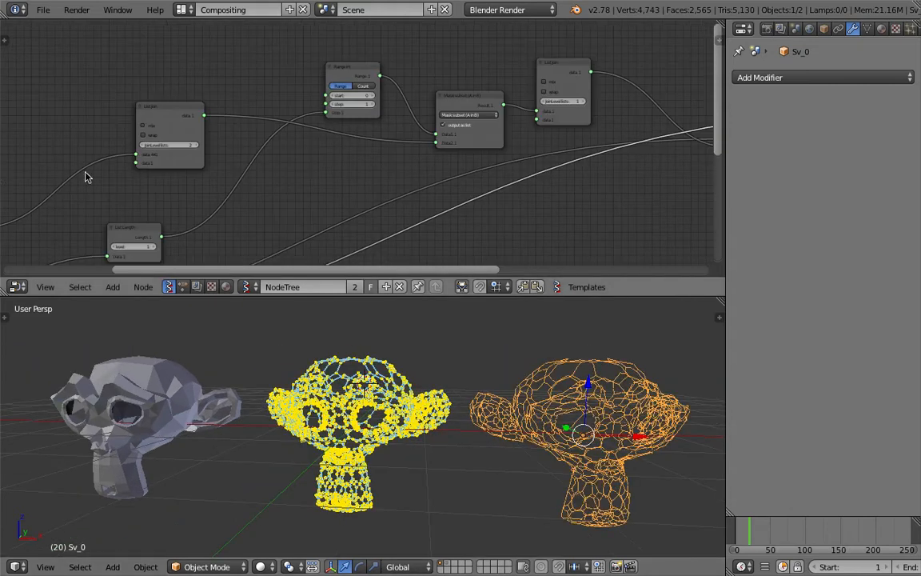
middle_click_drag(8, 187, 533, 73)
scroll(533, 73, "up", 2)
scroll(328, 171, "up", 1)
left_click_drag(328, 160, 211, 156)
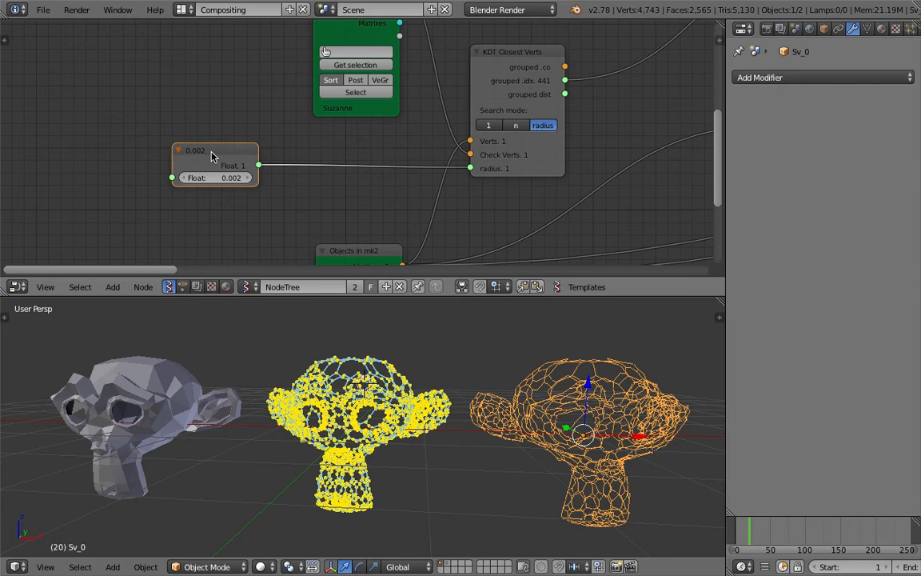
key("ctrl+j")
left_click_drag(245, 134, 207, 136)
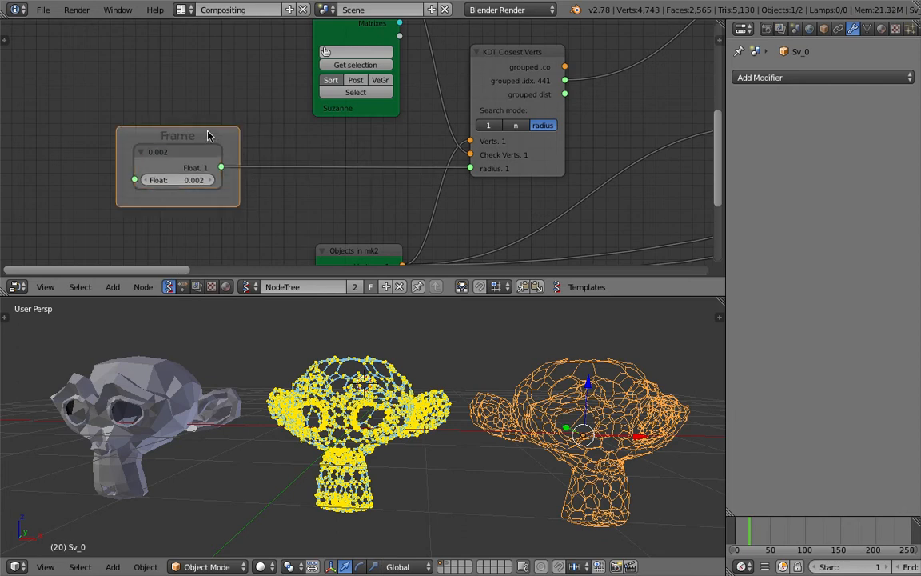
- Reposition the Viewer Draw and KDT Closest Verts nodes to space out the node tree
scroll(535, 207, "down", 4)
middle_click_drag(534, 207, 455, 150)
mouse_move(465, 354)
middle_mouse_down()
mouse_move(426, 324)
mouse_move(452, 354)
middle_mouse_up()
scroll(530, 189, "down", 6)
middle_click_drag(695, 165, 429, 156)
scroll(435, 159, "down", 5)
middle_click_drag(497, 173, 393, 200)
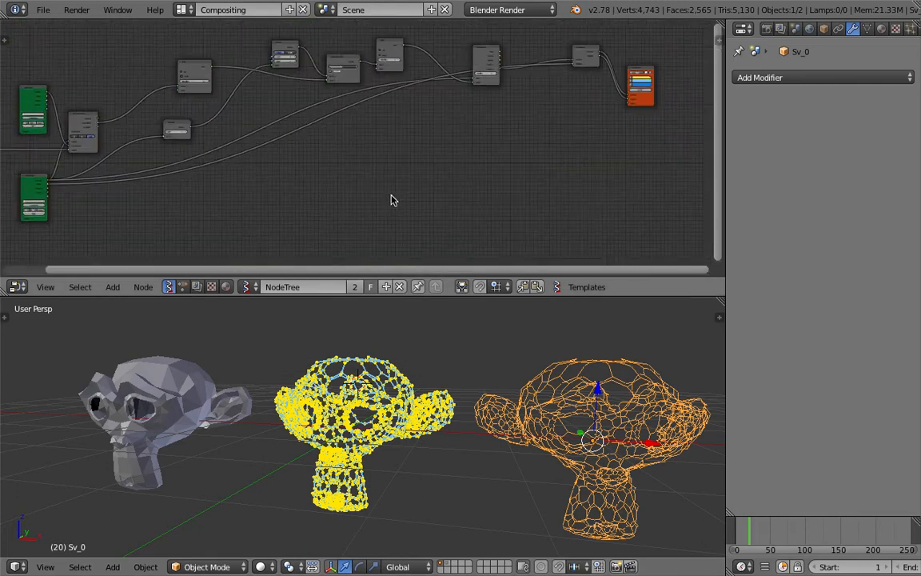
middle_click_drag(507, 118, 357, 140)
left_click_drag(491, 93, 516, 107)
middle_click_drag(370, 123, 501, 96)
middle_click_drag(109, 60, 113, 63)
middle_click_drag(256, 86, 282, 93)
left_click_drag(89, 125, 114, 107)
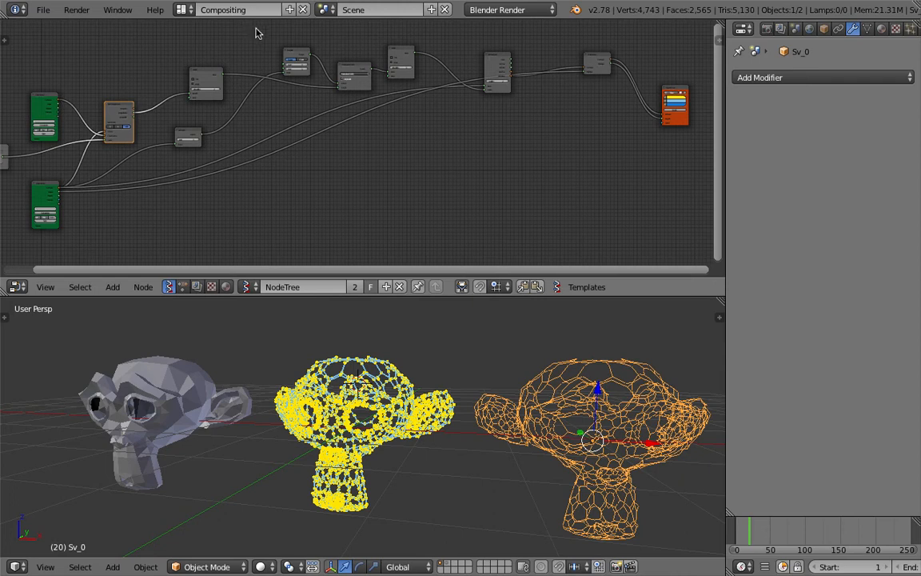
middle_click_drag(197, 104, 201, 115)
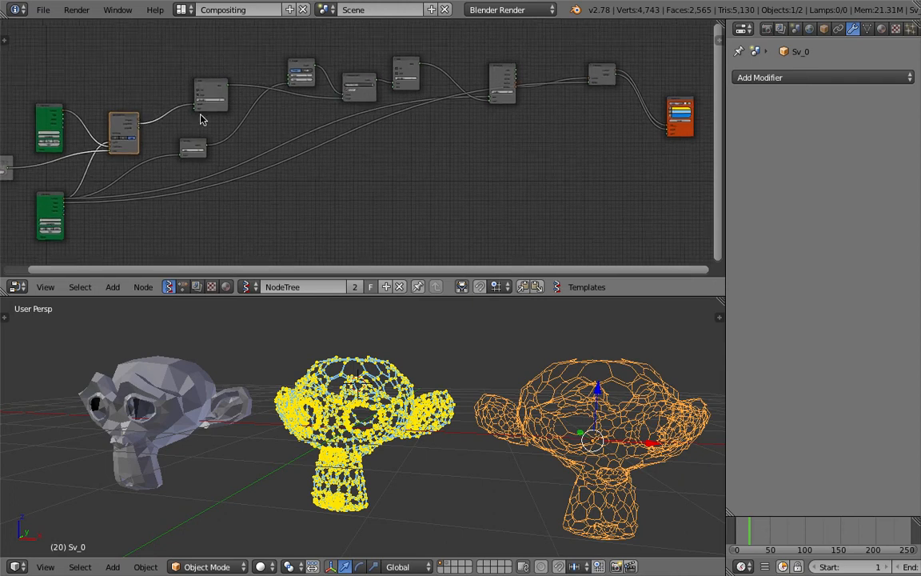
middle_click_drag(137, 113, 155, 133)
- Maximize the node editor and raise the upper Objects in node and the KDT Closest Verts node
key("ctrl+Up")
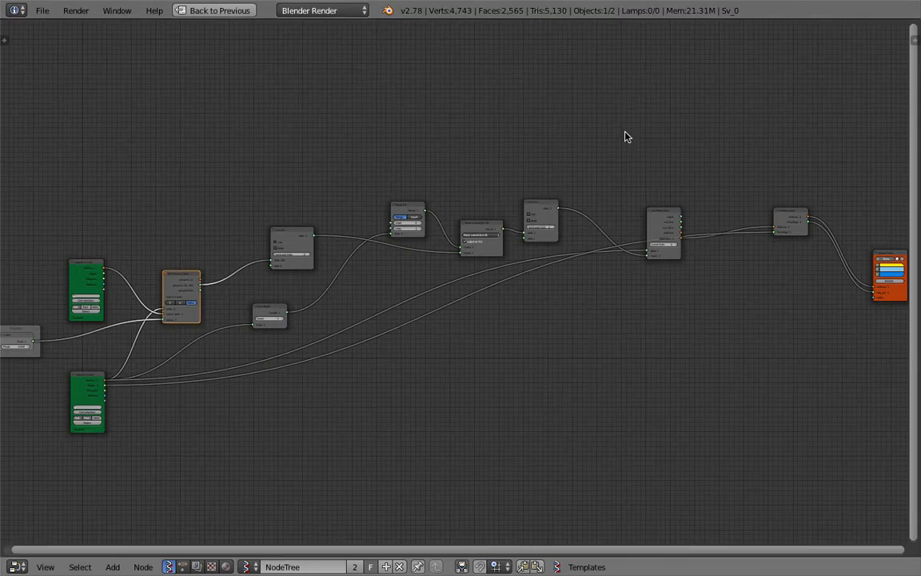
middle_click_drag(285, 251, 370, 181)
scroll(370, 181, "up", 3)
middle_click_drag(148, 247, 246, 231)
scroll(222, 231, "up", 1)
left_click_drag(216, 199, 206, 165)
scroll(206, 165, "up", 1)
middle_click_drag(246, 188, 211, 172)
scroll(212, 172, "up", 1)
mouse_move(160, 125)
left_mouse_down()
mouse_move(176, 119)
mouse_move(158, 110)
left_mouse_up()
left_click_drag(362, 181, 364, 154)
middle_click_drag(312, 271, 278, 281)
scroll(278, 281, "up", 2)
left_click_drag(315, 174, 316, 163)
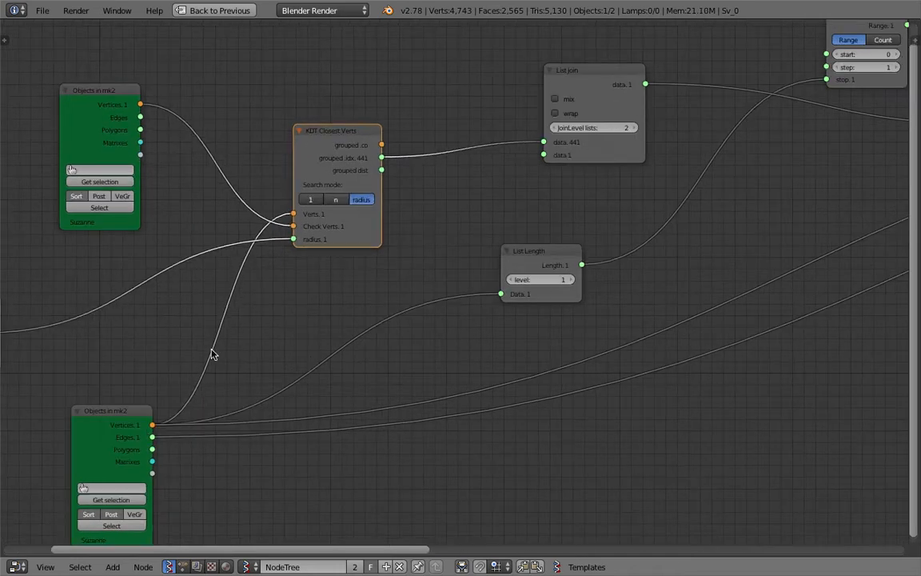
middle_click_drag(128, 437, 139, 391)
middle_click_drag(257, 299, 202, 362)
mouse_move(276, 155)
left_mouse_down()
mouse_move(286, 140)
mouse_move(279, 145)
left_mouse_up()
- Move the first List Join, Range Int and Mask subset nodes closer to the start of the node chain
middle_click_drag(520, 83, 314, 124)
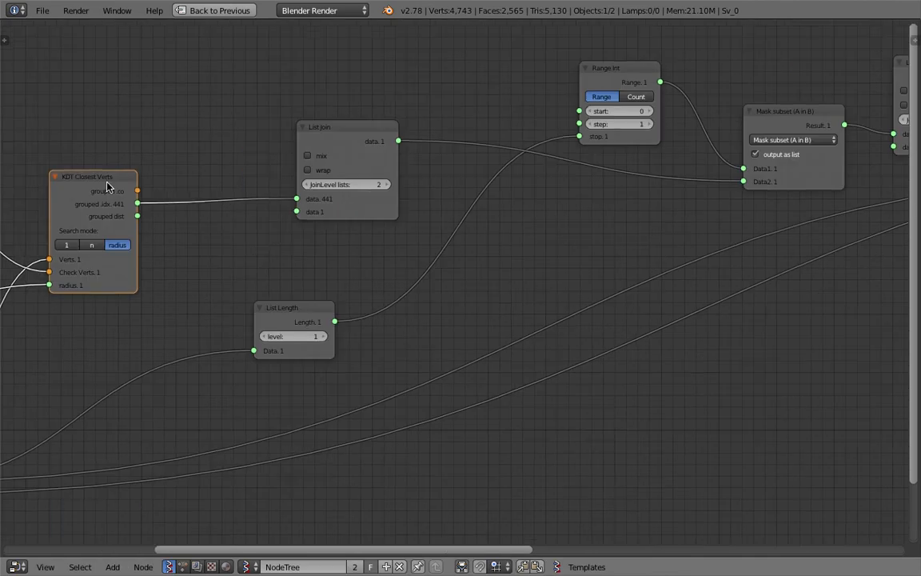
left_click_drag(347, 137, 286, 122)
middle_click_drag(604, 92, 377, 151)
left_click_drag(389, 129, 286, 72)
left_click_drag(597, 183, 473, 150)
middle_click_drag(424, 219, 251, 247)
scroll(250, 248, "up", 1)
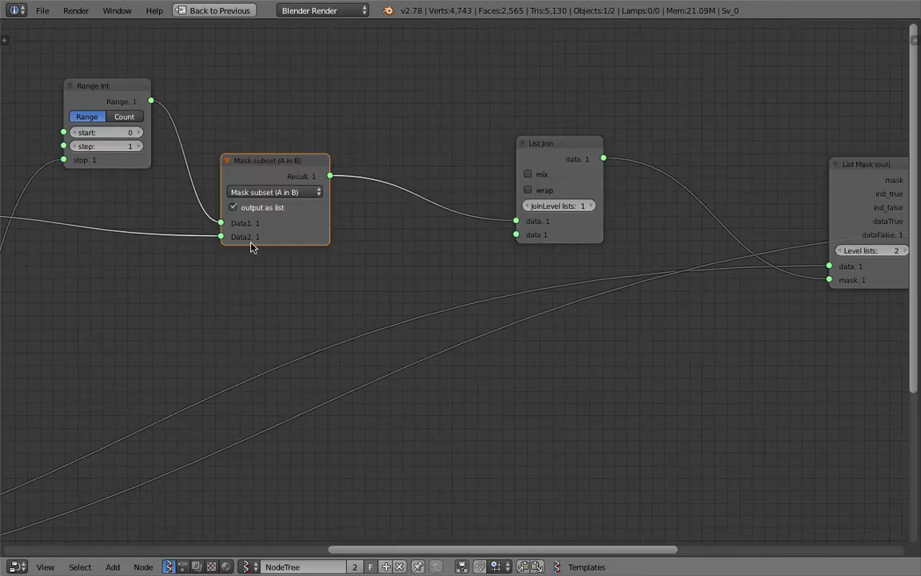
left_click_drag(268, 173, 247, 170)
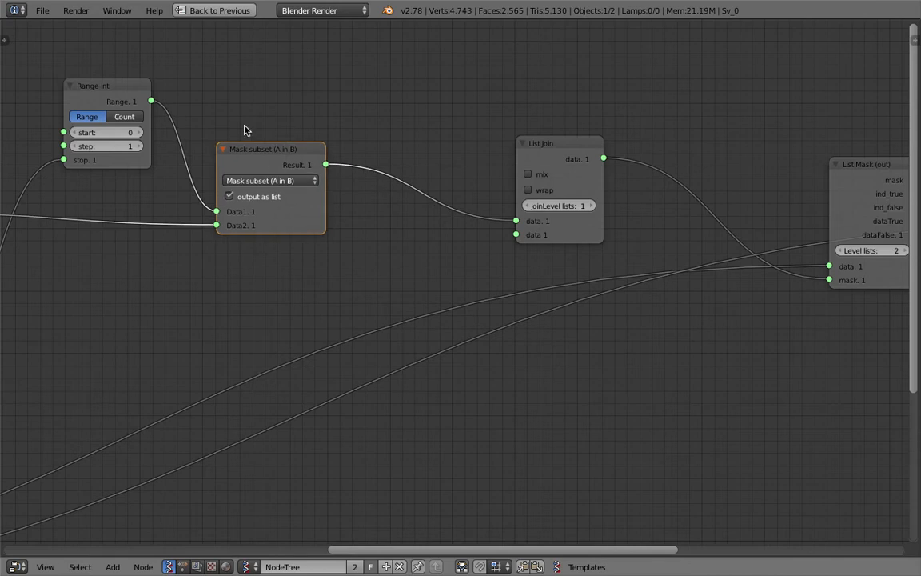
- Move the second List Join, List Mask, Delete Loose and Viewer Draw nodes closer to Mask subset
middle_click_drag(473, 173, 412, 190)
left_click_drag(487, 162, 344, 115)
middle_click_drag(456, 138, 192, 141)
left_click_drag(523, 188, 221, 115)
scroll(479, 158, "down", 3)
middle_click_drag(505, 164, 155, 170)
left_click_drag(417, 224, 63, 181)
middle_click_drag(42, 243, 349, 214)
scroll(350, 215, "down", 3)
left_click_drag(806, 258, 448, 179)
middle_click_drag(409, 205, 548, 204)
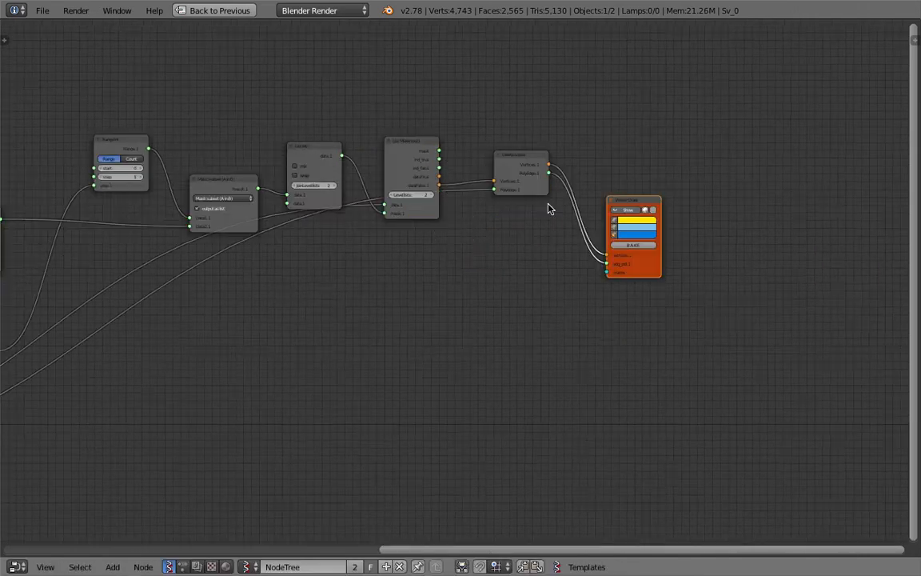
- Restore the split layout, select the baked mesh and turn off the Viewer Draw preview
left_click(209, 12)
right_click(217, 408)
middle_click_drag(217, 407, 438, 408)
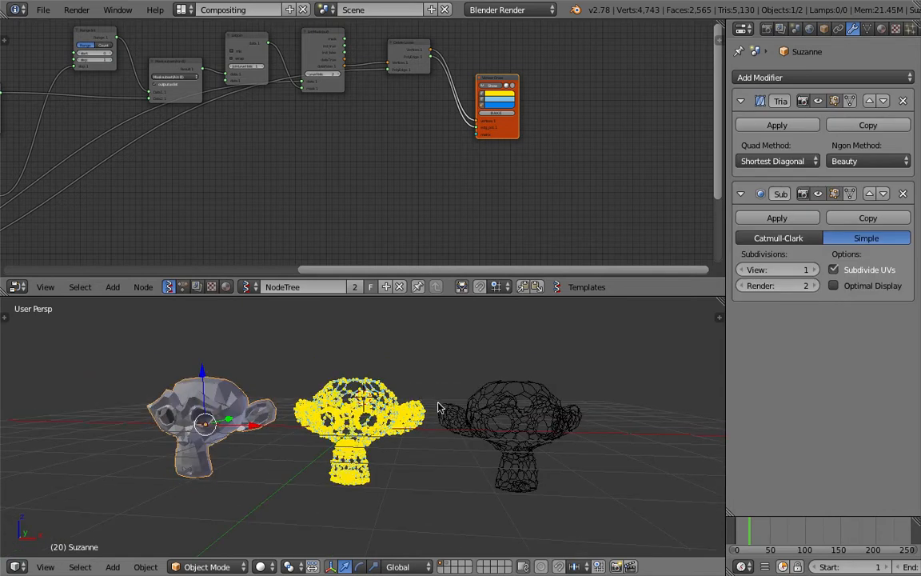
right_click(488, 414)
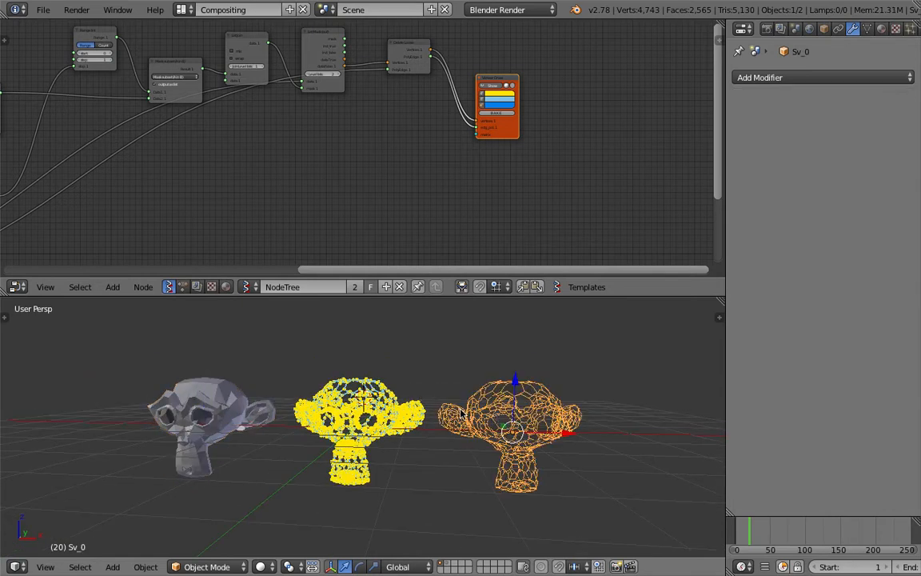
left_click(488, 86)
- Add a second Viewer Draw node beside the lower Objects in node
scroll(200, 222, "down", 1)
middle_click_drag(197, 224, 560, 97)
key("space")
type("view")
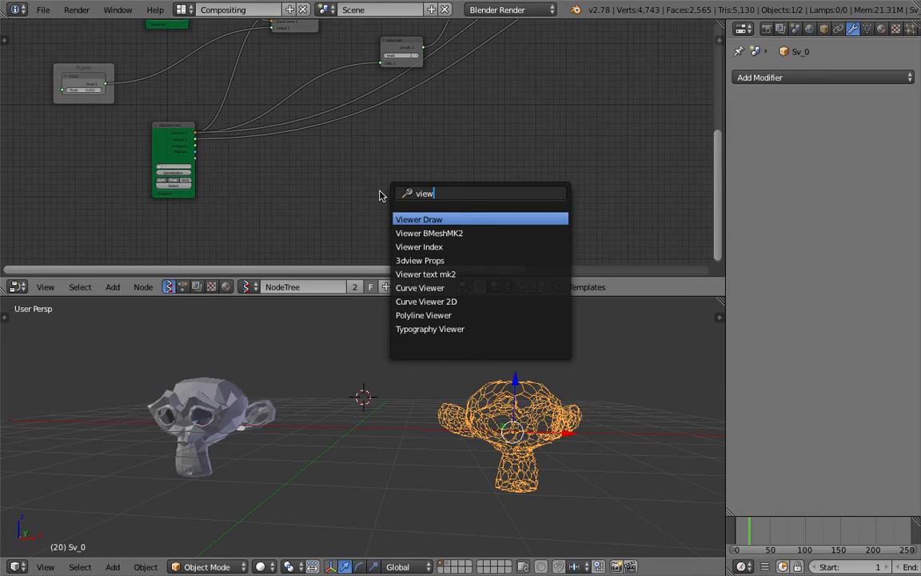
key("Return")
left_click(350, 175)
middle_click_drag(148, 125, 237, 112)
left_click(215, 151)
scroll(217, 150, "up", 4)
left_click_drag(474, 146, 507, 126)
scroll(435, 125, "up", 2)
middle_click_drag(384, 126, 386, 114)
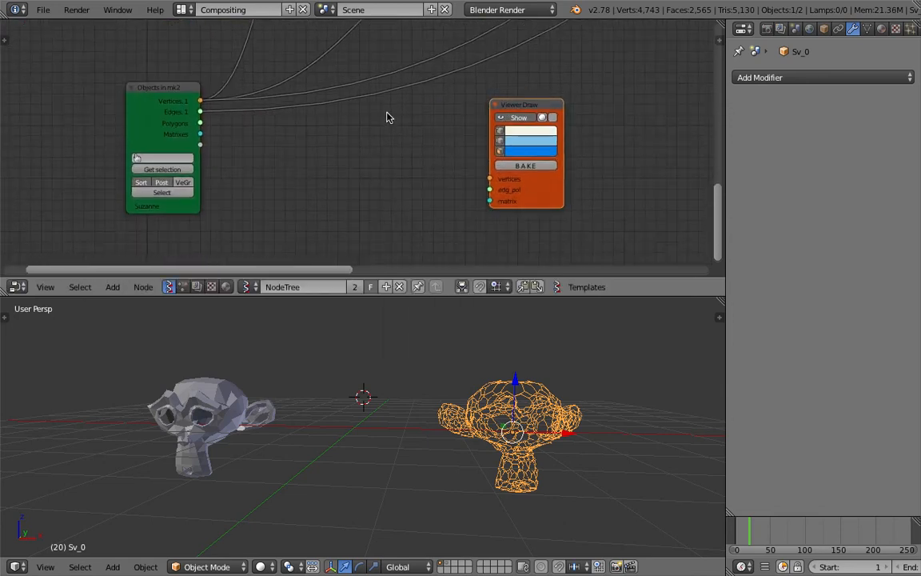
- Connect the lower Objects in node's Vertices output to the new Viewer Draw and inspect the displayed points
left_click_drag(199, 102, 491, 179)
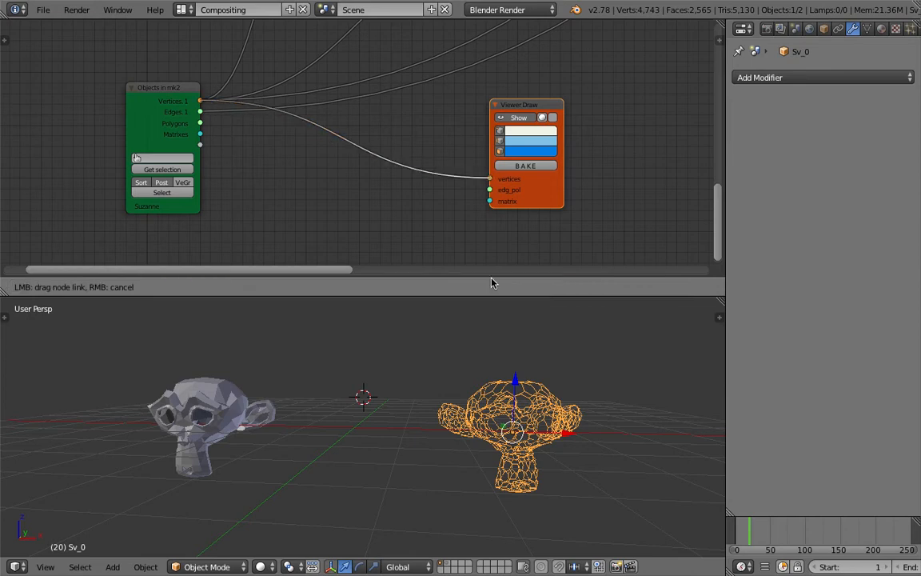
scroll(454, 347, "up", 4)
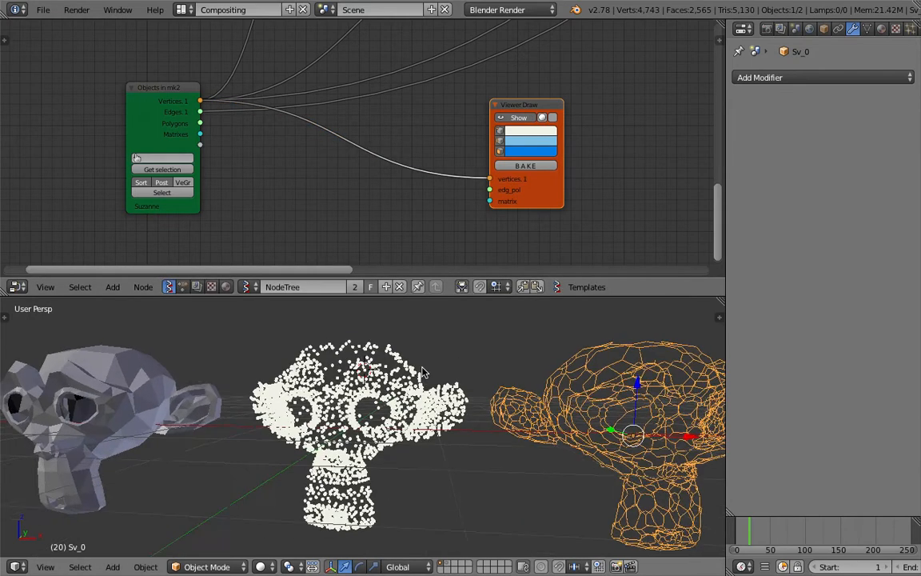
middle_click_drag(424, 373, 437, 364)
scroll(387, 339, "up", 2)
scroll(377, 352, "down", 2)
middle_click_drag(370, 390, 365, 410)
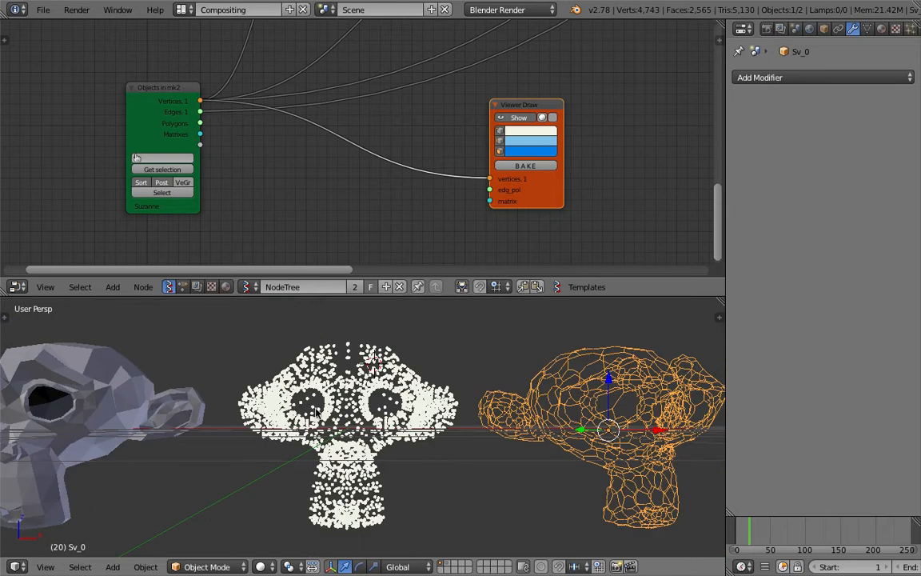
- Select Suzanne, switch the viewport to wireframe shading and save the file
right_click(166, 389)
middle_click_drag(208, 406, 213, 414)
middle_click_drag(148, 402, 199, 384, "shift")
key("Tab")
key("Tab")
key("z")
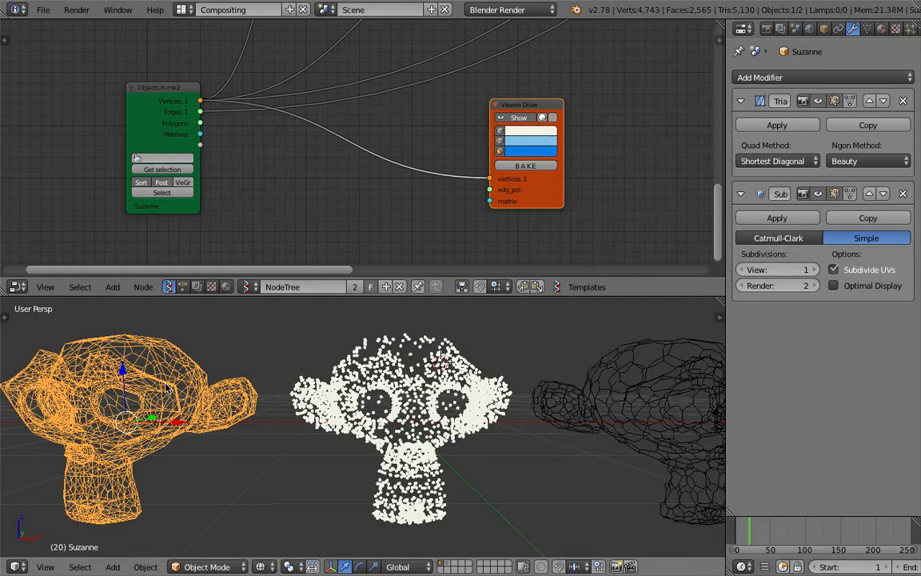
middle_click_drag(276, 375, 285, 379)
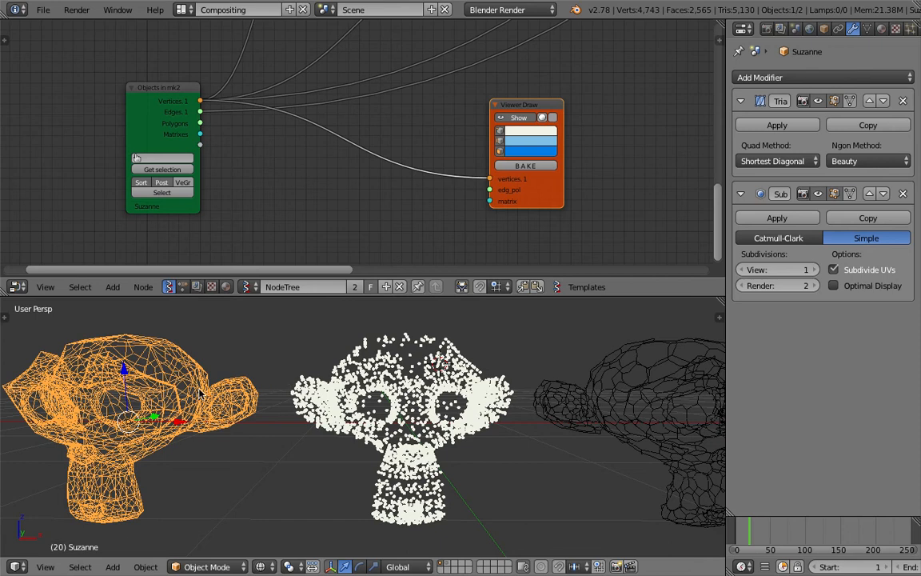
key("ctrl+s")
left_click(229, 345)
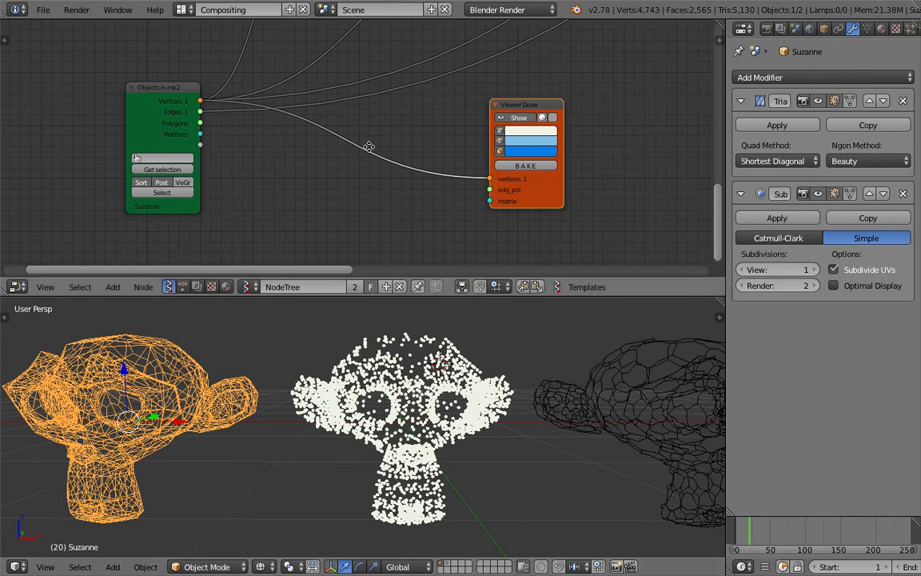
- Add a List Slice node, feed it the lower Objects in node's Edges and link its Slice output to the Viewer Draw's edg_pol input
middle_click_drag(369, 151, 342, 148)
key("space")
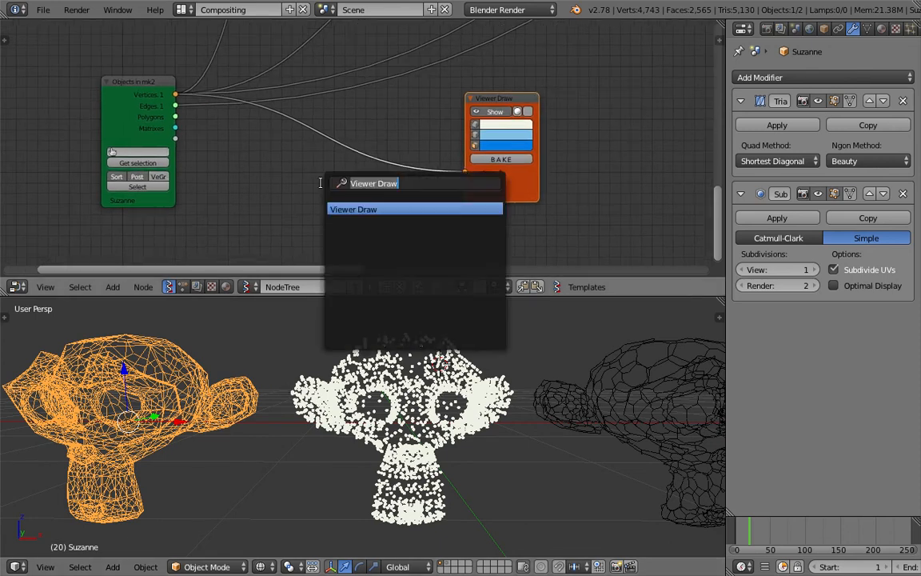
type("list sl")
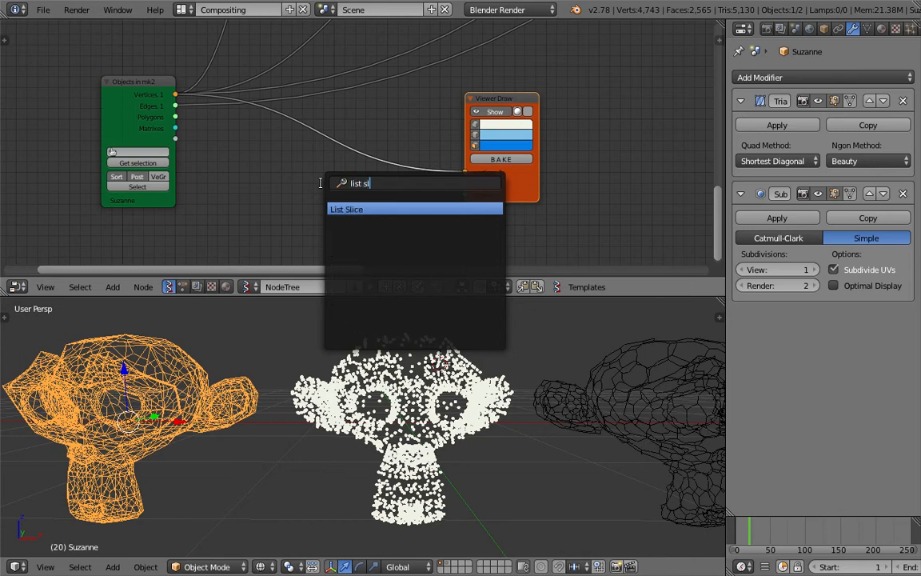
key("Return")
left_click(316, 186)
left_click_drag(175, 105, 302, 231)
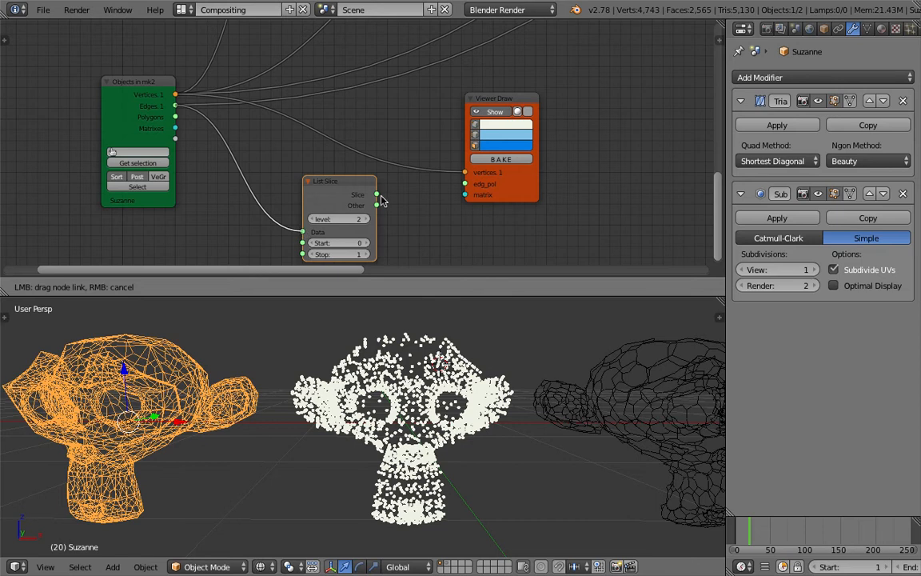
mouse_move(376, 195)
left_mouse_down()
mouse_move(421, 161)
mouse_move(411, 208)
mouse_move(407, 176)
mouse_move(411, 209)
left_mouse_up()
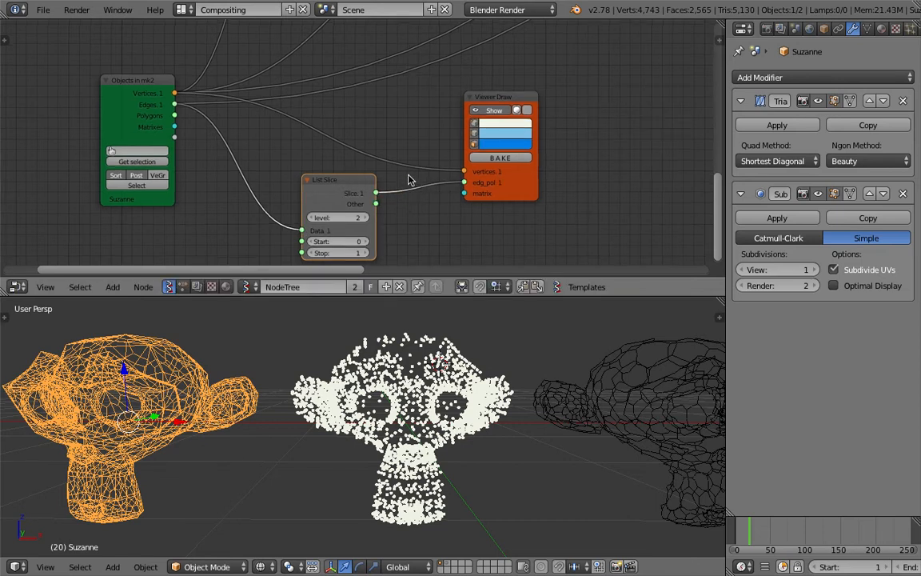
- Set the List Slice level to 1 and its Stop value to 11
middle_click_drag(407, 188, 403, 123)
scroll(398, 128, "up", 3)
left_click(301, 155)
middle_click_drag(450, 163, 402, 194)
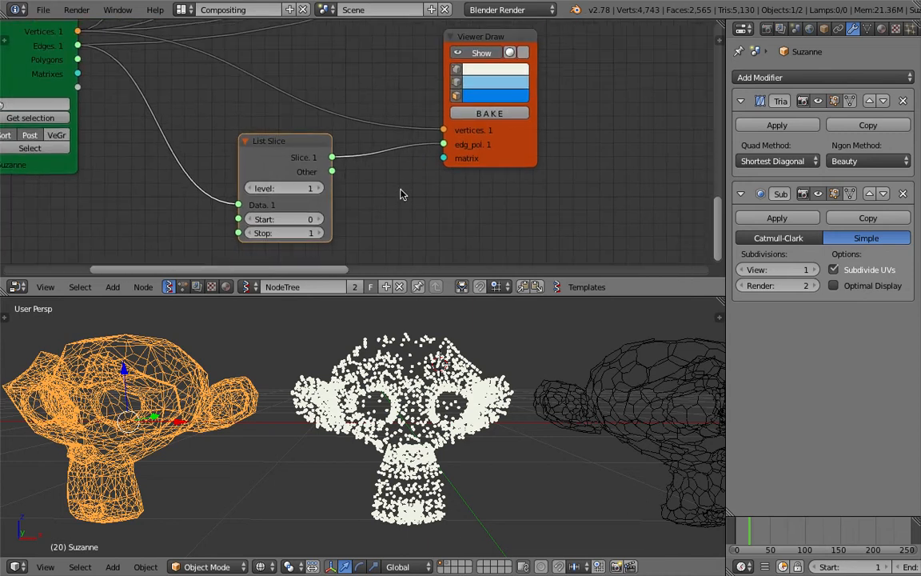
left_click_drag(512, 143, 525, 145)
left_click(317, 188)
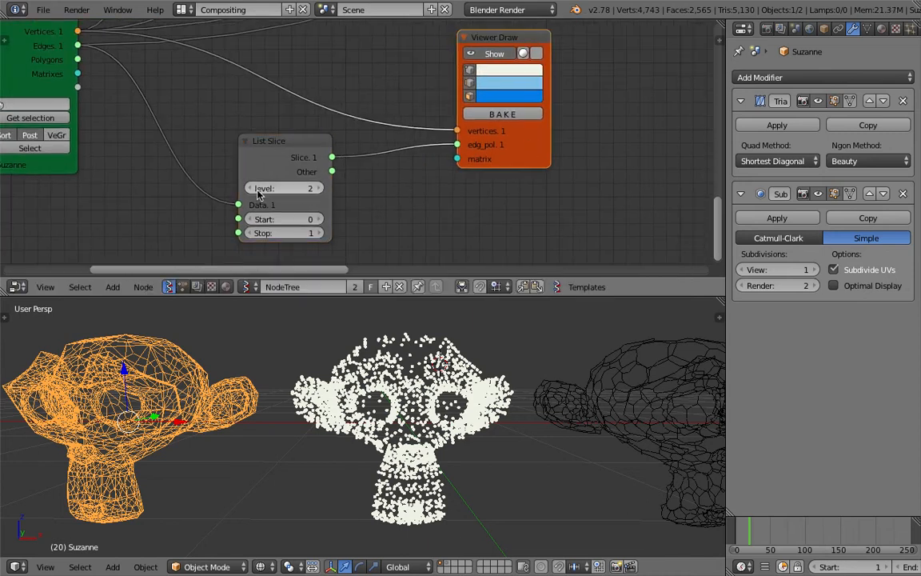
left_click(251, 188)
left_click(318, 232)
left_click(319, 233)
left_click_drag(320, 234, 351, 234)
middle_click_drag(439, 363, 452, 360)
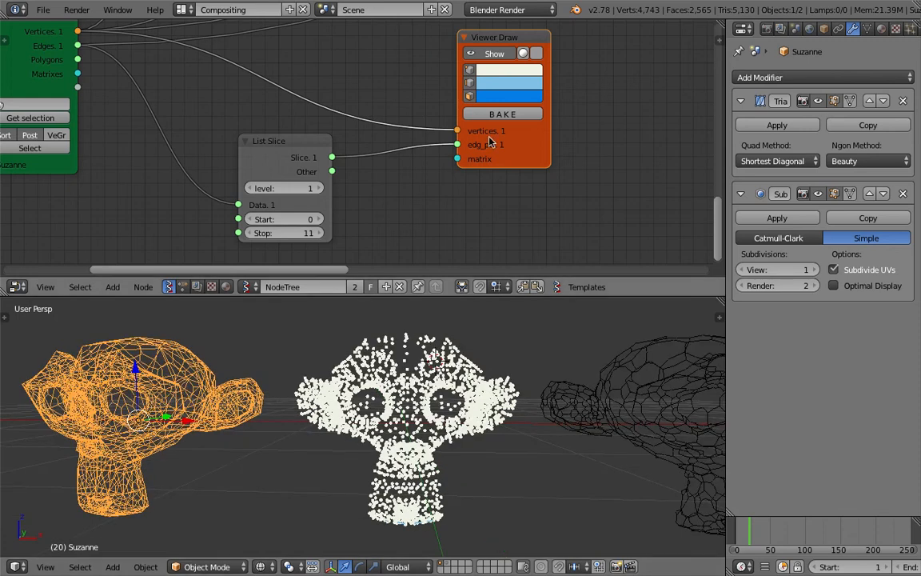
- Raise the List Slice Stop value to 123 and hide the vertices in the Viewer Draw preview
left_click(487, 54)
left_click(487, 55)
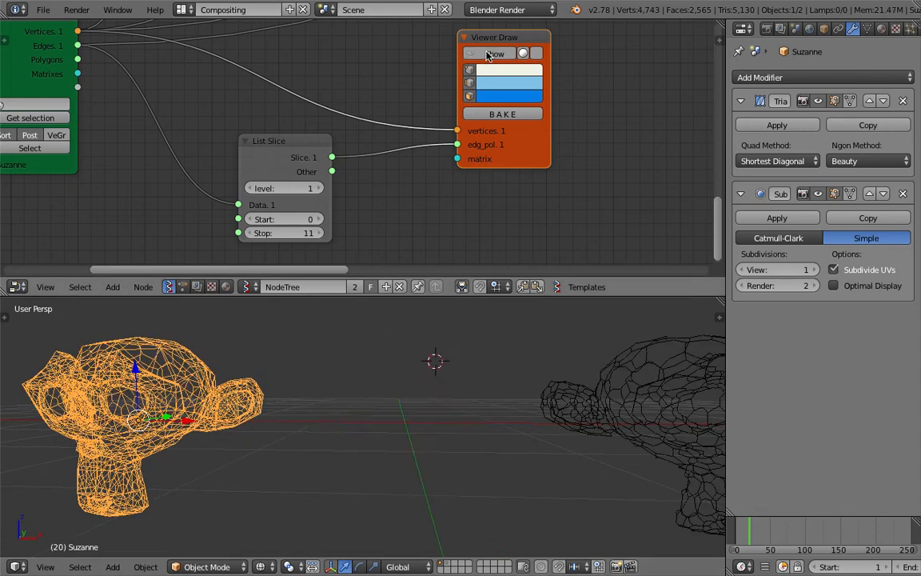
scroll(276, 200, "down", 1)
middle_click_drag(278, 185, 268, 188)
left_click_drag(278, 146, 263, 144)
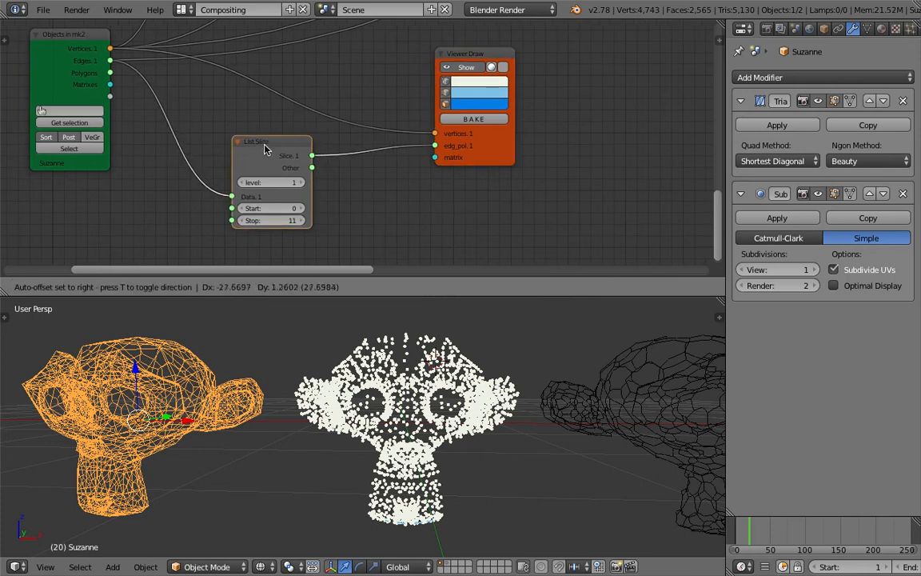
left_click_drag(272, 220, 284, 221)
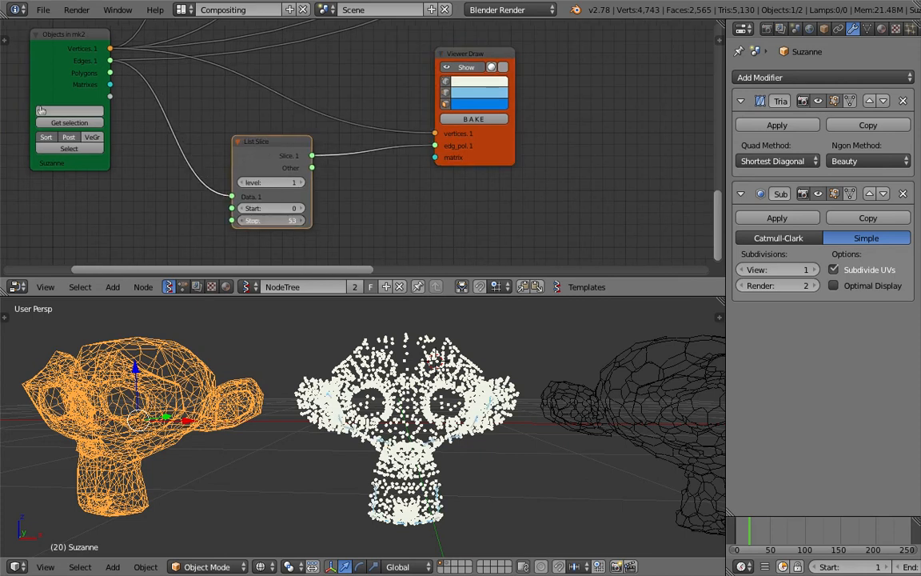
left_click_drag(283, 220, 264, 221)
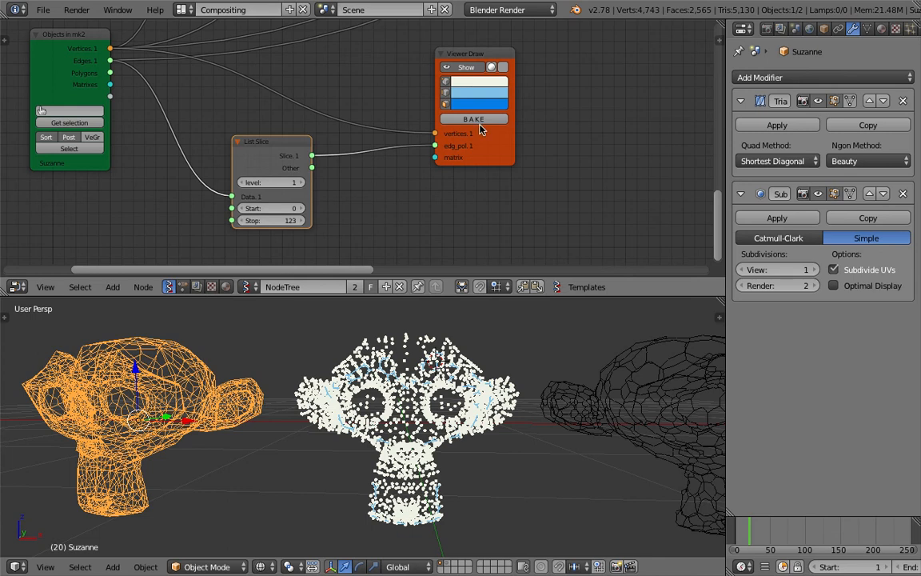
left_click(446, 83)
middle_click_drag(493, 372, 438, 362)
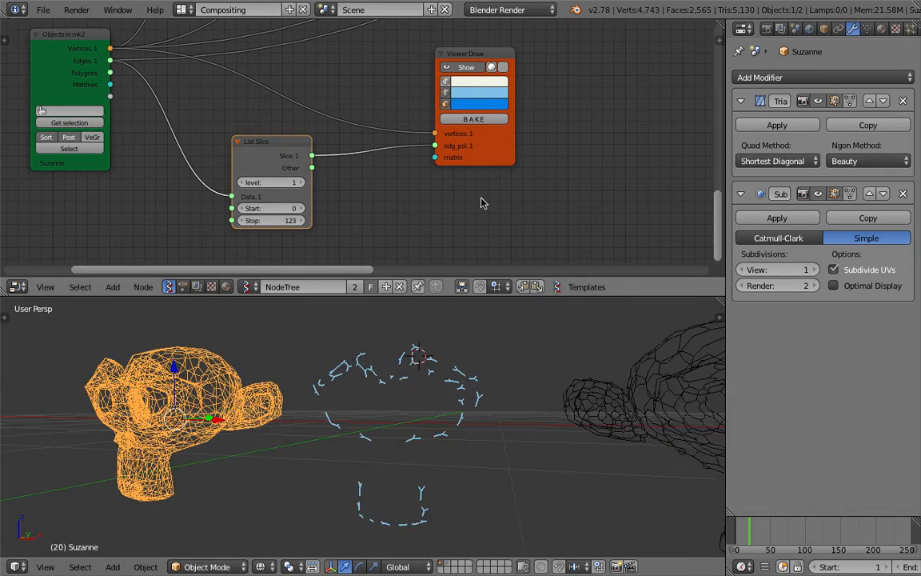
- Change the edge colour of the Viewer Draw preview to pink
left_click(469, 83)
left_click(469, 86)
left_click(481, 94)
left_click_drag(512, 150, 514, 174)
left_click(510, 377)
- Reset the List Slice Stop value to 1 and align the node between the Objects in and Viewer Draw nodes
middle_click_drag(489, 371, 314, 239)
type("1")
key("Return")
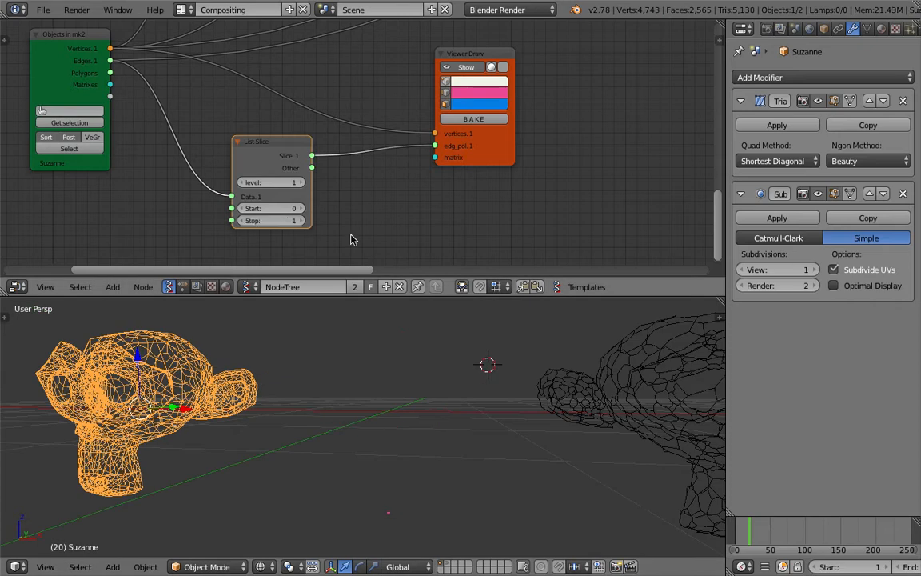
left_click_drag(268, 150, 248, 153)
middle_click_drag(79, 49, 98, 77)
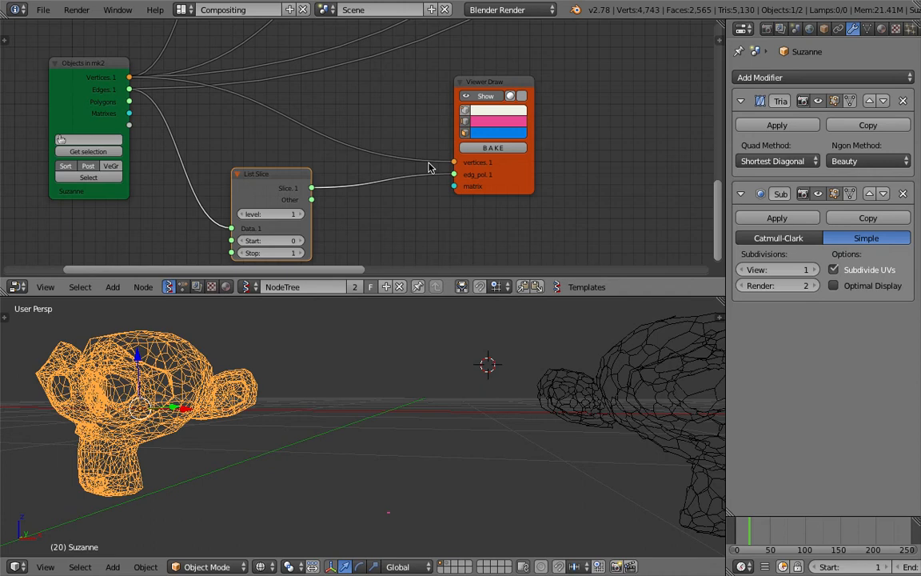
left_click_drag(228, 171, 225, 158)
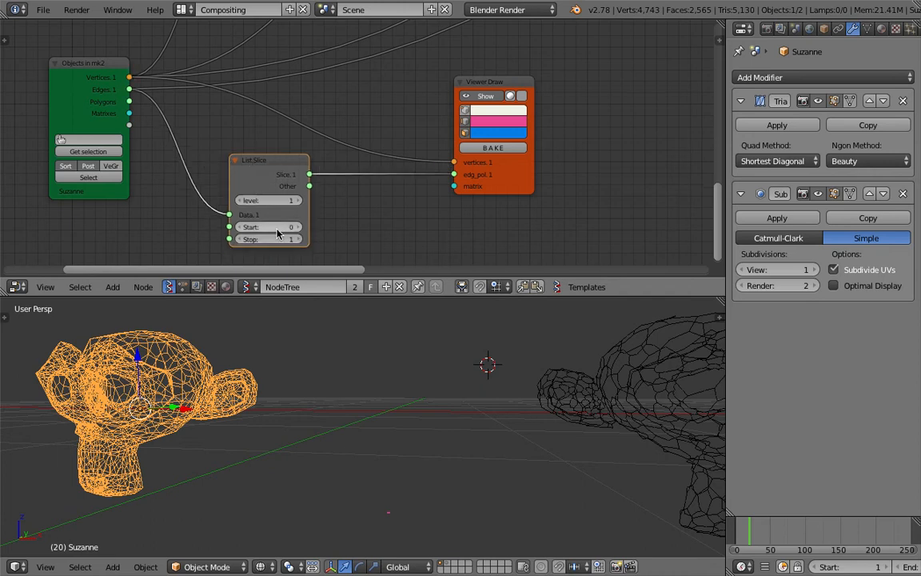
- Zoom in on Suzanne and widen the Properties editor to show its Triangulate and Subsurf modifiers in full
middle_click_drag(352, 332, 372, 372)
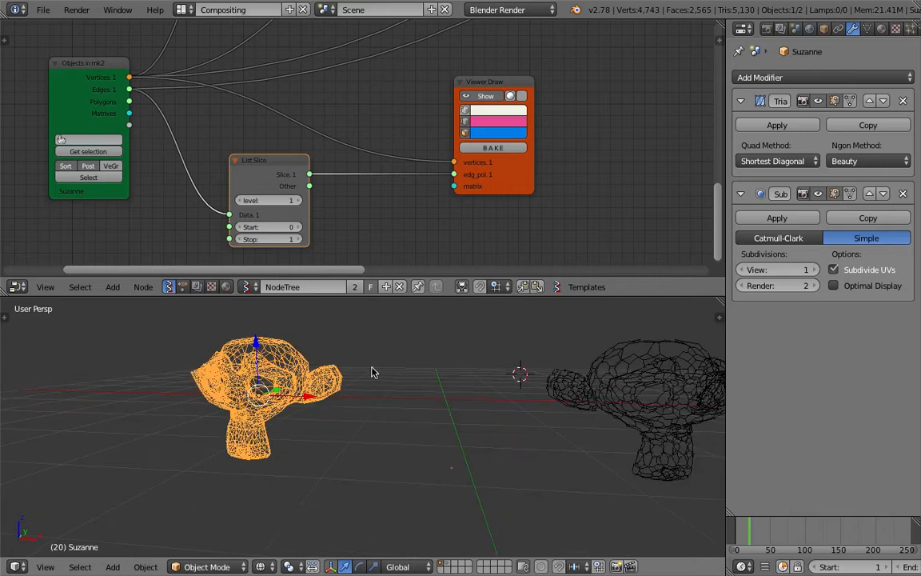
middle_click_drag(319, 388, 312, 314)
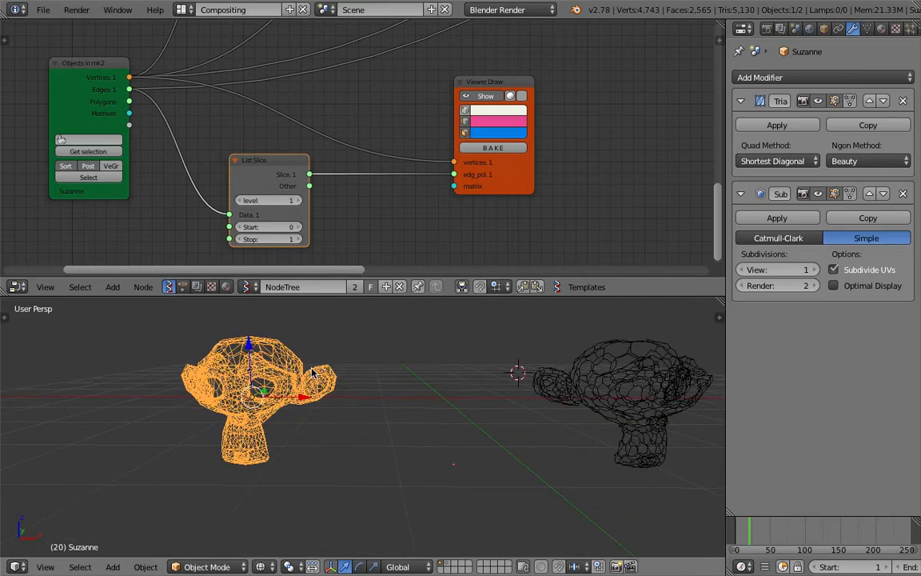
scroll(278, 370, "up", 2)
scroll(279, 370, "up", 2)
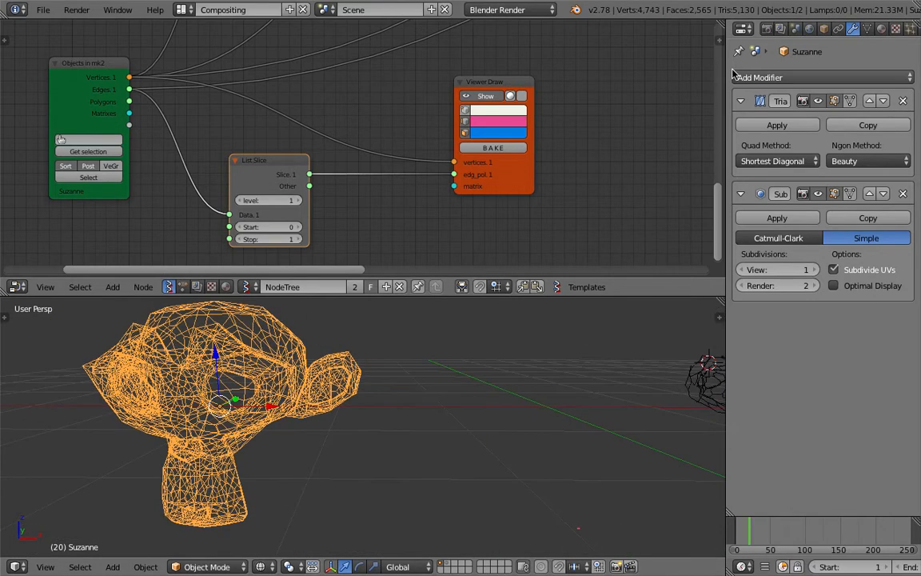
left_click_drag(726, 151, 649, 151)
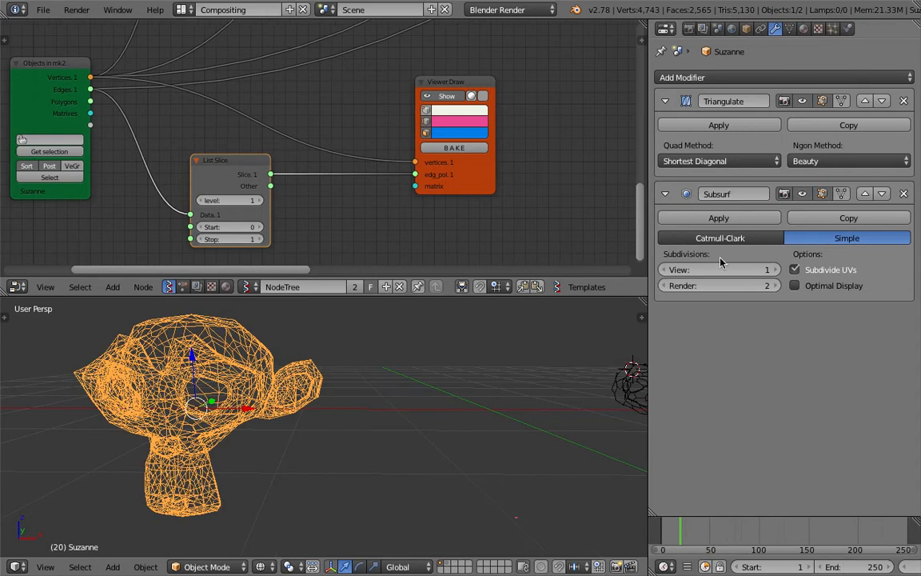
- Duplicate Suzanne, place the copy beside the original and remove the copy's Triangulate and Subsurf modifiers
middle_click_drag(538, 393, 401, 416)
middle_click_drag(278, 229, 285, 208)
scroll(335, 365, "down", 2)
middle_click_drag(320, 381, 346, 387, "shift")
key("shift+d")
left_click(174, 411)
left_click(904, 100)
left_click(904, 101)
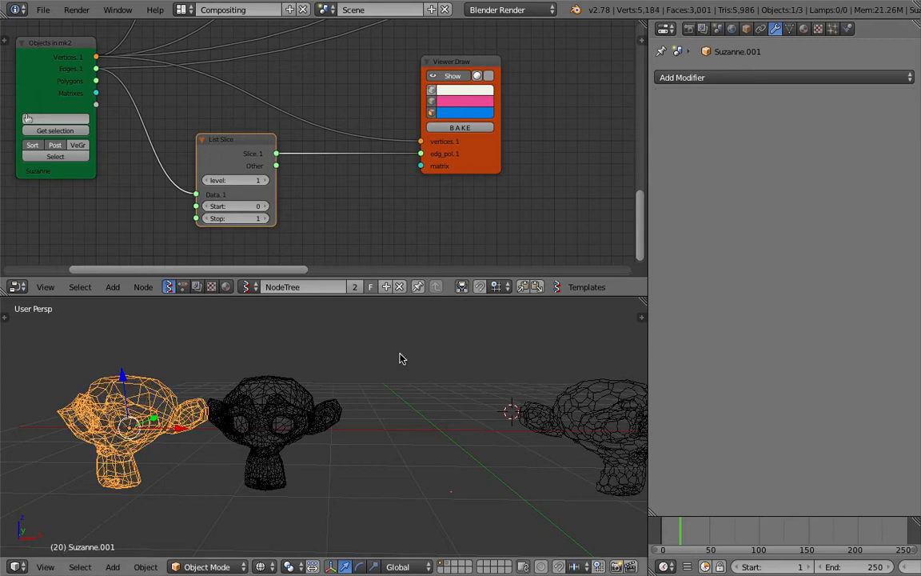
- Compare the unmodified copy's wireframe with the original Suzanne and select the original
scroll(335, 403, "up", 5)
middle_click_drag(312, 409, 328, 419)
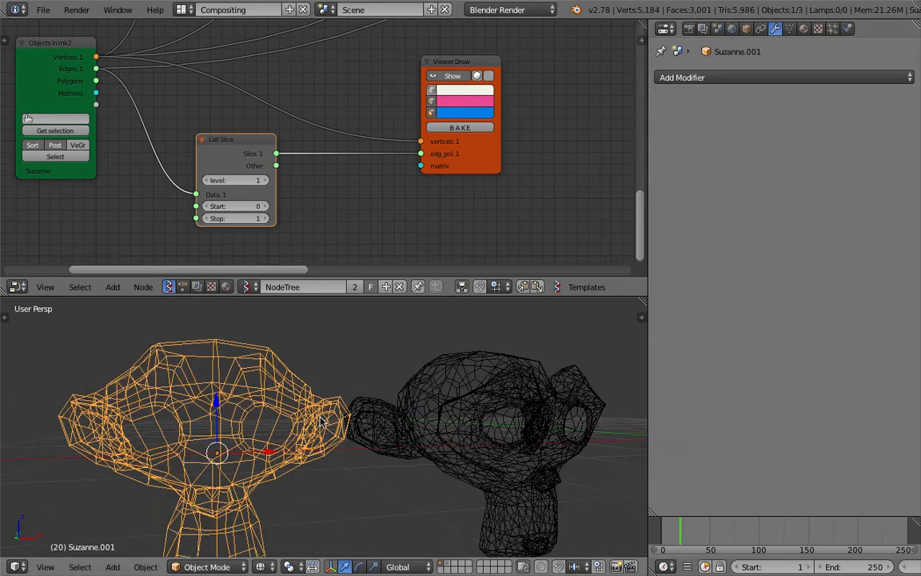
middle_click_drag(240, 393, 236, 411)
middle_click_drag(211, 364, 120, 381, "shift")
right_click(412, 373)
middle_click_drag(412, 372, 364, 334)
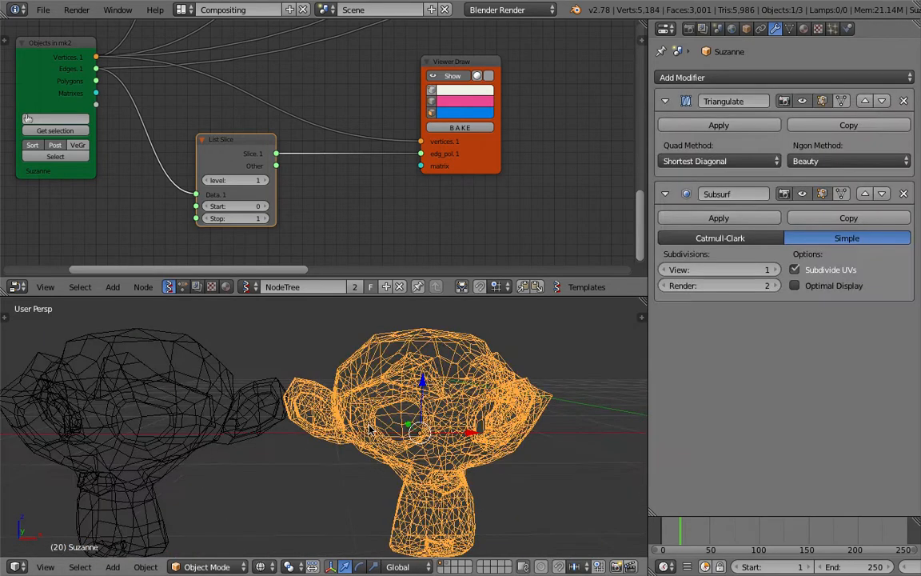
scroll(404, 370, "down", 2)
middle_click_drag(460, 381, 376, 400)
scroll(320, 167, "up", 1)
- Raise the List Slice Stop value gradually while watching the pink edges build up, and settle on 2565
left_click(450, 83)
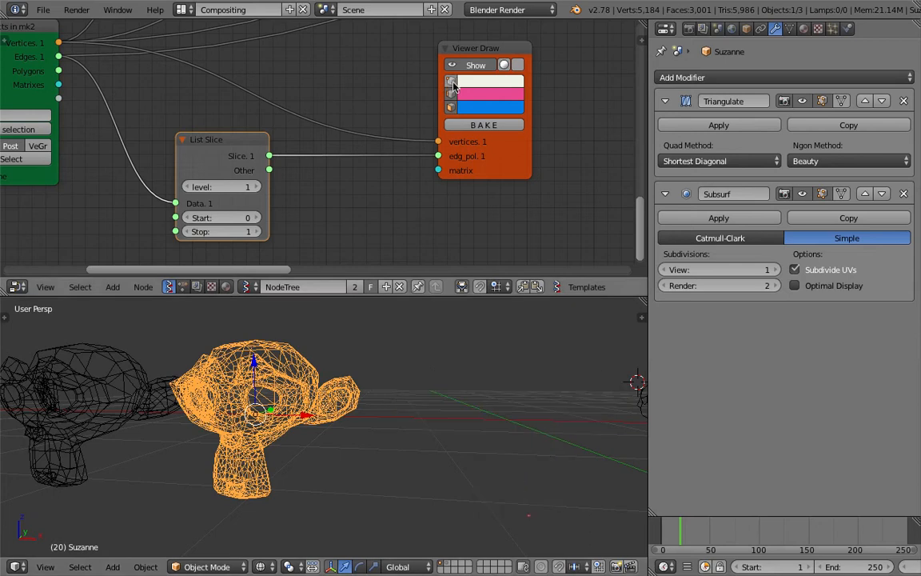
middle_click_drag(387, 143, 328, 119)
left_click_drag(184, 210, 215, 208)
middle_click_drag(308, 351, 260, 343)
left_click_drag(147, 207, 196, 206)
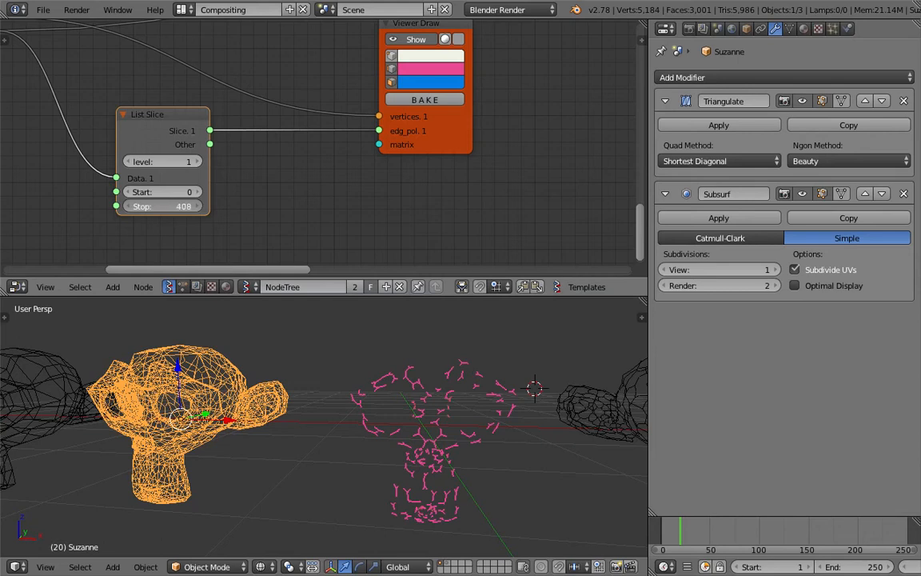
left_click_drag(163, 207, 195, 207)
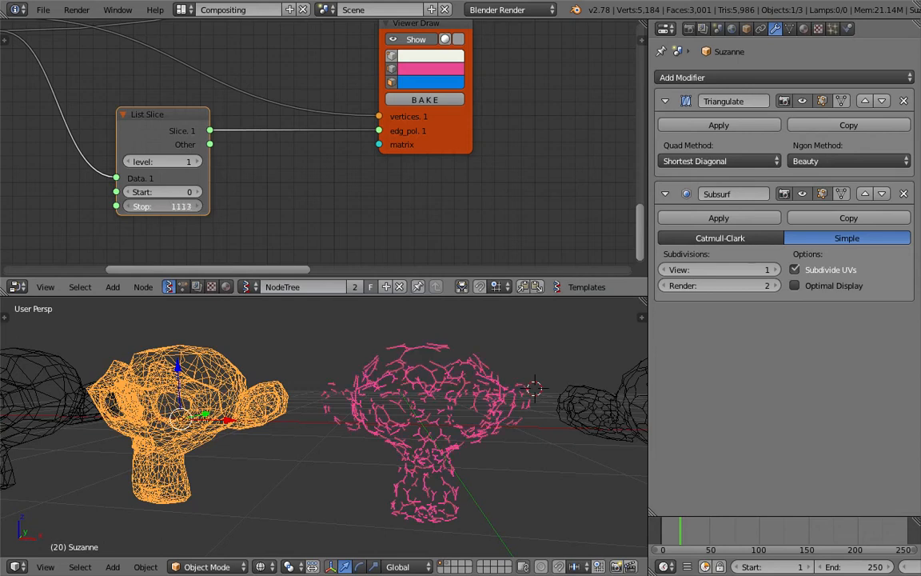
left_click_drag(167, 207, 179, 206)
middle_click_drag(240, 443, 477, 450, "shift")
scroll(400, 411, "up", 1)
middle_click_drag(363, 372, 231, 396, "shift")
left_click_drag(176, 206, 198, 207)
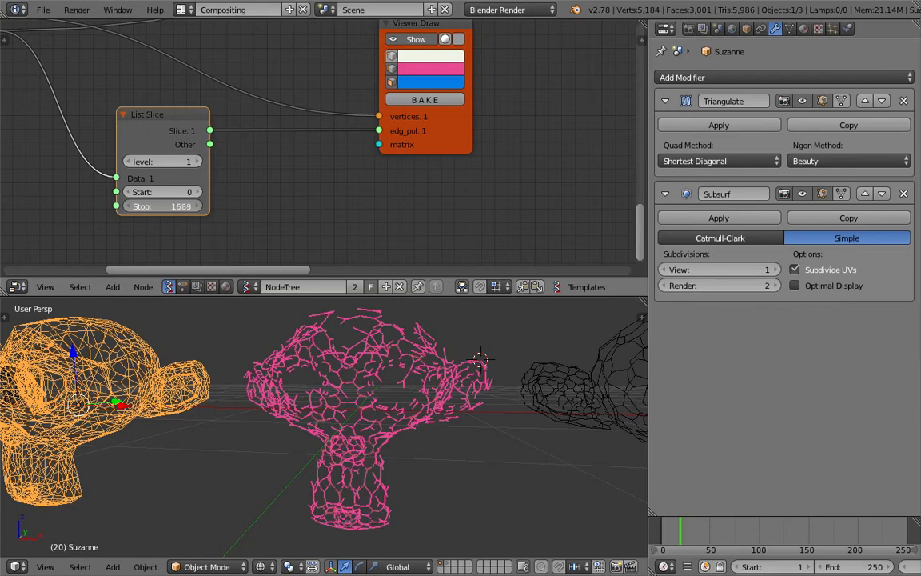
left_click_drag(181, 206, 196, 206)
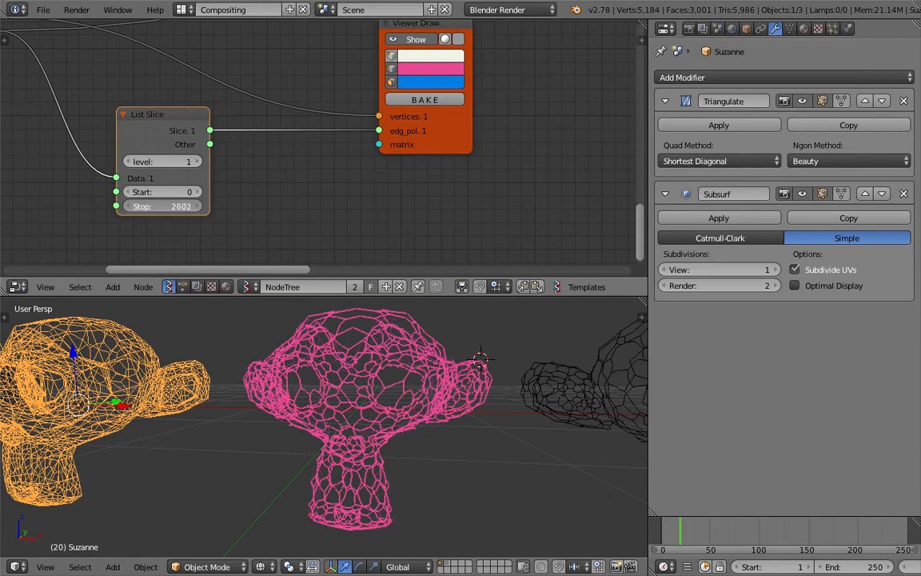
middle_click_drag(356, 328, 380, 350)
scroll(379, 370, "up", 3)
left_click_drag(180, 206, 183, 206)
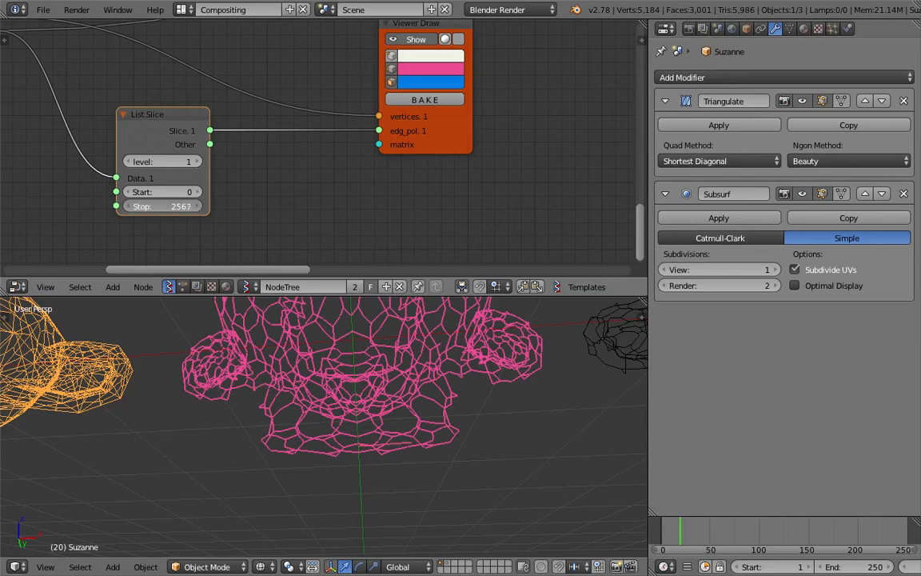
- Select the earlier baked mesh for comparison with the pink preview and move the Viewer Draw node farther from List Slice
middle_click_drag(443, 487, 527, 409)
right_click(470, 392)
middle_click_drag(470, 393, 510, 377)
scroll(344, 404, "up", 2)
middle_click_drag(334, 240, 321, 238)
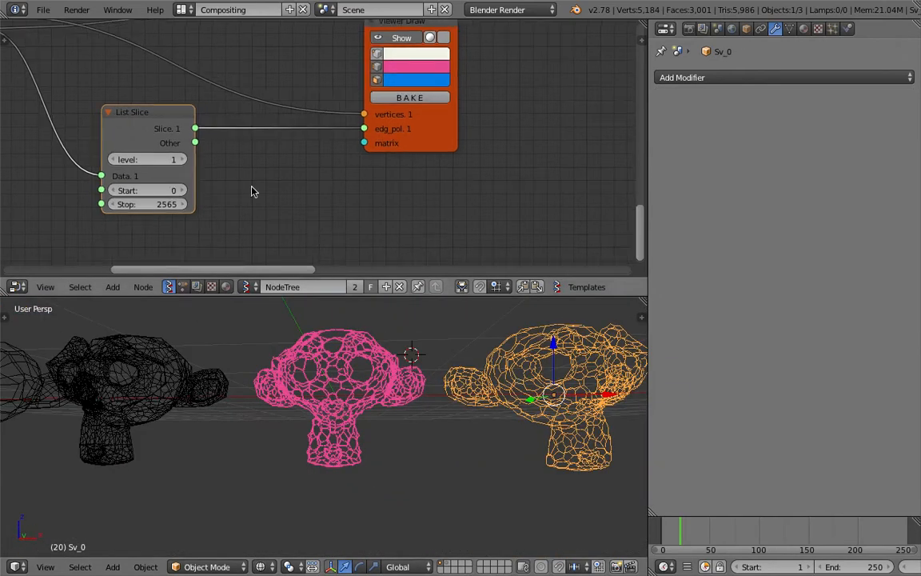
middle_click_drag(253, 187, 176, 219)
scroll(371, 178, "down", 2)
left_click_drag(365, 168, 522, 138)
key("space")
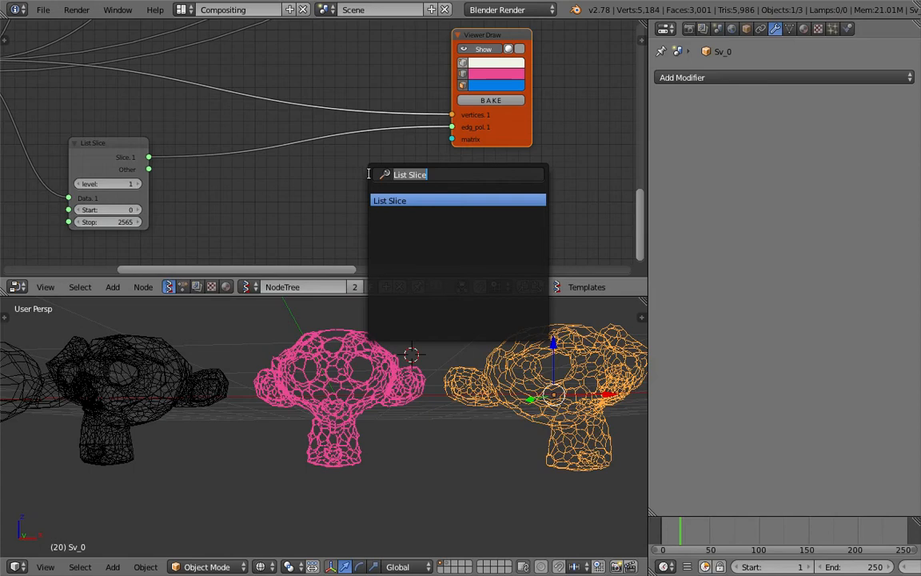
- Bake the sliced edges from the Viewer Draw and move the new mesh below the row of heads
left_click(490, 100)
scroll(349, 405, "down", 2)
key("g")
left_click(404, 501)
middle_click_drag(404, 500, 358, 448, "shift")
scroll(358, 432, "up", 4)
- Enter Edit Mode on the newly baked mesh, switch to edge selection and move four edges to test their connections
key("Tab")
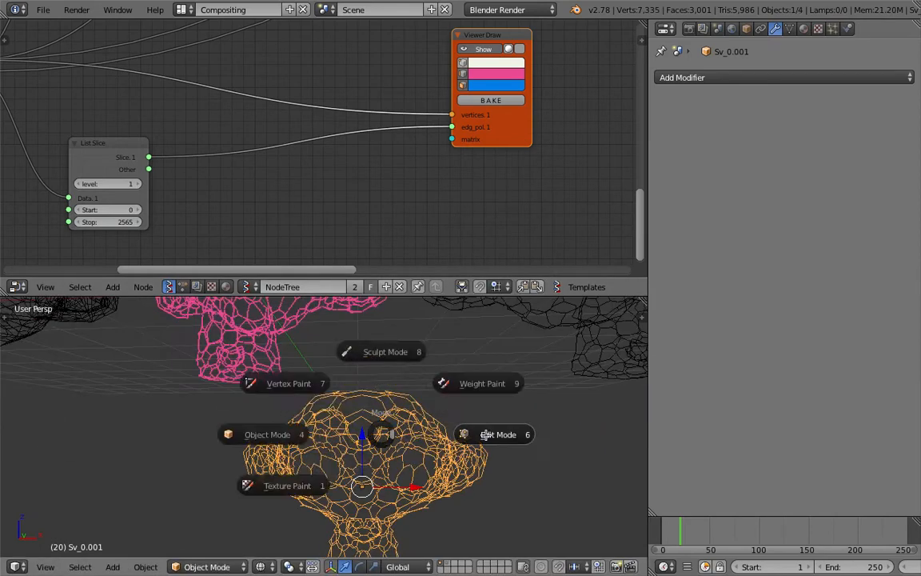
left_click(486, 434)
middle_click_drag(486, 434, 367, 404, "shift")
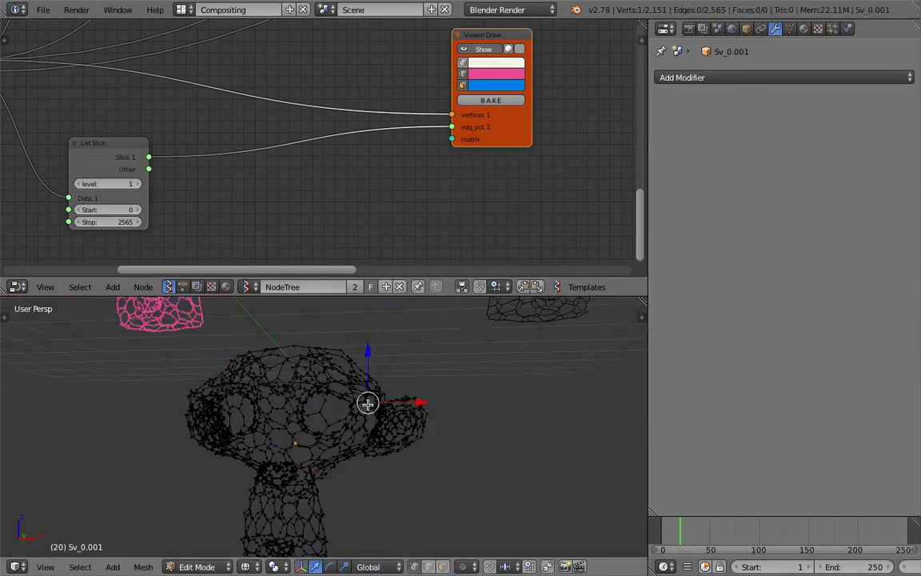
left_click(429, 566)
right_click(352, 385)
key("g")
left_click(397, 339)
right_click(369, 391)
key("g")
left_click(414, 363)
right_click(380, 404)
key("g")
left_click(438, 389)
right_click(343, 415)
key("g")
left_click(368, 354)
middle_click_drag(368, 355, 357, 368)
- Return the test mesh to Object Mode and delete it
key("Tab")
left_click(294, 370)
key("Tab")
left_click(235, 374)
key("x")
left_click(239, 349)
- Bake the sliced edges again and move the new mesh above the pink preview
scroll(290, 385, "down", 4)
scroll(334, 445, "up", 3)
middle_click_drag(290, 384, 356, 422, "shift")
left_click(486, 101)
scroll(329, 404, "down", 3)
right_click(326, 408)
key("g")
left_click(323, 309)
middle_click_drag(323, 345, 326, 395, "shift")
middle_click_drag(342, 389, 329, 386)
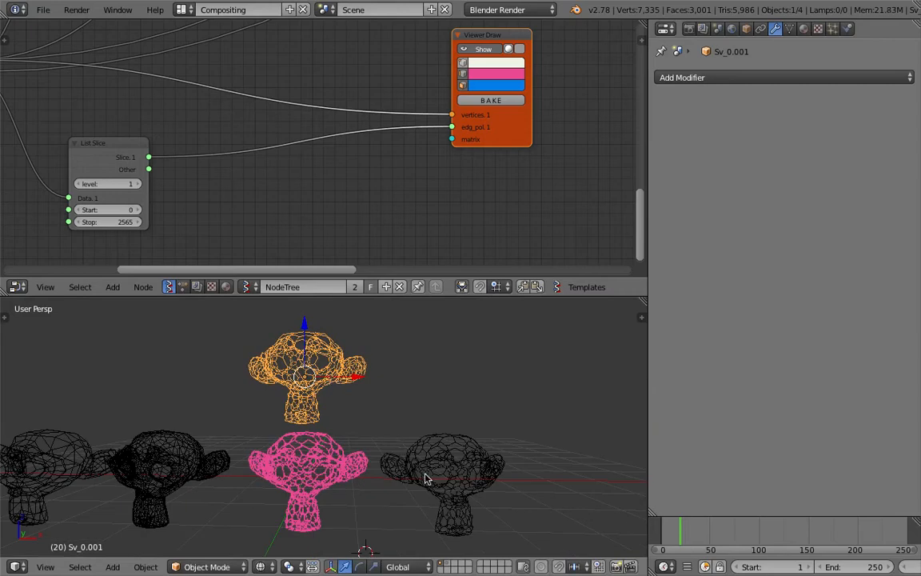
- Compare the baked heads by selecting each, and frame the one above the pink preview
right_click(426, 478)
middle_click_drag(392, 412, 373, 409)
middle_click_drag(467, 456, 445, 441, "shift")
middle_click_drag(446, 442, 409, 442)
key("ctrl+z")
right_click(411, 441)
right_click(339, 364)
right_click(377, 436)
right_click(307, 352)
key("KP_Decimal")
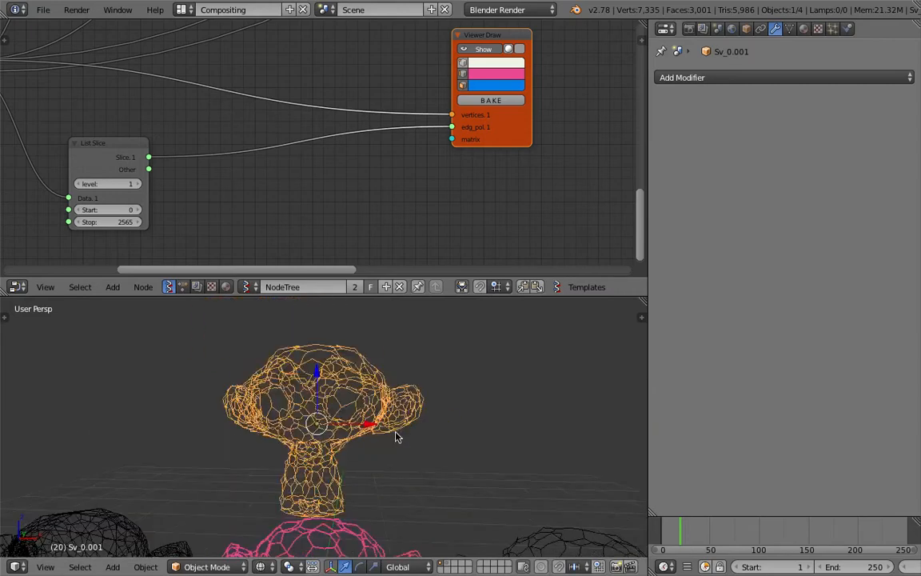
scroll(398, 437, "up", 2)
- Convert the selected baked head from a mesh to a curve with the Convert To command
key("space")
type("convert")
key("Return")
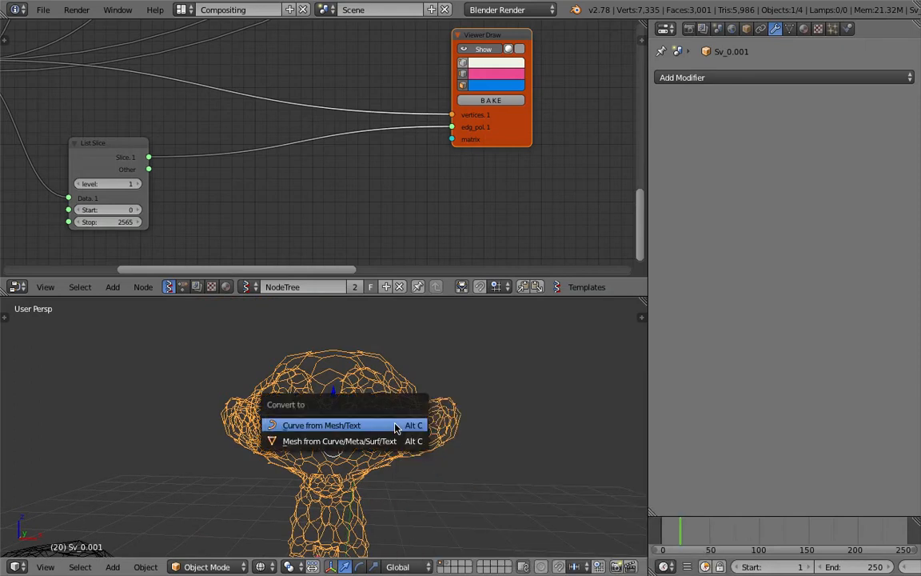
left_click(396, 425)
- Give the curve head thickness with an extrude of 0.014 and a bevel depth of 0.019
scroll(512, 336, "up", 1)
left_click(789, 29)
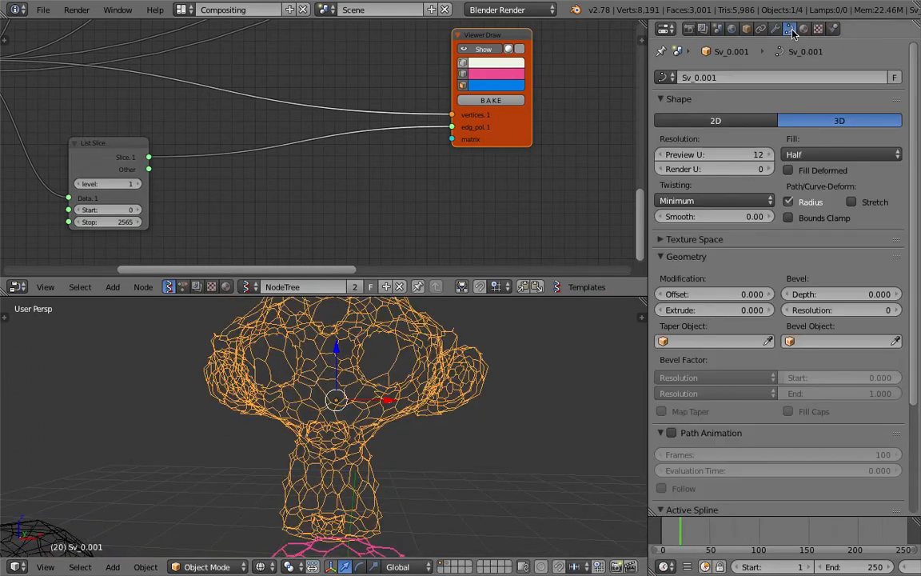
left_click_drag(712, 310, 835, 296)
middle_click_drag(530, 415, 621, 350)
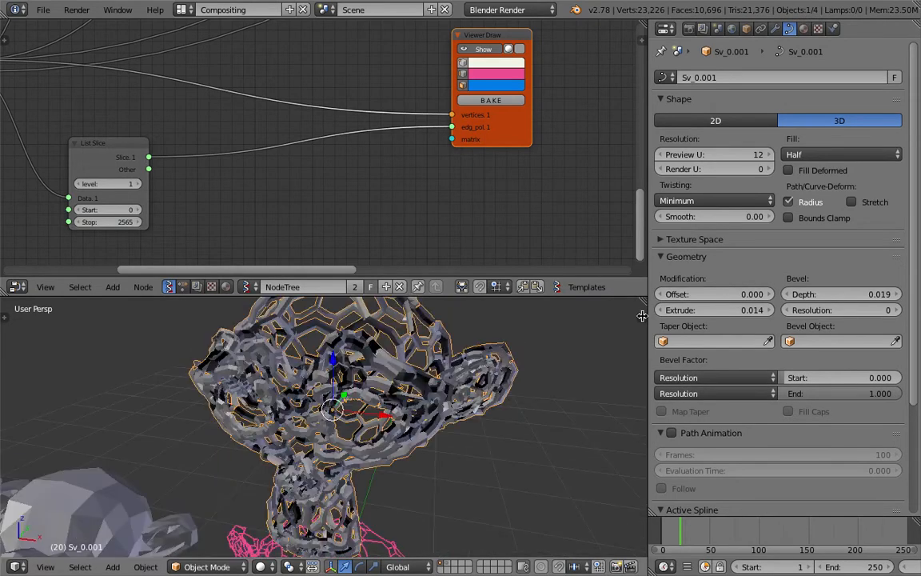
- Delete the bevelled curve head above the pink preview
left_click(641, 315)
middle_click_drag(360, 376, 335, 359)
scroll(614, 471, "down", 7)
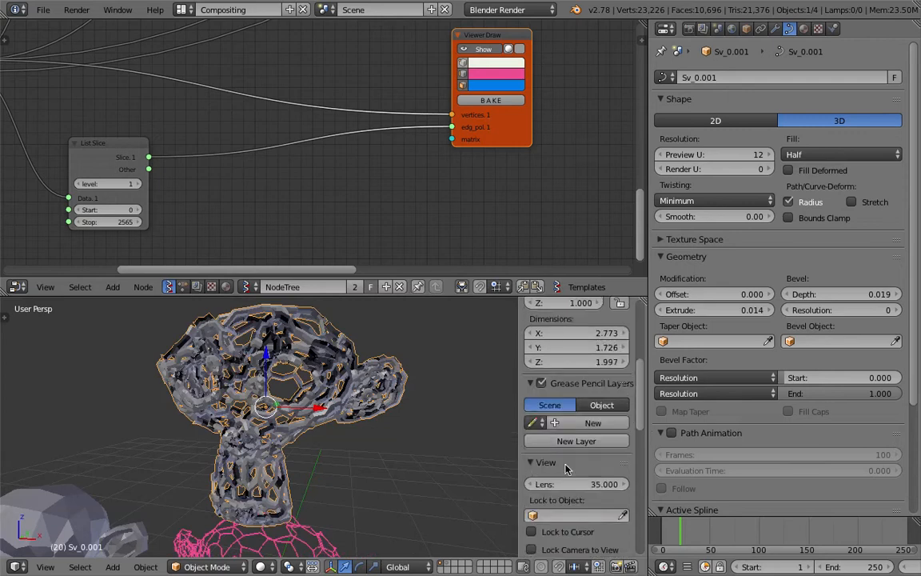
scroll(565, 467, "down", 6)
key("Delete")
middle_click_drag(359, 375, 358, 398)
key("n")
- Enter Edit Mode on the remaining baked head, select its whole mesh and run Fill Holes
right_click(304, 362)
key("Tab")
key("a")
key("a")
key("space")
type("fiull")
key("BackSpace")
key("BackSpace")
key("BackSpace")
key("BackSpace")
key("BackSpace")
type("fill ho")
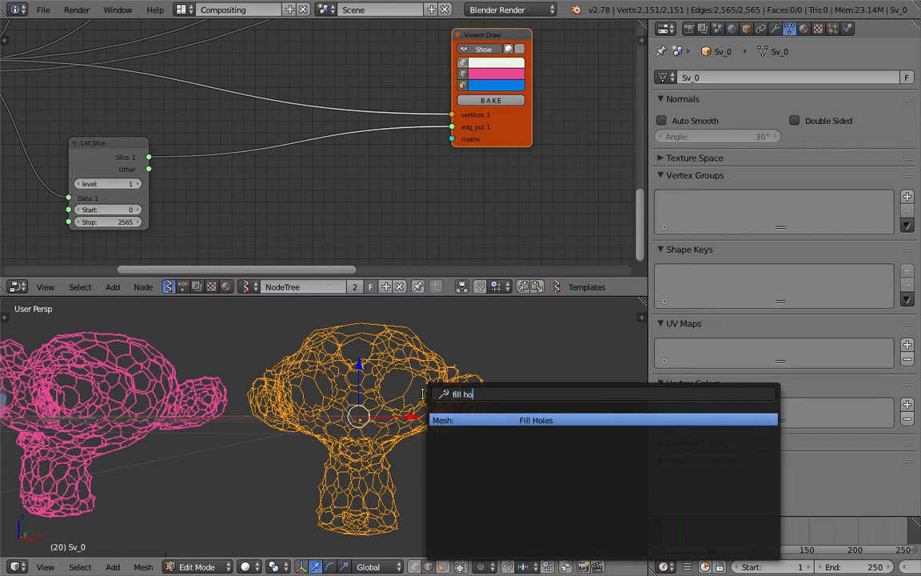
key("Return")
- Raise the Fill Holes sides limit so the larger openings close, and return the head to Object Mode in solid shading
left_click(4, 318)
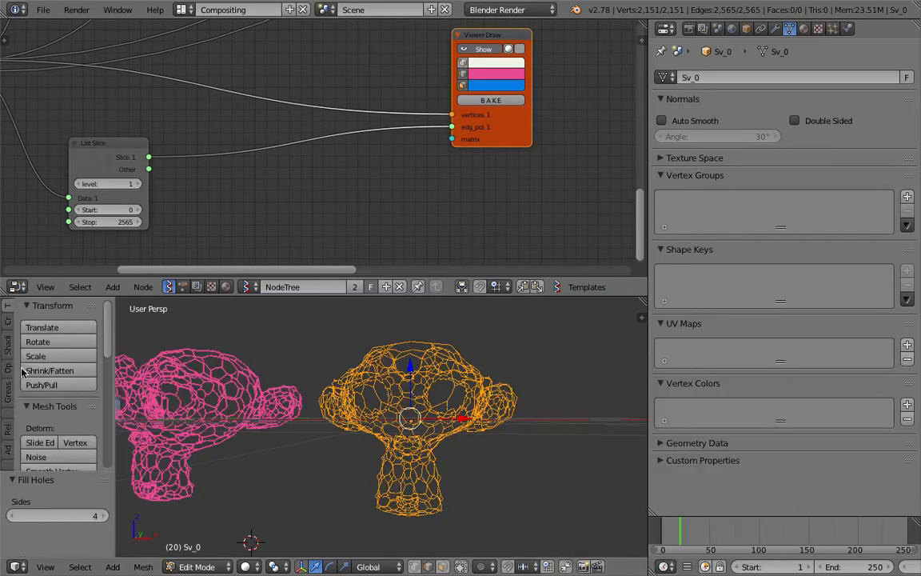
left_click_drag(58, 516, 137, 516)
mouse_move(355, 438)
middle_mouse_down()
mouse_move(320, 447)
mouse_move(481, 390)
mouse_move(469, 425)
mouse_move(448, 444)
mouse_move(310, 394)
mouse_move(396, 418)
mouse_move(565, 423)
mouse_move(496, 447)
mouse_move(425, 454)
mouse_move(497, 351)
mouse_move(539, 450)
mouse_move(501, 442)
mouse_move(522, 338)
mouse_move(380, 355)
mouse_move(431, 376)
mouse_move(448, 399)
mouse_move(493, 309)
mouse_move(359, 312)
mouse_move(226, 378)
mouse_move(395, 428)
mouse_move(345, 424)
middle_mouse_up()
key("Tab")
left_click(249, 453)
scroll(480, 392, "up", 4)
key("z")
key("z")
key("z")
key("z")
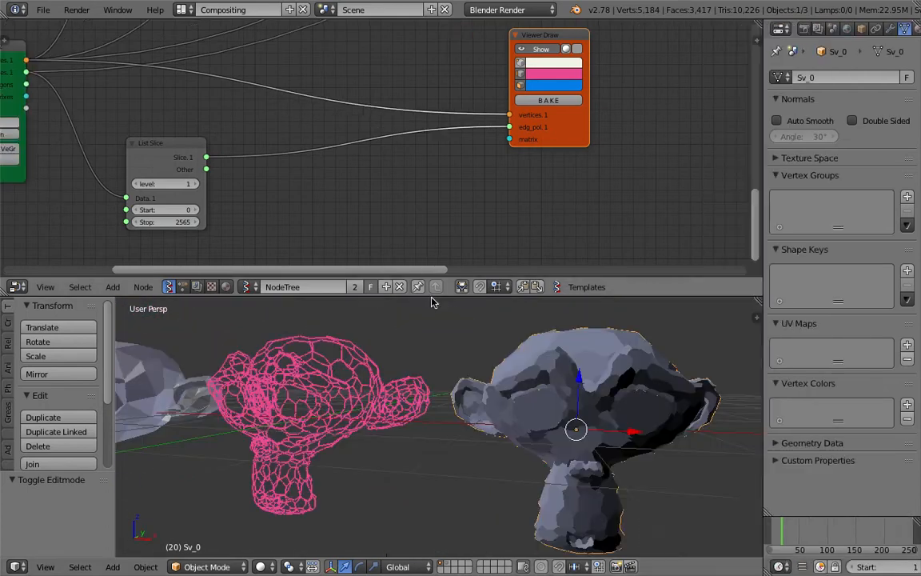
- Enable Matcap shading in the 3D view and choose the rainbow-coloured normals matcap
scroll(386, 403, "down", 1)
middle_click_drag(368, 384, 581, 389)
scroll(477, 376, "down", 3)
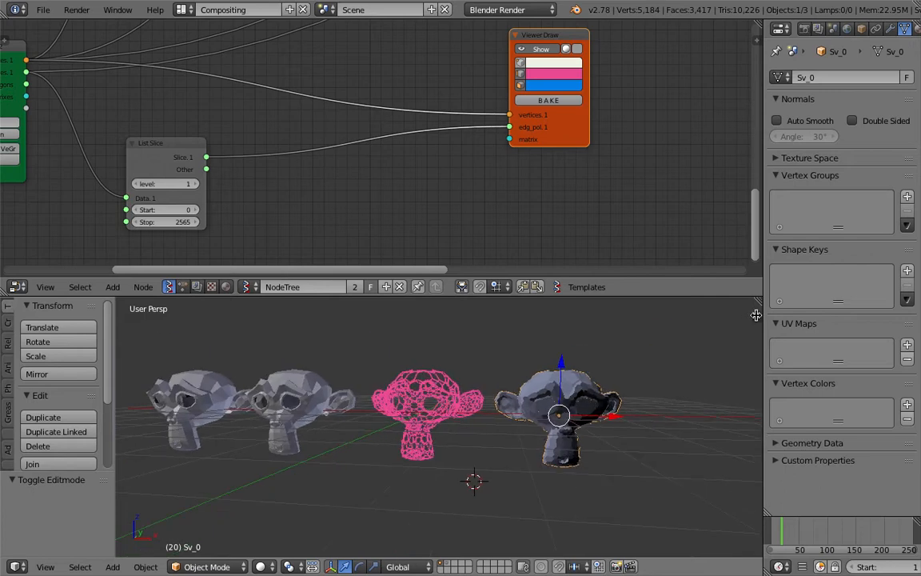
key("n")
scroll(631, 402, "down", 5)
left_click(646, 428)
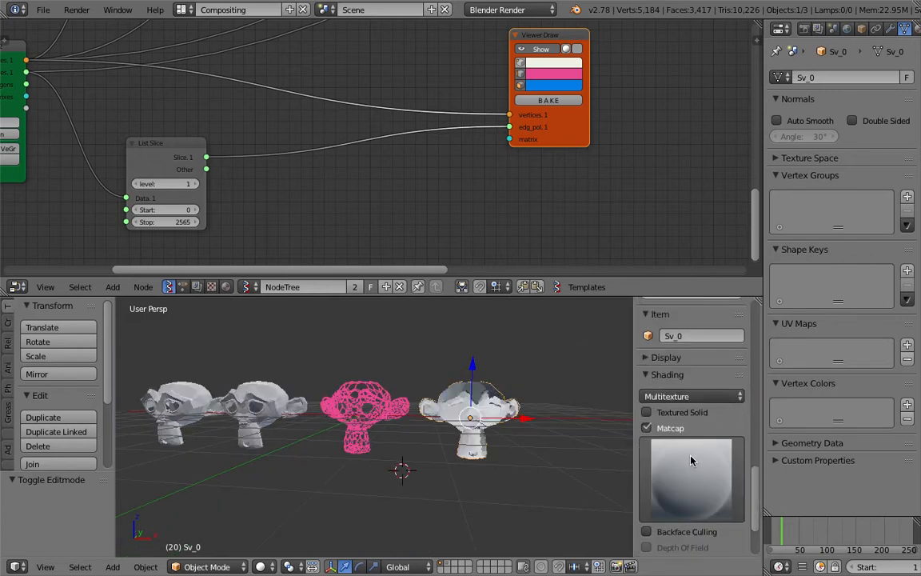
left_click(691, 460)
left_click(621, 396)
scroll(537, 389, "up", 2)
middle_click_drag(538, 389, 448, 423)
- Turn Matcap shading off and enlarge the 3D viewport by shrinking the node editor
left_click(646, 428)
left_click_drag(631, 396, 755, 400)
scroll(544, 384, "down", 2)
middle_click_drag(531, 380, 597, 368)
left_click_drag(590, 296, 589, 239)
scroll(598, 319, "up", 3)
- Try the Ambient Occlusion option and turn Matcap shading back on
left_click(758, 262)
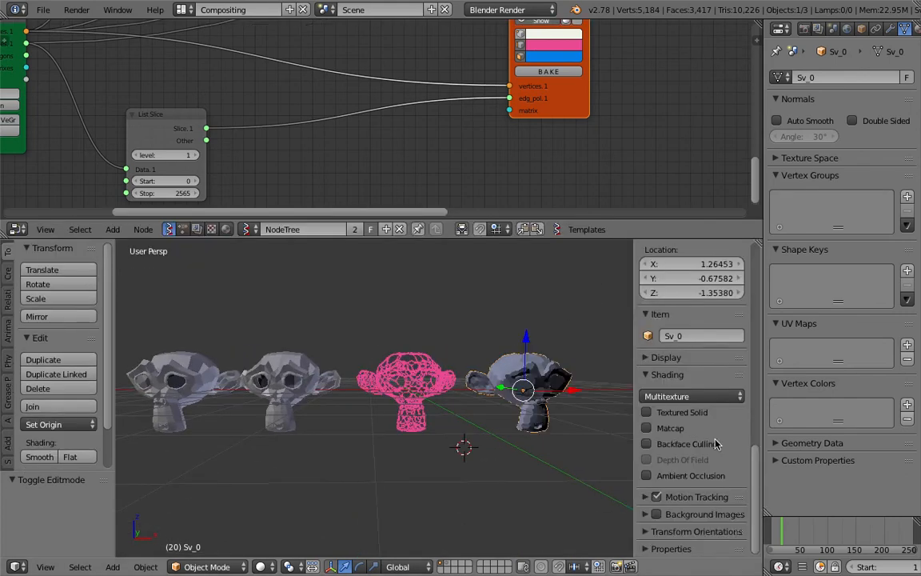
left_click(679, 477)
left_click(680, 476)
left_click(680, 476)
left_click(675, 428)
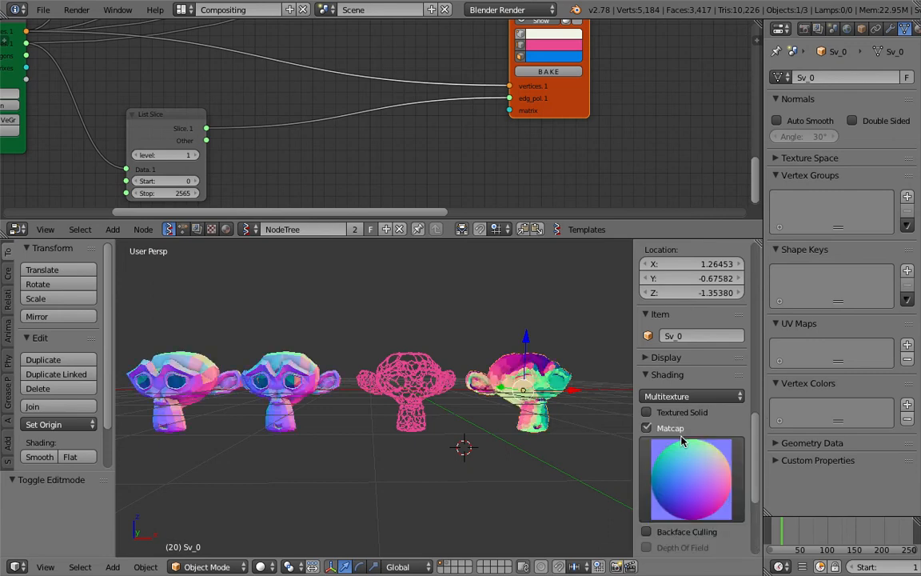
middle_click_drag(626, 406, 592, 406)
left_click_drag(632, 365, 752, 362)
middle_click_drag(633, 361, 588, 342)
- Set the 3D view to Only Render to hide the grid and helper overlays
left_click(767, 253)
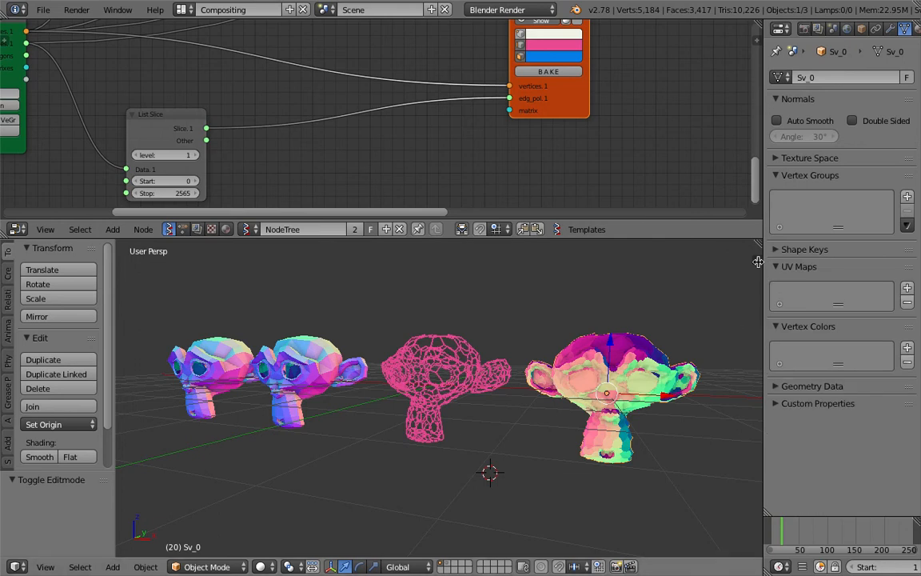
left_click(756, 260)
left_click(660, 357)
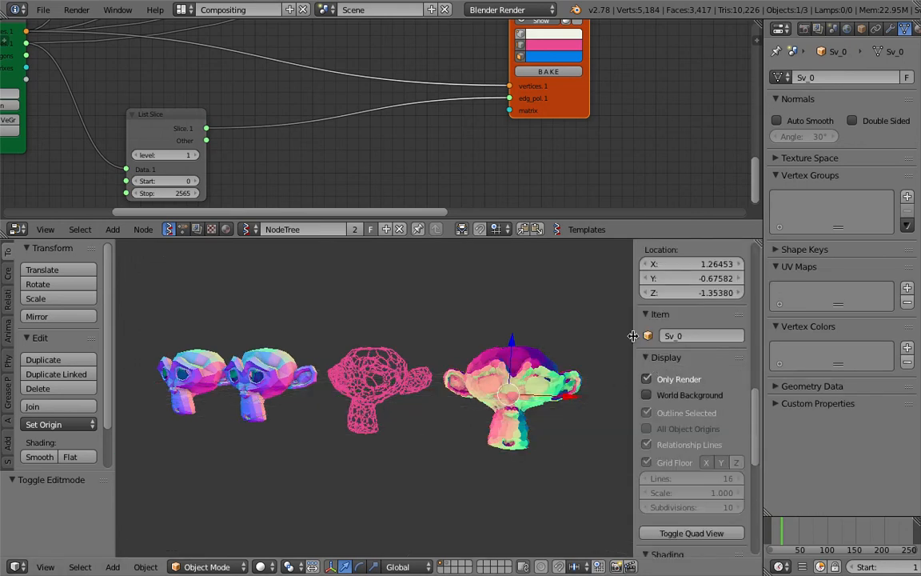
left_click_drag(637, 335, 745, 337)
- Change the Viewer Draw node's edge colour from pink to a pale off-white
left_click(541, 48)
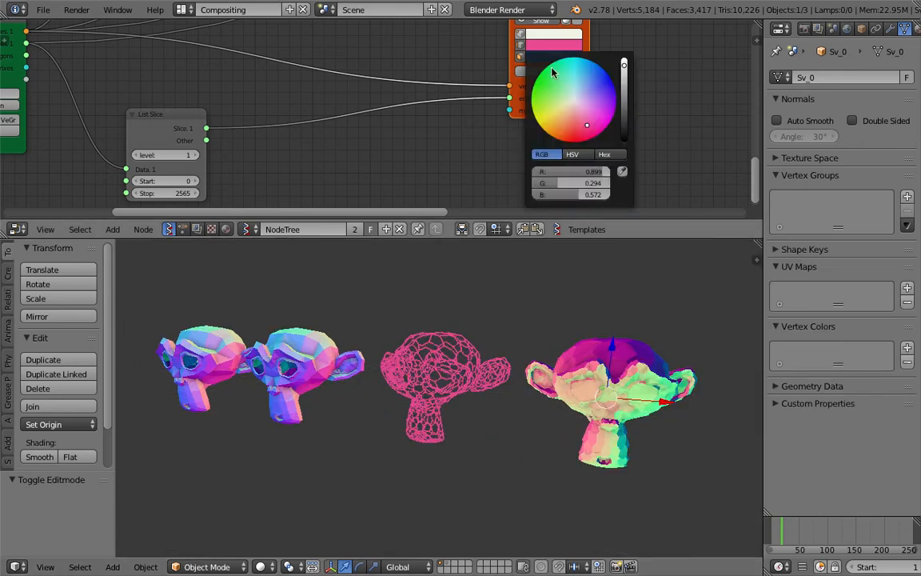
left_click_drag(573, 99, 572, 95)
scroll(530, 319, "up", 4)
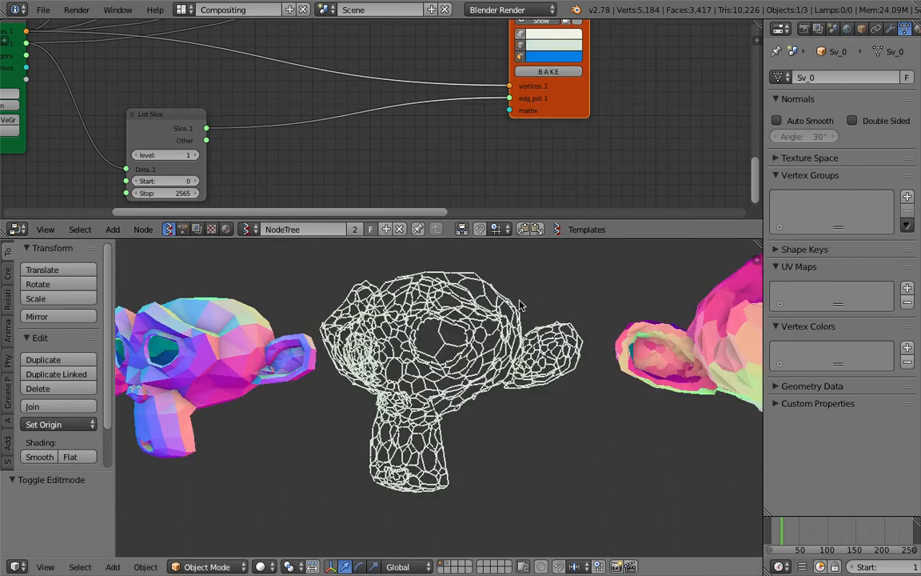
scroll(528, 330, "down", 6)
scroll(528, 330, "up", 3)
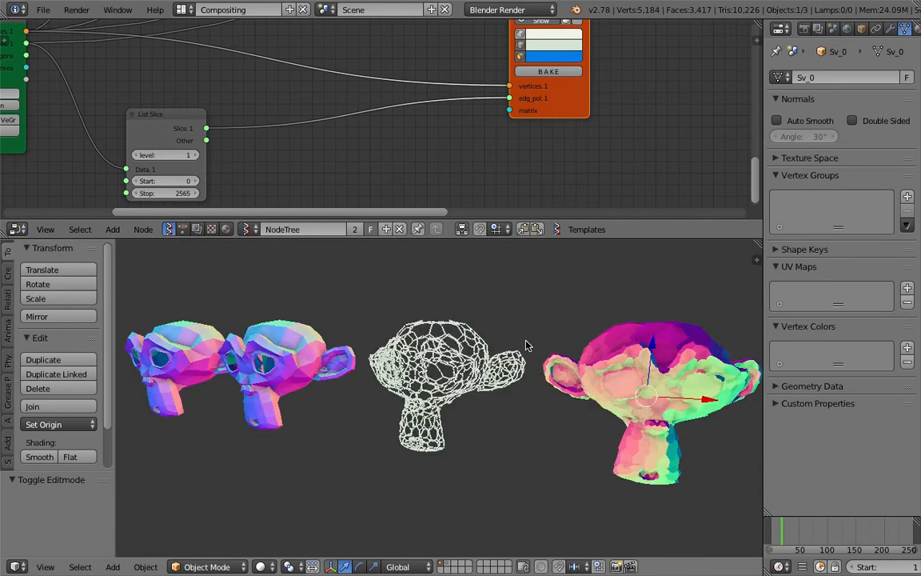
scroll(524, 343, "down", 1)
- Hide the tool shelf, deselect all objects and give the 3D viewport more height
left_click_drag(113, 285, 102, 312)
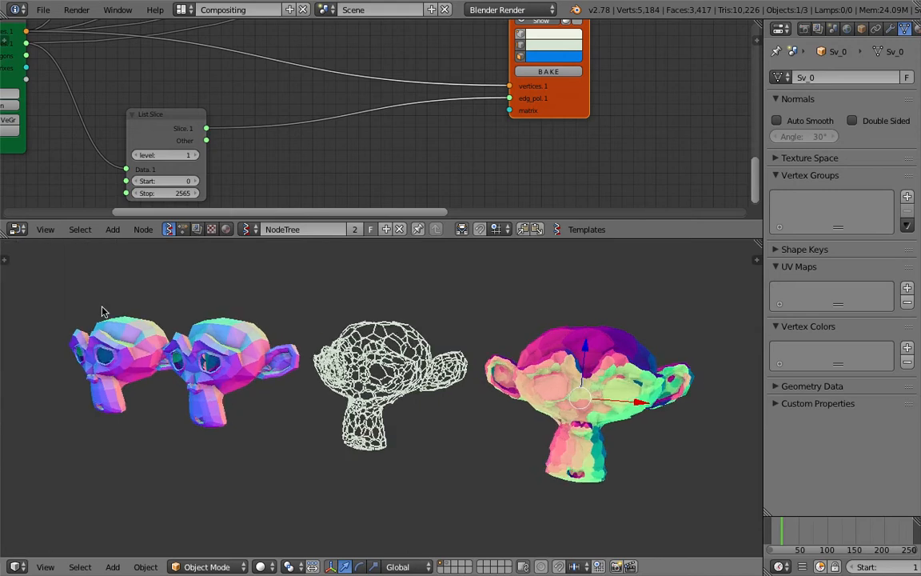
scroll(301, 325, "down", 2)
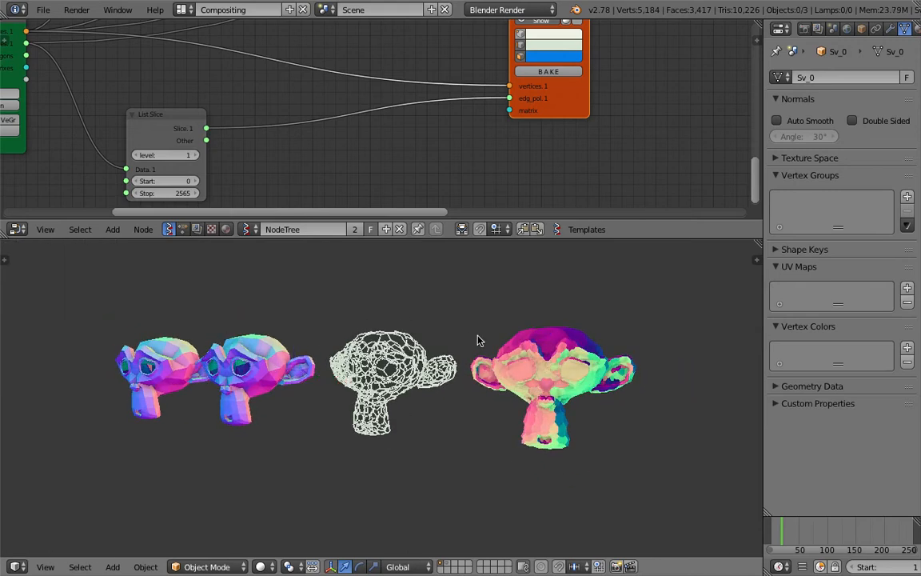
scroll(478, 341, "up", 1)
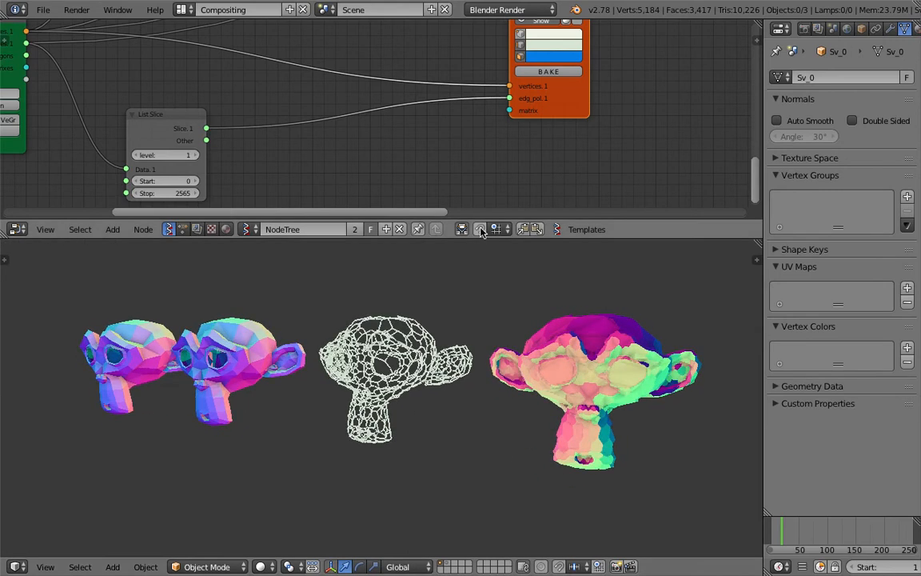
left_click_drag(480, 222, 493, 174)
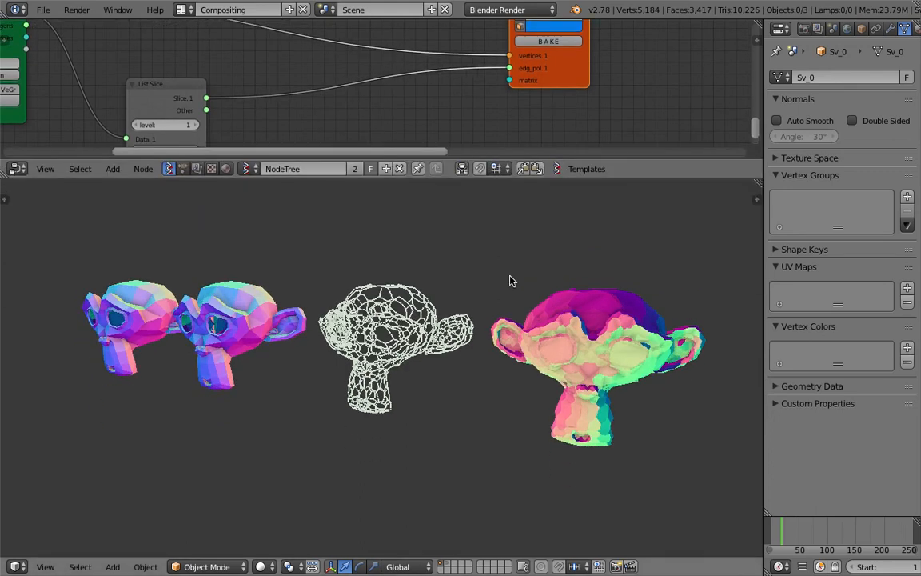
- Duplicate the filled head and move the copy along the X axis beside the original
middle_click_drag(515, 315, 396, 299)
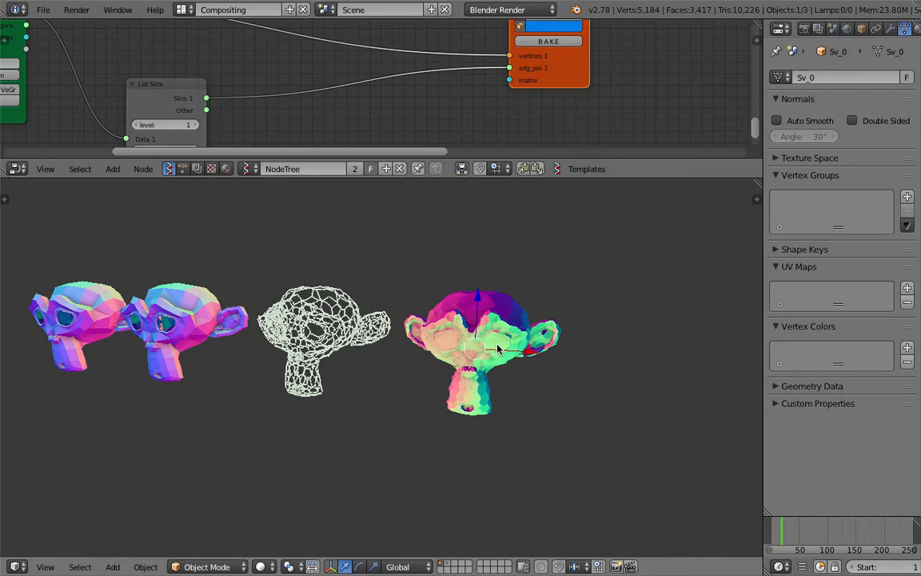
right_click(499, 349)
key("shift+d")
key("x")
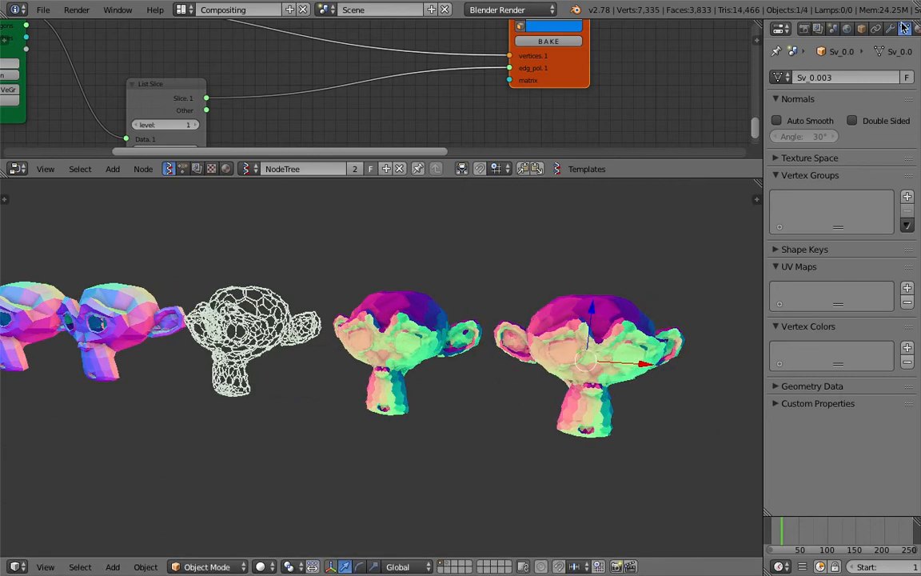
- Add a Wireframe modifier to the copied head with thickness 0.0491 and Even Thickness off, and deselect all objects
left_click(889, 28)
left_click(847, 77)
left_click(664, 349)
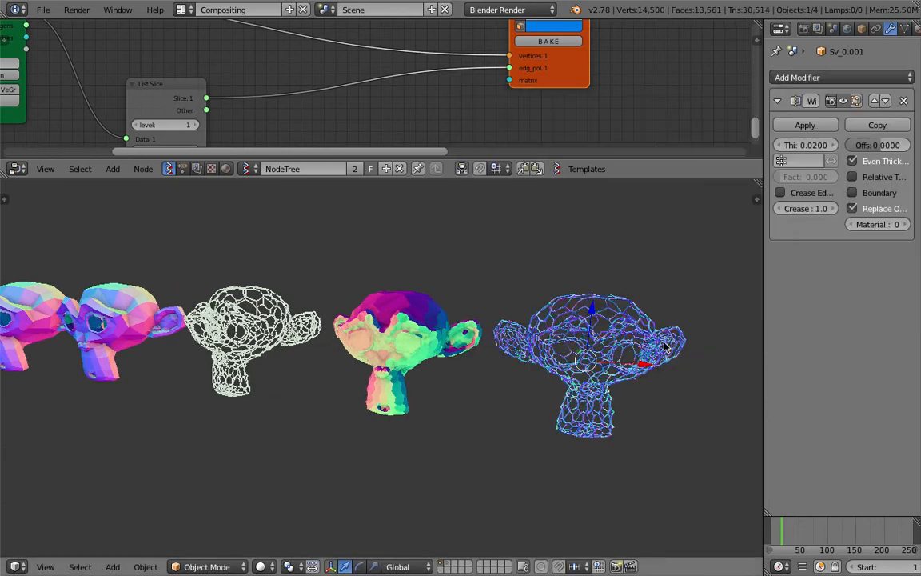
left_click_drag(805, 145, 851, 147)
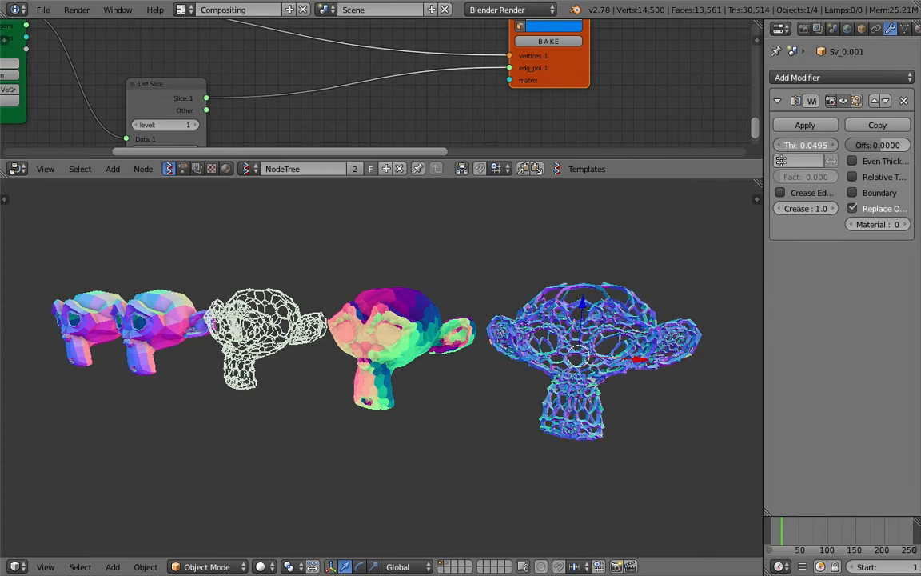
key("a")
key("a")
middle_click_drag(598, 293, 486, 313)
key("a")
scroll(468, 296, "down", 3)
scroll(472, 271, "up", 3)
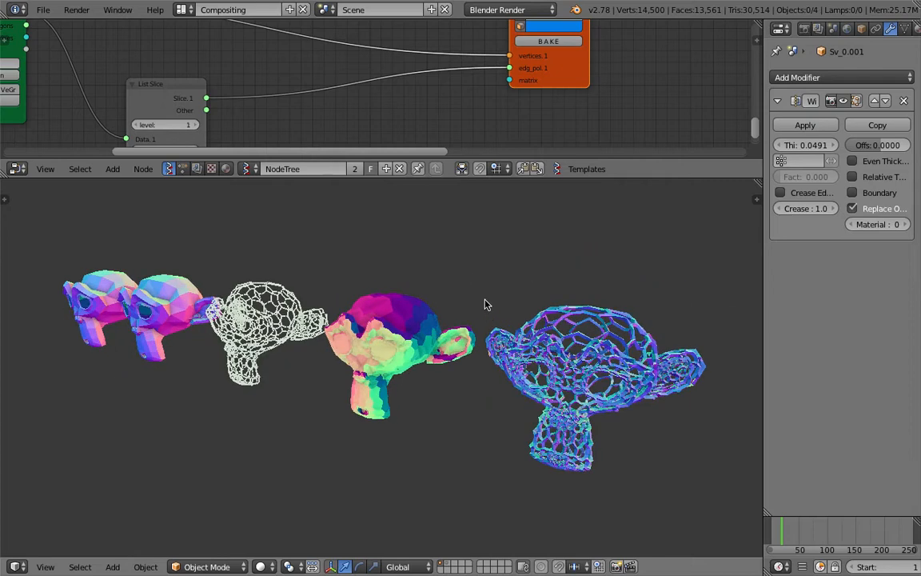
- Select all the heads in the scene and delete them
left_click_drag(26, 217, 721, 534)
scroll(475, 326, "down", 3)
key("x")
left_click(452, 328)
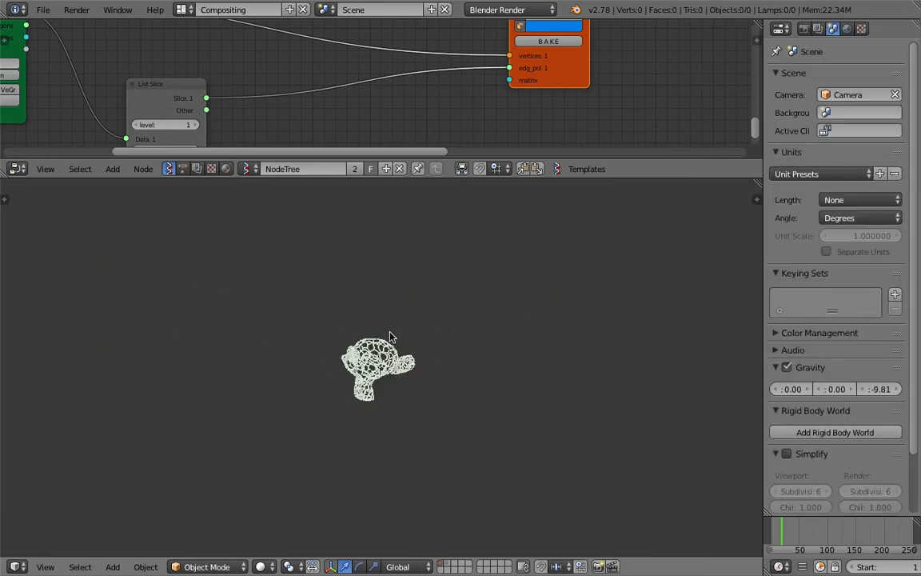
- Add a text object and stand it upright by rotating it -90° and a further 180° about the X axis
key("shift+a")
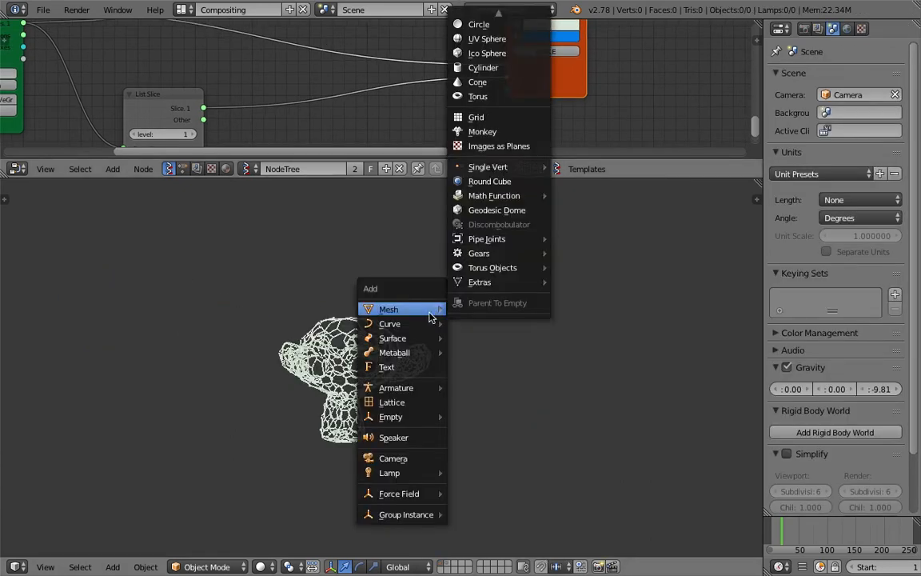
left_click(428, 367)
middle_click_drag(538, 331, 551, 288)
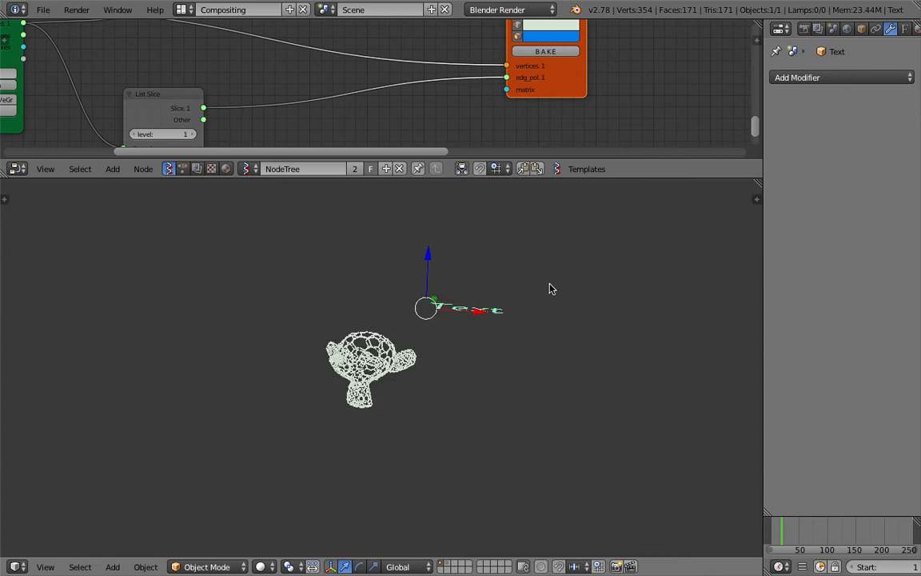
type("rx-90")
key("Return")
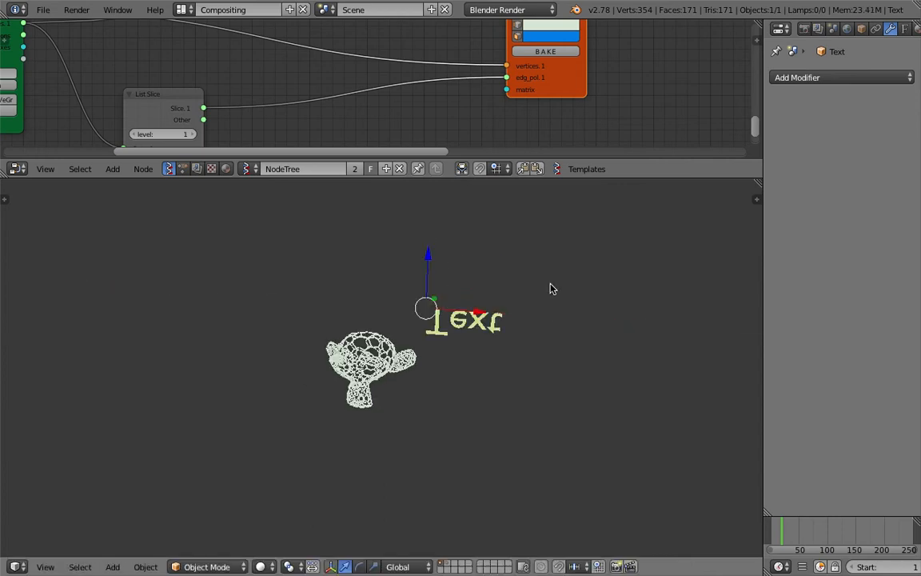
type("rx")
type("180")
key("Return")
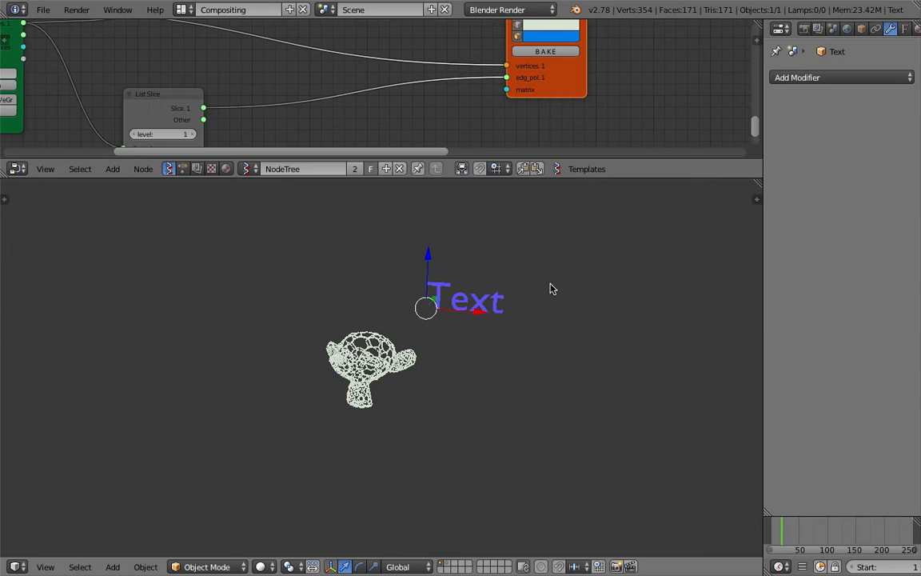
- Move the text object above the hexagonal monkey preview and scale it up
key("g")
left_click(419, 290)
key("s")
left_click(532, 319)
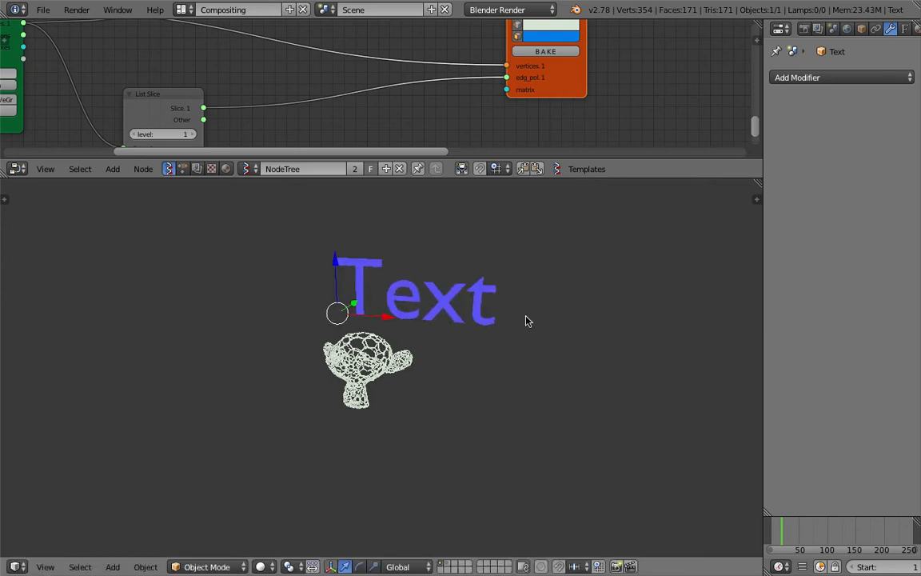
- Show the text's font settings in a widened properties editor and set its scale to 1.000 on all three axes
left_click_drag(765, 132, 662, 120)
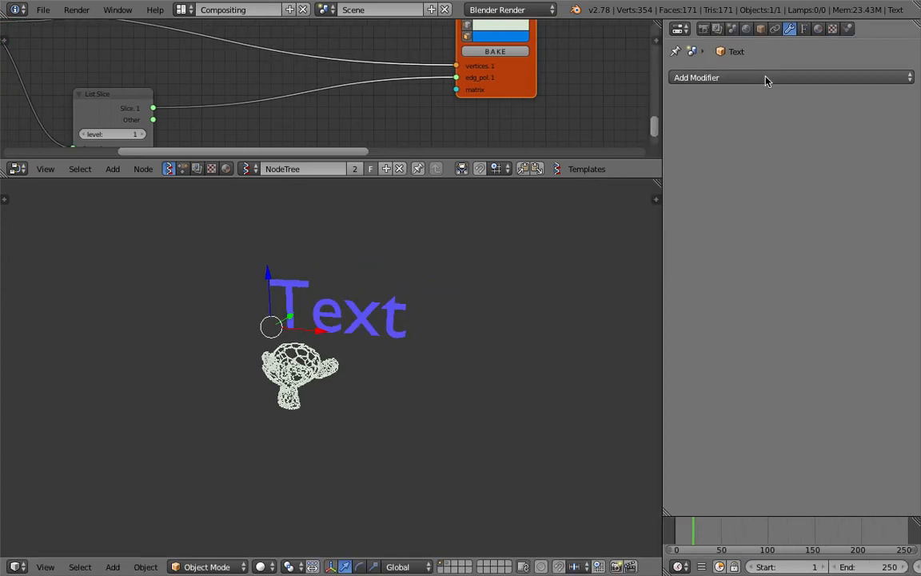
left_click(805, 29)
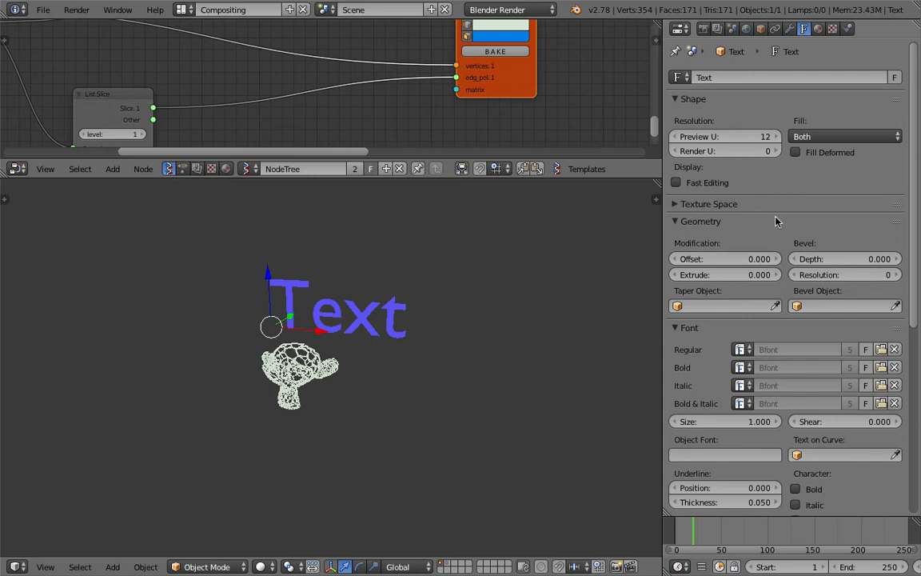
left_click(655, 200)
scroll(591, 240, "up", 20)
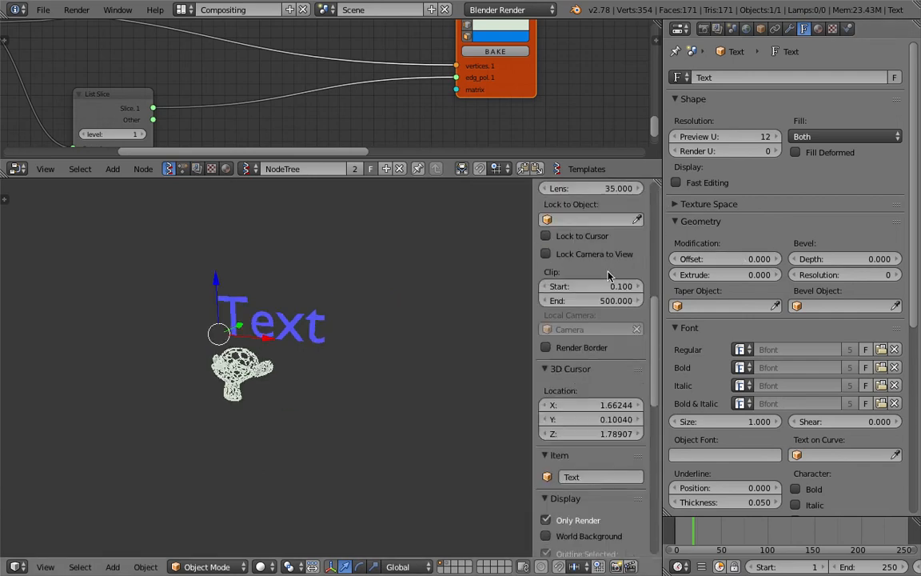
left_click_drag(582, 357, 579, 386)
type("1")
key("Return")
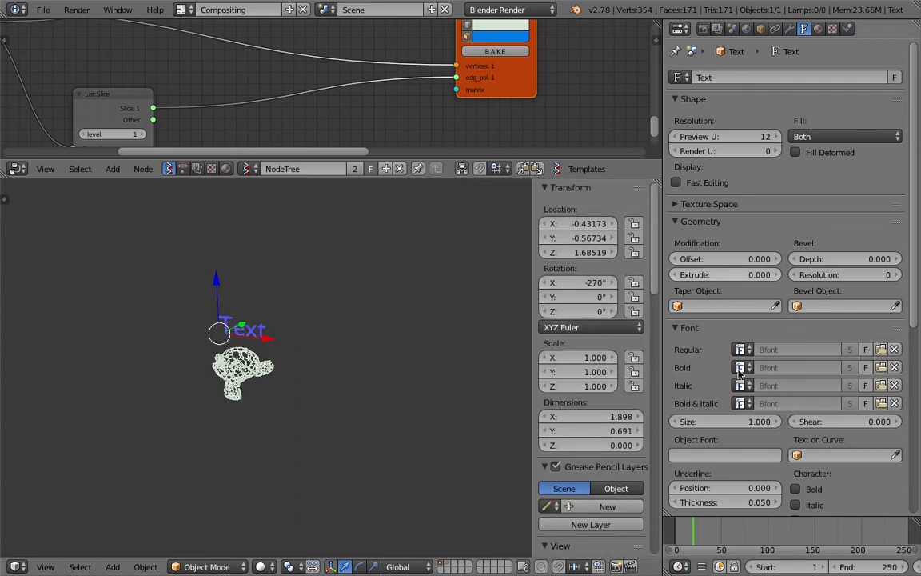
- Set the text object's font size to 2.580 and change its content to "Hex"
left_click_drag(720, 421, 779, 422)
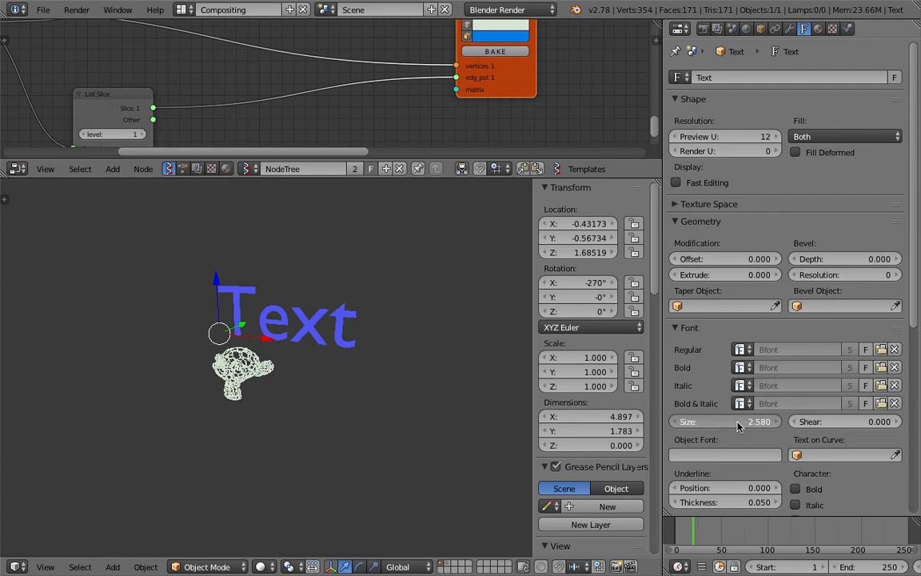
key("Tab")
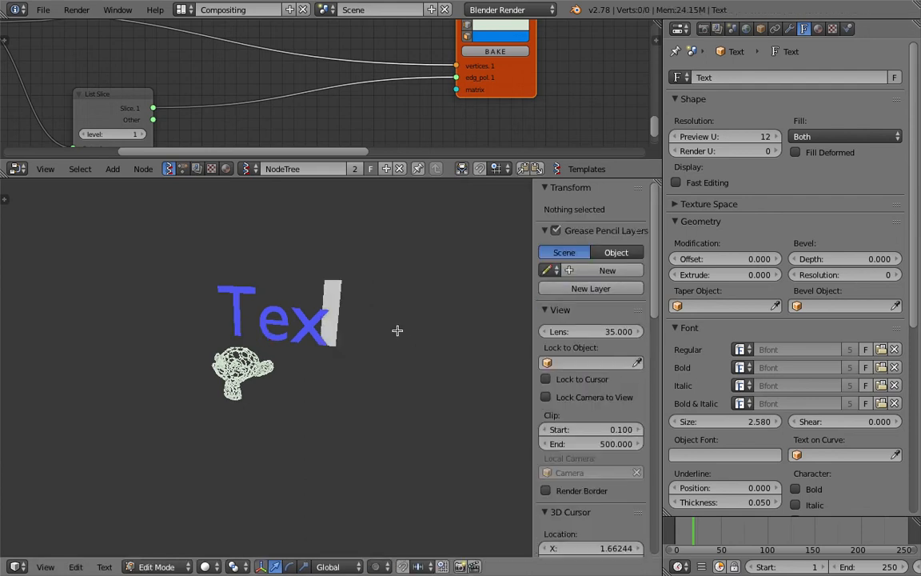
key("BackSpace")
key("BackSpace")
key("BackSpace")
type("Hex")
key("Tab")
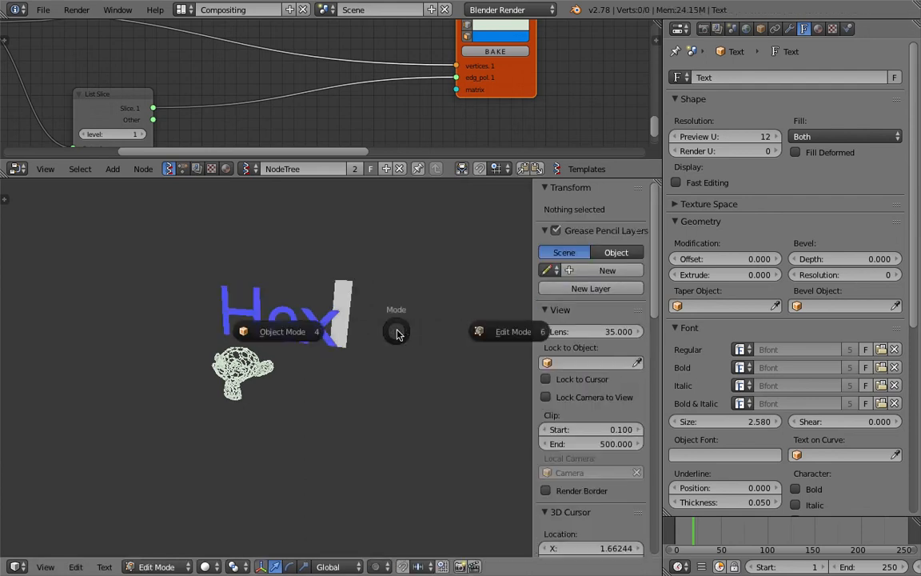
- Move the Hex text to about X -1.99, Y -1.17, Z 1.94 and extrude it by 0.152
key("g")
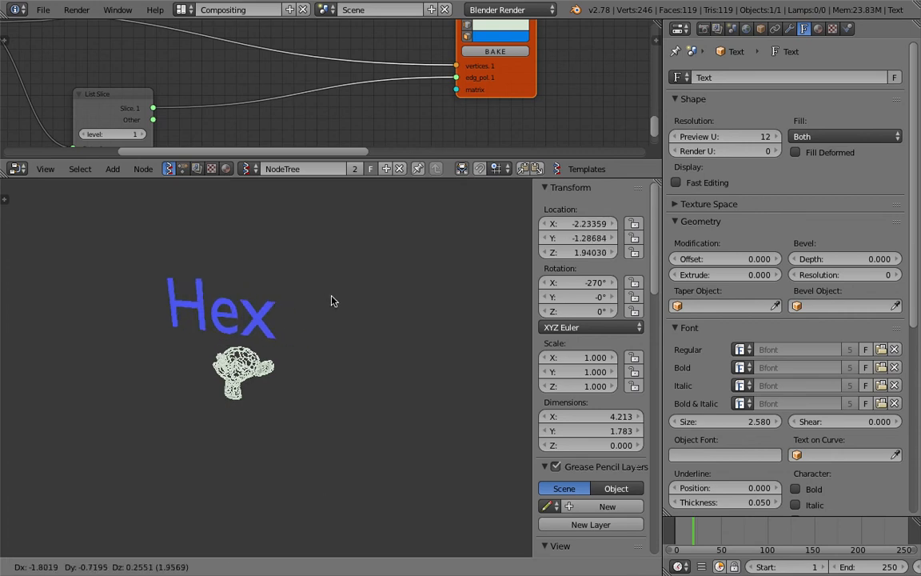
left_click(359, 299)
middle_click_drag(291, 344, 352, 340)
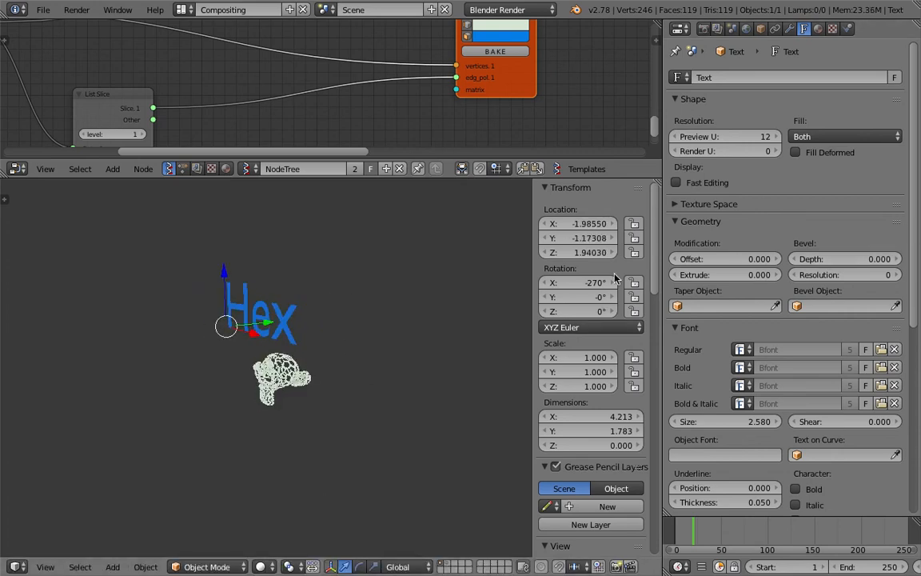
left_click_drag(708, 276, 747, 275)
scroll(436, 319, "up", 4)
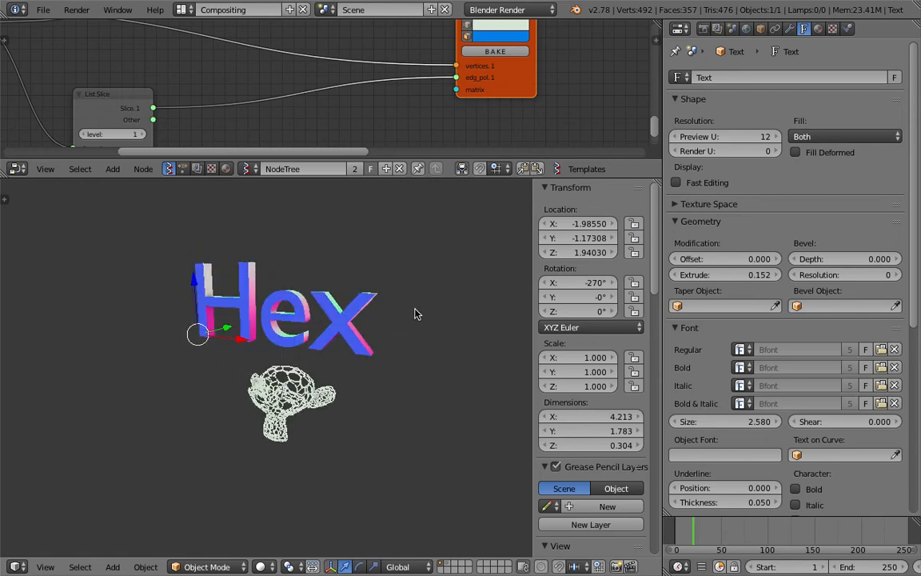
- Save the scene on the Desktop as a new version named suzanne_hexagonal_004.blend
left_click(44, 10)
left_click(60, 128)
left_click(815, 64)
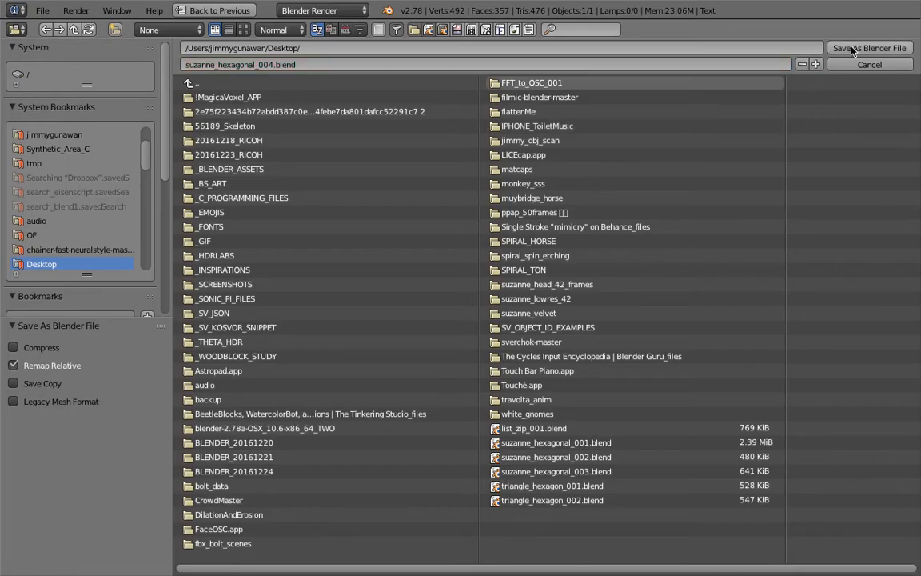
left_click(869, 48)
- Add a Remesh modifier to the Hex text and turn off Remove Disconnected Pieces
middle_click_drag(438, 271, 379, 330)
left_click(789, 28)
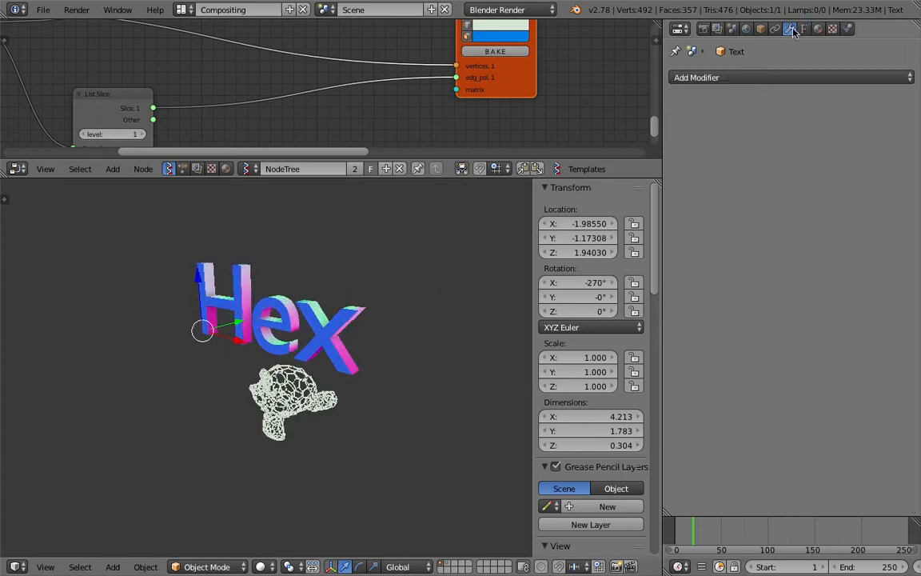
left_click(697, 78)
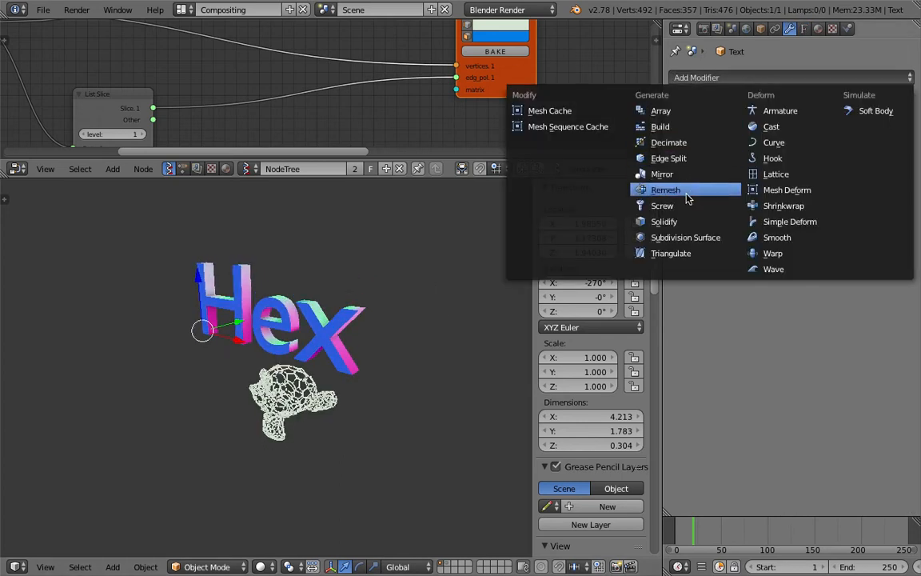
left_click(664, 190)
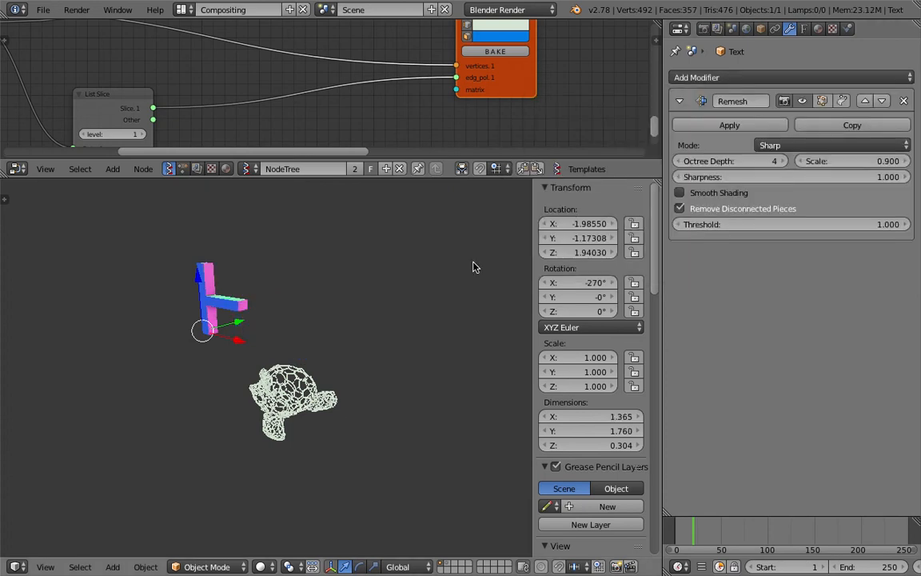
left_click(680, 208)
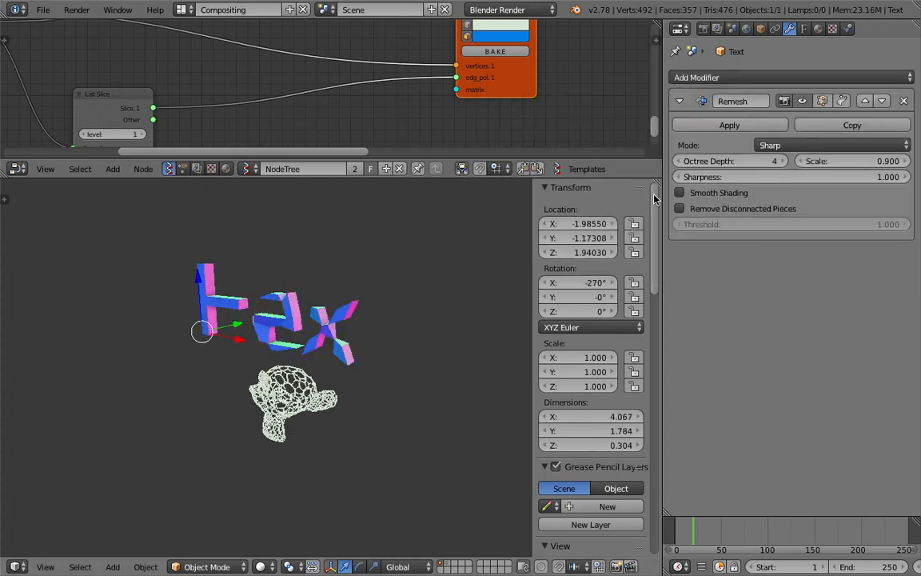
- Set the Remesh mode to Smooth with octree depth 5 and inspect the text's topology in wireframe display
left_click(788, 143)
left_click(791, 113)
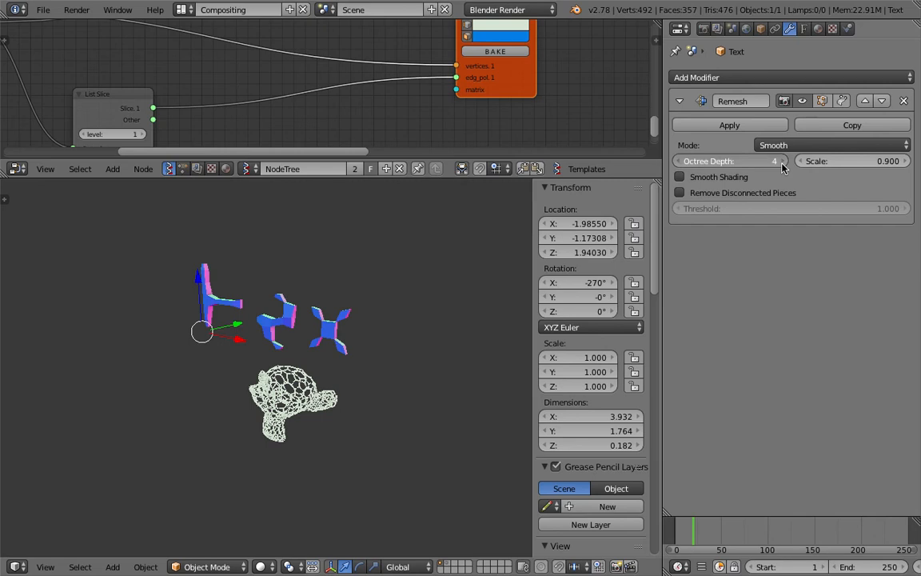
left_click(782, 162)
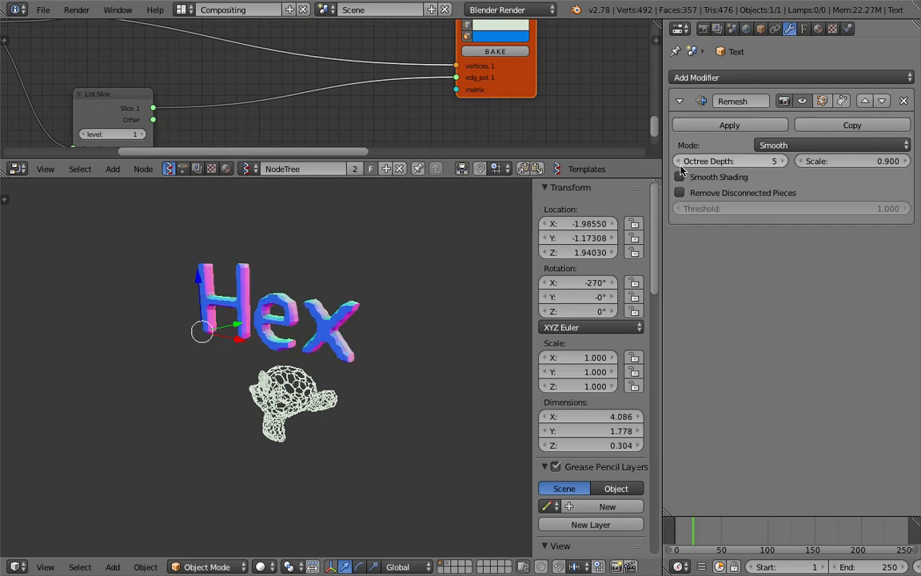
scroll(435, 299, "up", 4)
key("z")
mouse_move(268, 340)
middle_mouse_down()
mouse_move(303, 319)
mouse_move(282, 298)
mouse_move(269, 303)
mouse_move(296, 336)
middle_mouse_up()
scroll(303, 319, "down", 2)
middle_click_drag(392, 343, 309, 346)
left_click(799, 78)
- Duplicate the Hex text and move the copy straight up along Z to about 4.12
middle_click_drag(294, 264, 357, 361)
scroll(358, 361, "down", 2)
key("shift+d")
key("z")
left_click(375, 295)
middle_click_drag(375, 294, 380, 316)
- Select the lower Hex text and add Triangulate and Subdivision Surface modifiers after its Remesh modifier
right_click(344, 395)
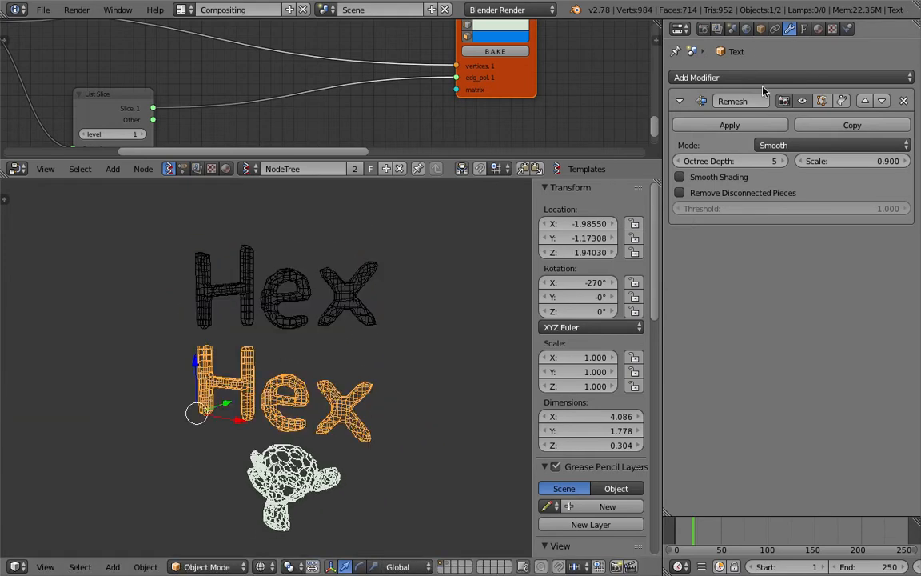
left_click(711, 78)
left_click(670, 252)
left_click(734, 77)
left_click(685, 237)
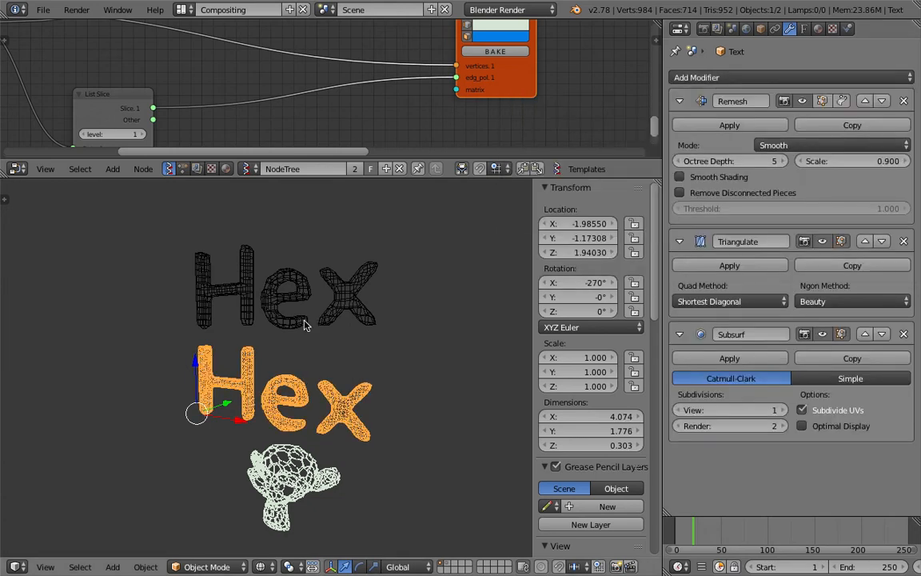
scroll(308, 328, "up", 6)
scroll(320, 371, "down", 6)
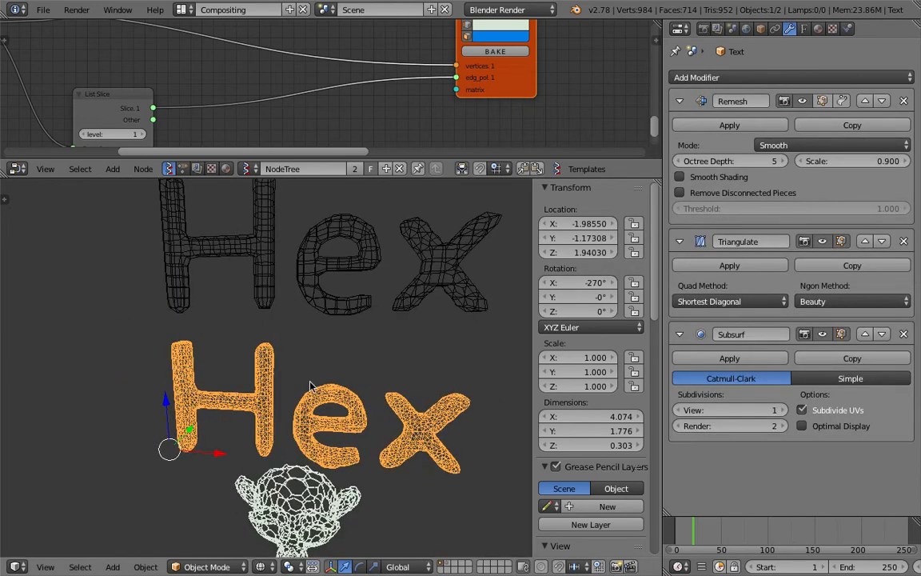
- Enlarge the node editor and bring the Objects in mk2 node feeding KDT Closest Verts into view
scroll(296, 352, "down", 2)
left_click_drag(277, 178, 283, 264)
scroll(160, 167, "down", 4)
middle_click_drag(16, 151, 289, 243)
middle_click_drag(259, 126, 296, 267)
middle_click_drag(266, 84, 247, 150)
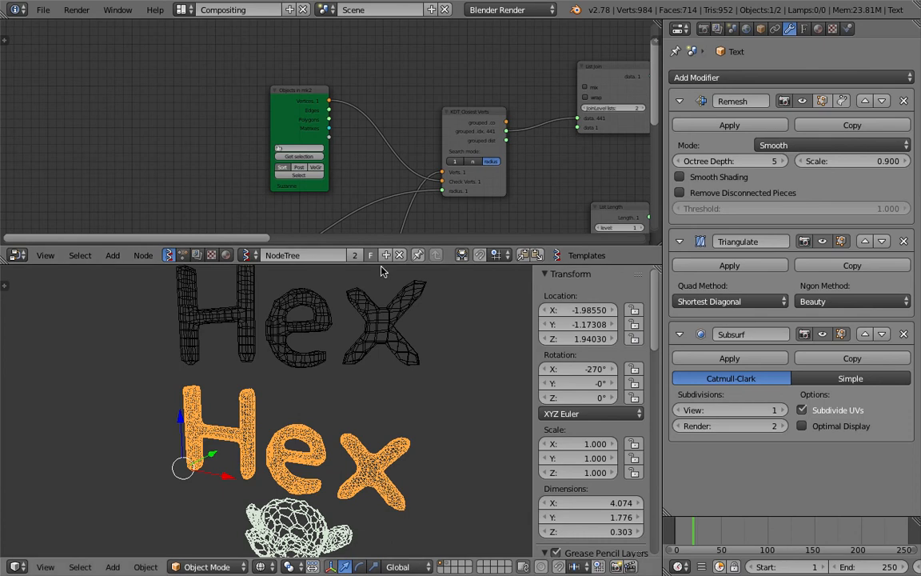
- Select the upper Hex text, then locate and select the Objects in mk2 node that feeds the List Slice node
right_click(341, 321)
middle_click_drag(325, 174, 302, 100)
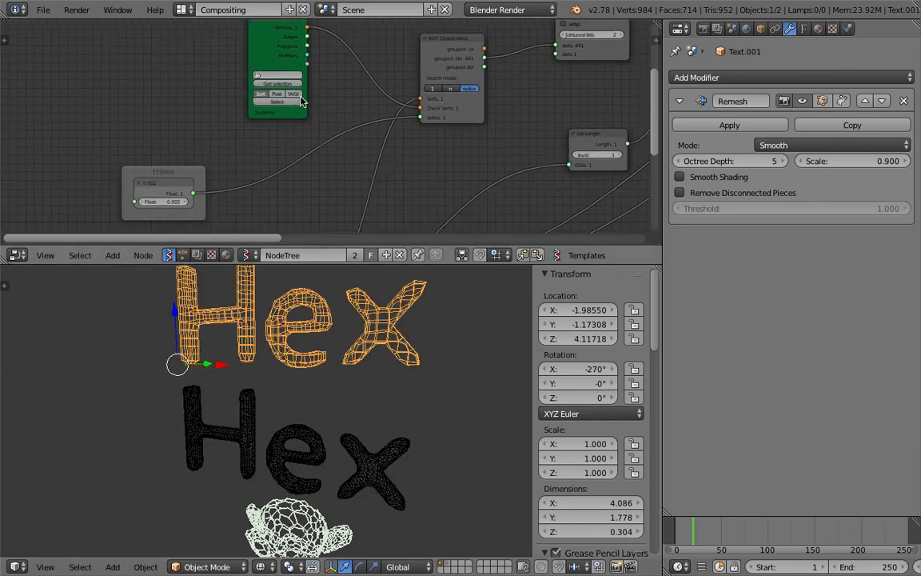
scroll(378, 319, "down", 3)
scroll(378, 319, "up", 1)
scroll(302, 158, "down", 3)
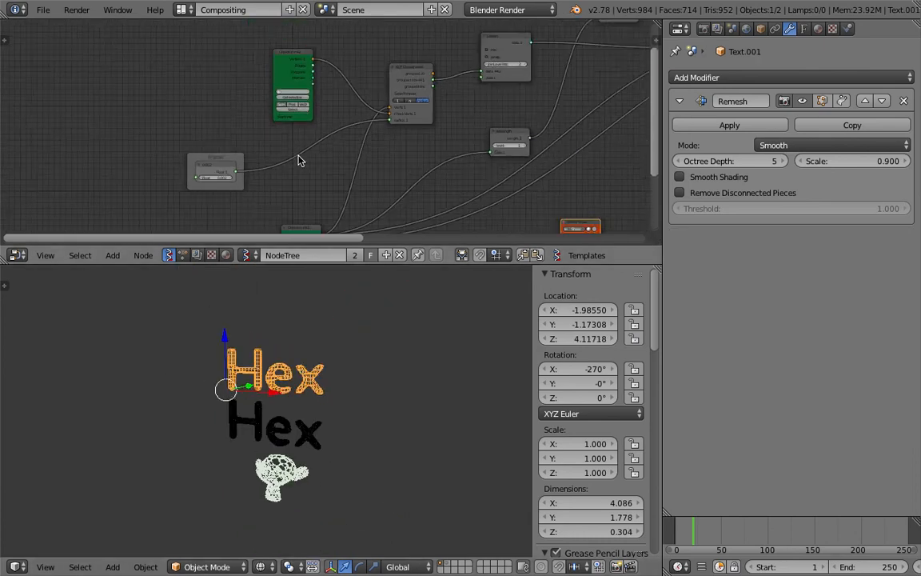
scroll(302, 164, "up", 4)
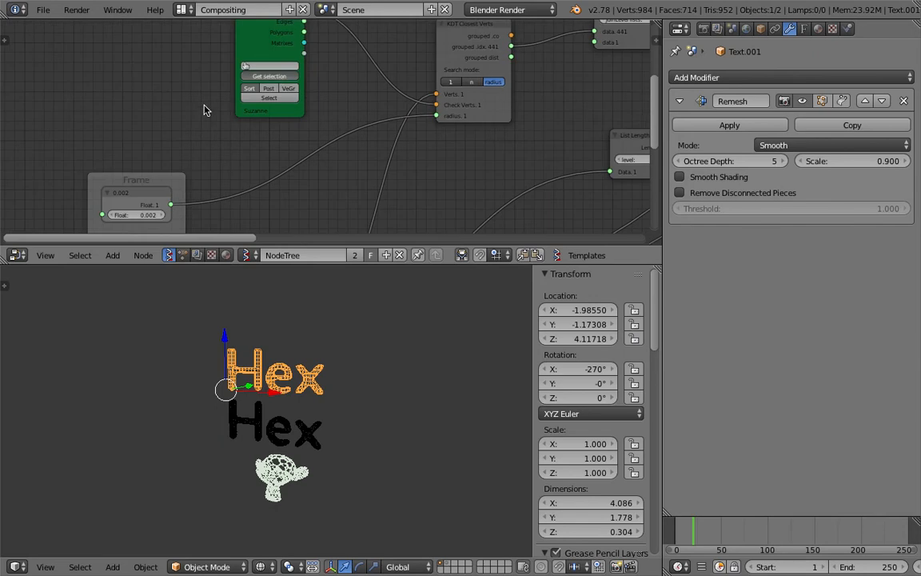
scroll(204, 110, "up", 2)
scroll(376, 155, "down", 1)
middle_click_drag(377, 156, 350, 48)
middle_click_drag(341, 122, 352, 43)
middle_click_drag(292, 156, 310, 35)
left_click(297, 81)
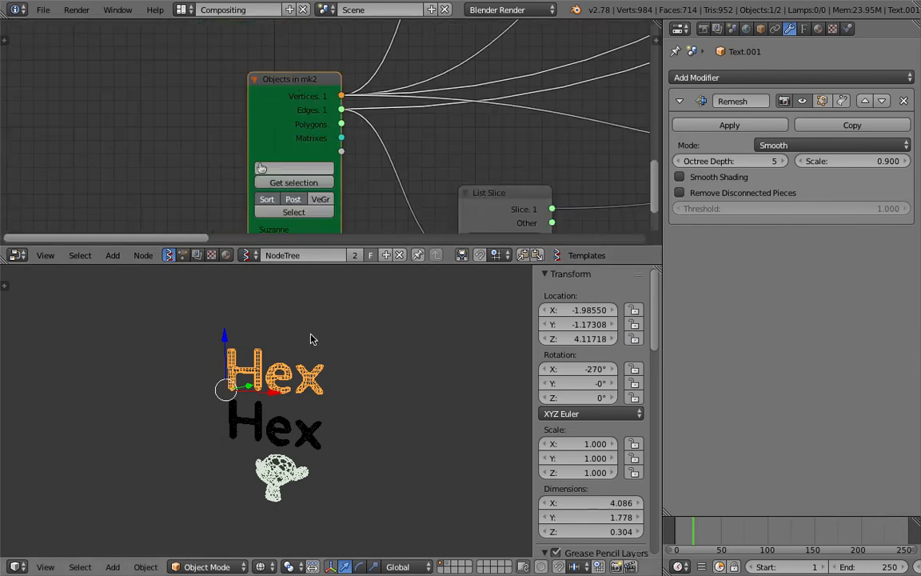
- Load the lower Hex text into the selected Objects in mk2 node and inspect the resulting hexagonal preview
right_click(312, 438)
middle_click_drag(295, 190, 280, 134)
left_click(279, 127)
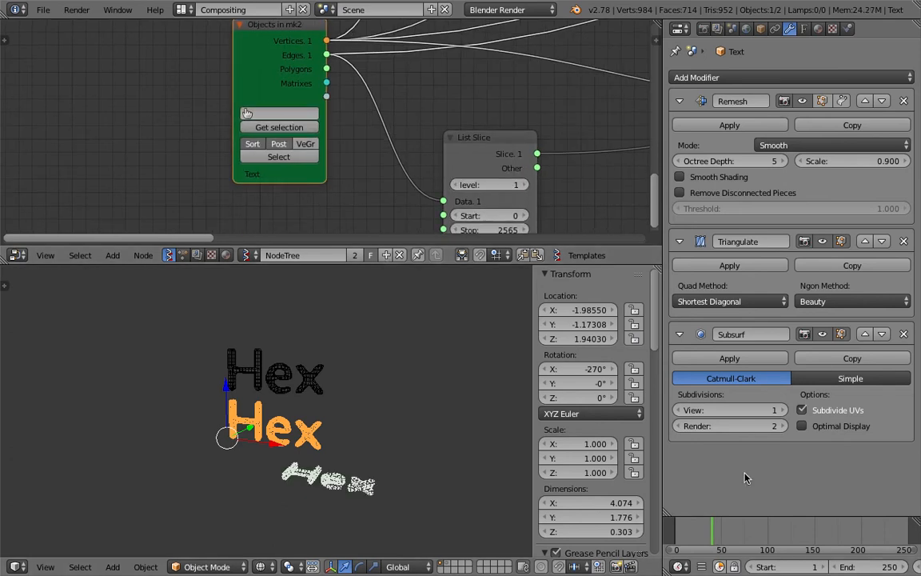
middle_click_drag(413, 457, 360, 466)
scroll(360, 465, "up", 7)
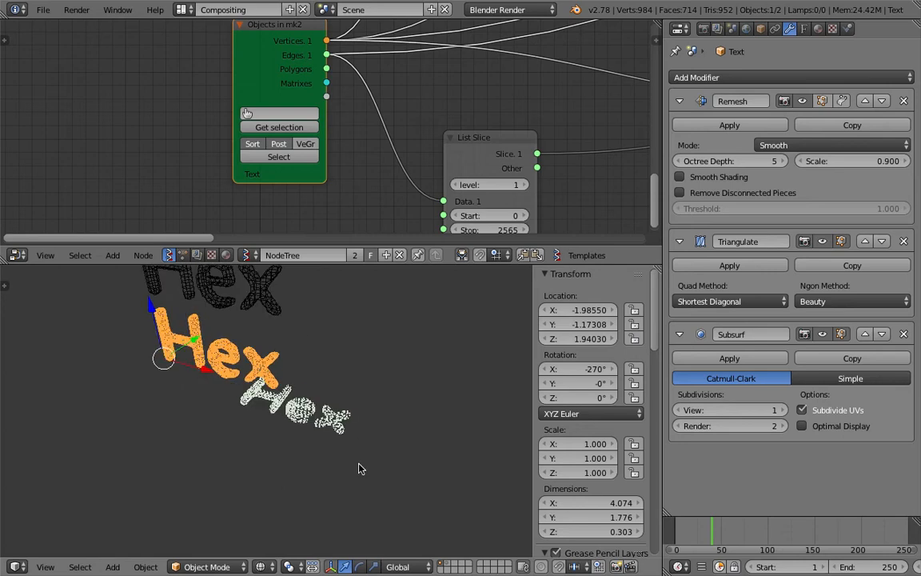
scroll(387, 424, "up", 2)
middle_click_drag(408, 417, 406, 479, "shift")
- Raise the List Slice node's Stop value to 4197 and hide the 3D view's properties sidebar
middle_click_drag(454, 239, 355, 113)
scroll(435, 180, "down", 2)
middle_click_drag(480, 164, 367, 210)
scroll(304, 180, "up", 3)
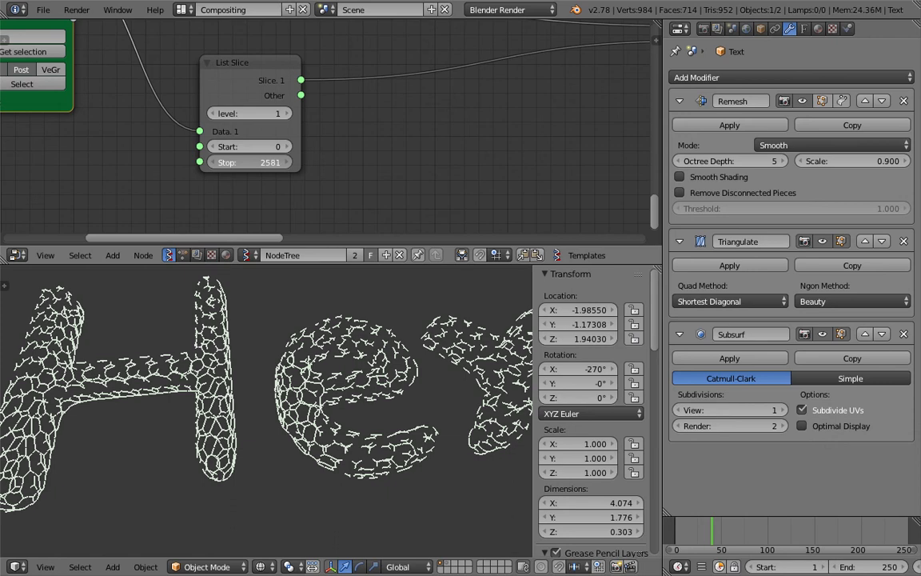
scroll(372, 366, "down", 3)
scroll(366, 383, "up", 1)
middle_click_drag(352, 384, 322, 391)
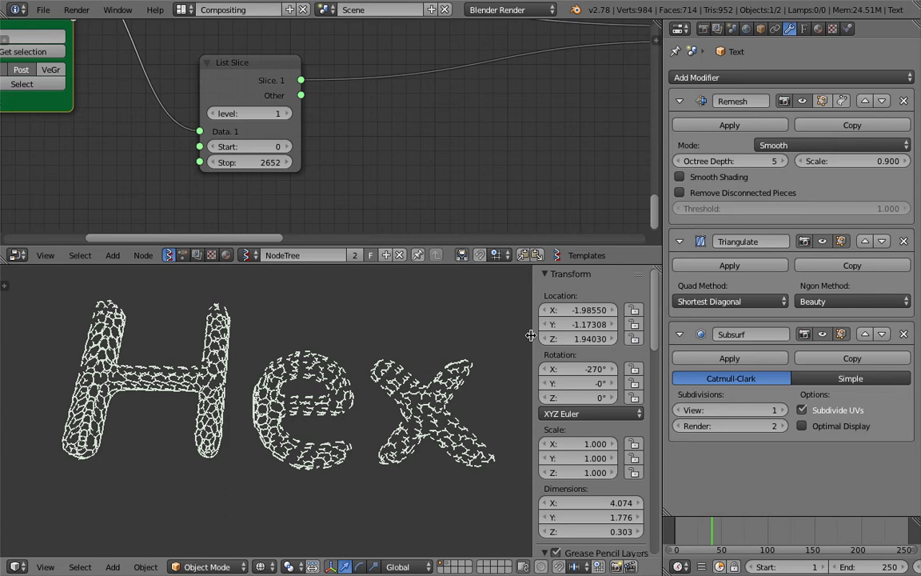
key("n")
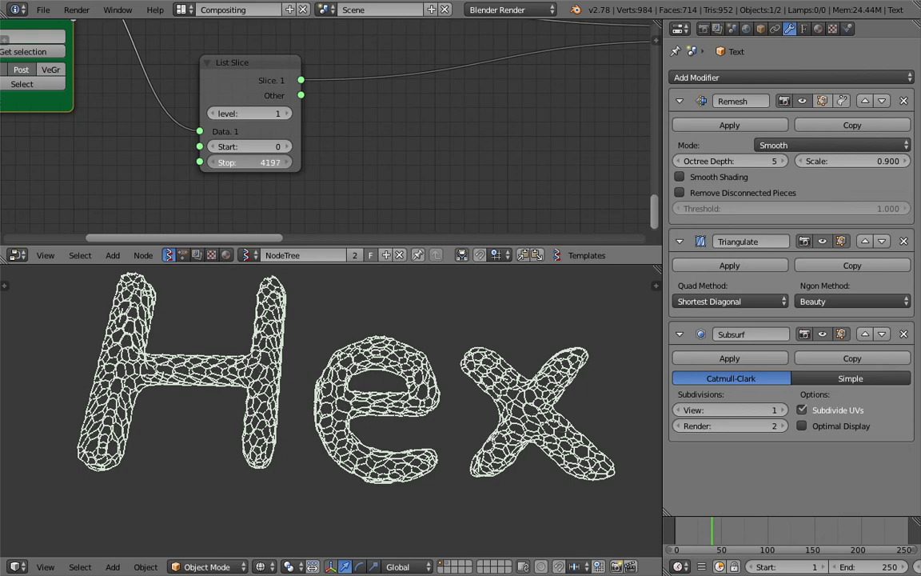
- Bake the Viewer Draw node's hexagonal Hex preview into a mesh and move that mesh away from the preview
scroll(413, 428, "down", 3)
middle_click_drag(414, 427, 388, 418)
scroll(458, 148, "down", 1)
mouse_move(587, 101)
middle_mouse_down()
mouse_move(294, 179)
mouse_move(342, 203)
middle_mouse_up()
scroll(297, 173, "down", 3)
left_click(395, 113)
left_click(395, 112)
left_click(395, 158)
key("g")
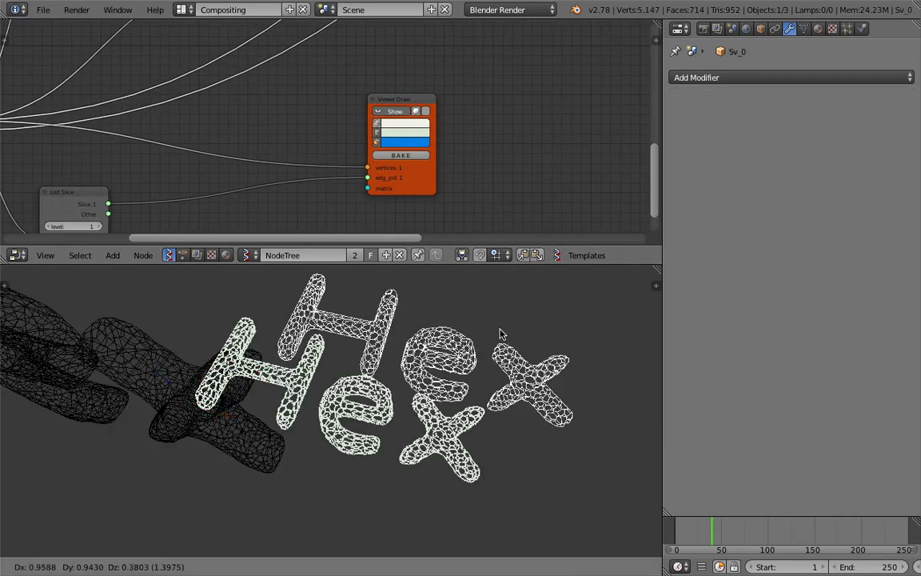
left_click(482, 354)
- Fill all the hexagonal openings of the baked Hex mesh with the Fill Holes command in Edit Mode
key("Tab")
key("Tab")
middle_click_drag(477, 346, 385, 367)
scroll(405, 457, "up", 3)
key("Tab")
key("Tab")
key("ctrl+Tab")
left_click(506, 403)
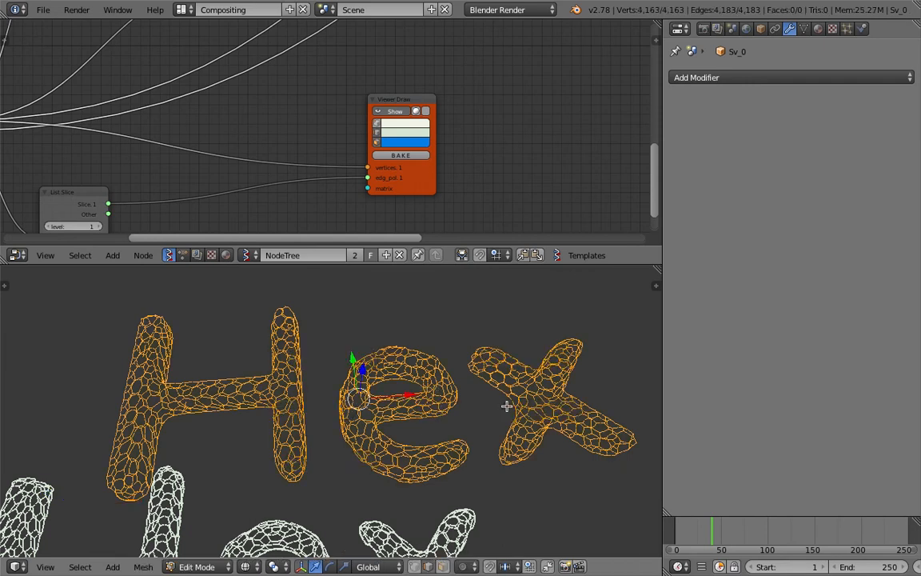
key("space")
type("fill")
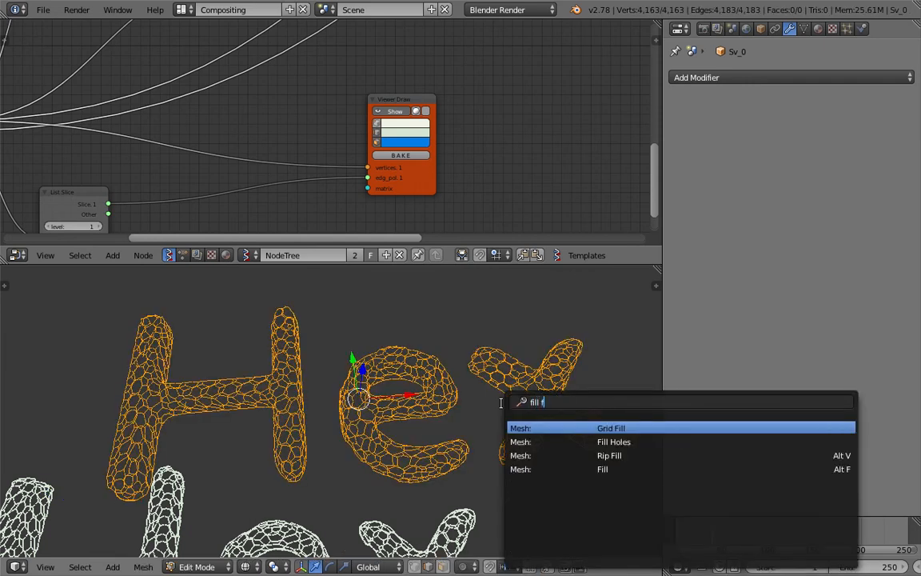
type(" hol")
key("Return")
key("Tab")
- Show the filled mesh in solid shading, select all its geometry and run Make Normals Consistent
mouse_move(502, 403)
middle_mouse_down()
mouse_move(414, 372)
mouse_move(469, 438)
mouse_move(406, 353)
mouse_move(343, 384)
mouse_move(272, 440)
mouse_move(222, 455)
mouse_move(398, 425)
mouse_move(334, 386)
mouse_move(353, 329)
mouse_move(337, 326)
mouse_move(290, 417)
mouse_move(251, 395)
mouse_move(284, 402)
mouse_move(264, 384)
mouse_move(298, 382)
mouse_move(369, 396)
middle_mouse_up()
left_click(428, 386)
left_click(655, 285)
key("z")
key("Tab")
key("a")
key("space")
type("norm")
key("Down")
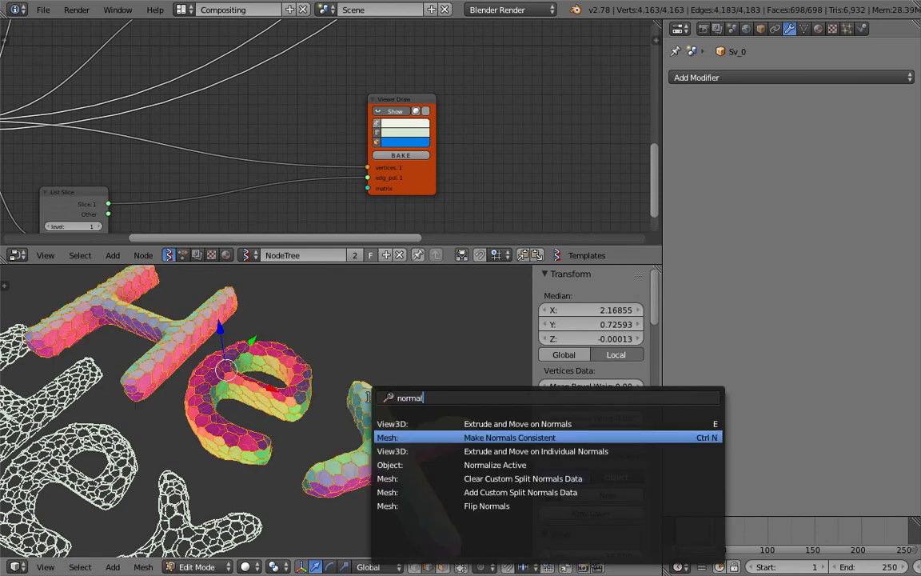
key("Return")
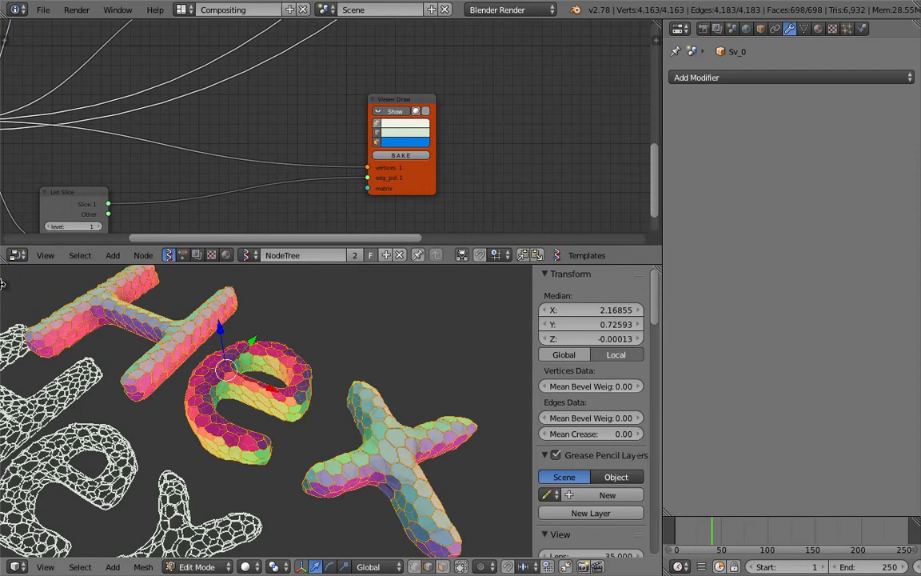
- Open the tool shelf and toggle the Inside option of Make Normals Consistent repeatedly to compare normal directions
left_click(3, 283)
left_click(40, 505)
left_click(39, 506)
left_click(39, 505)
left_click(38, 503)
left_click(37, 502)
left_click(38, 503)
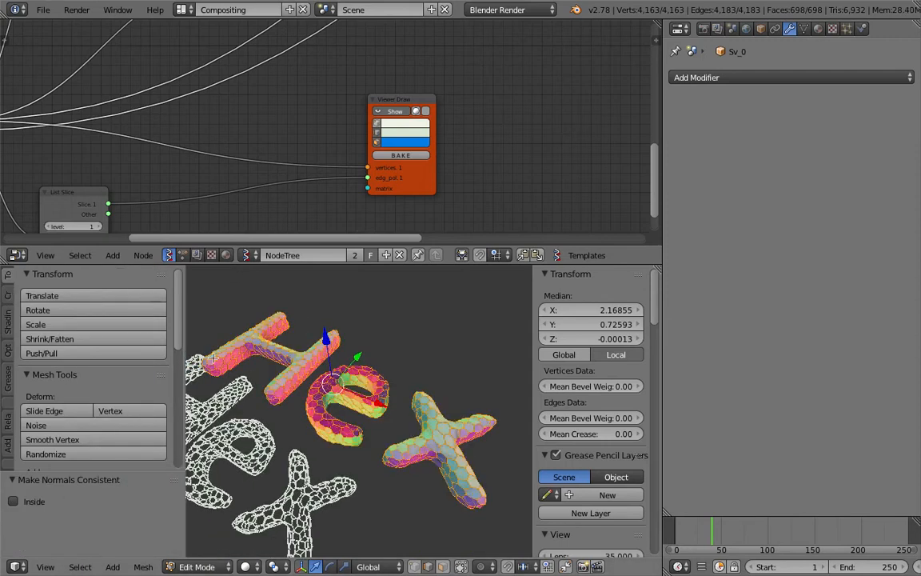
- Search the commands for "norm" and try Normalize Active on the baked Hex mesh
key("space")
type("norm")
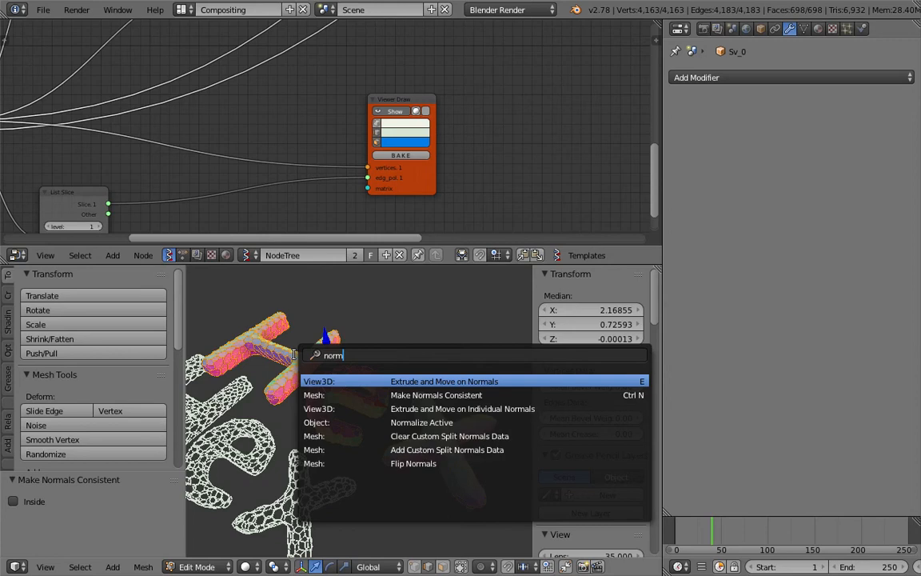
key("Down")
key("Down")
key("Down")
key("Down")
key("Down")
key("Up")
key("Up")
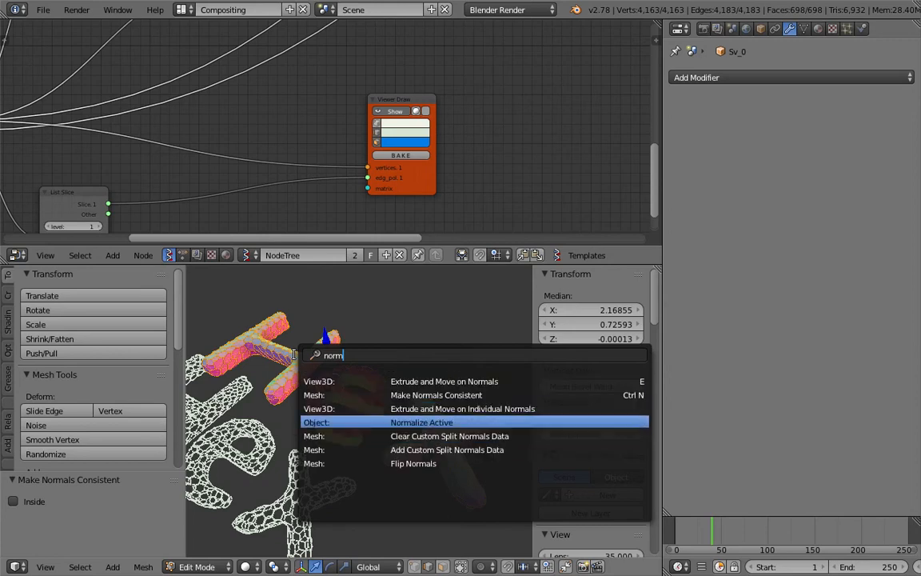
key("Return")
key("space")
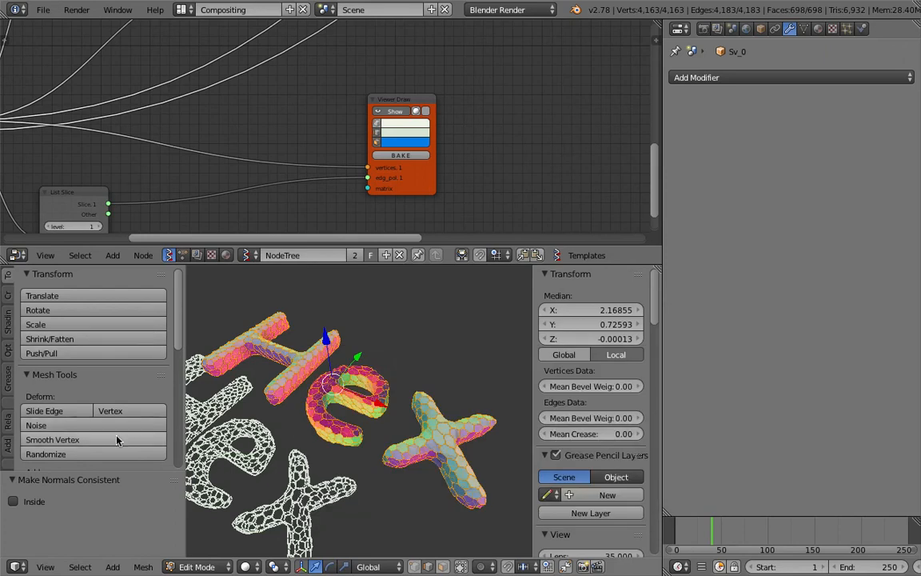
- Smooth the baked Hex mesh's vertices, randomize them with an amount of 0.050, and return to Object Mode
left_click(121, 435)
scroll(137, 395, "down", 2)
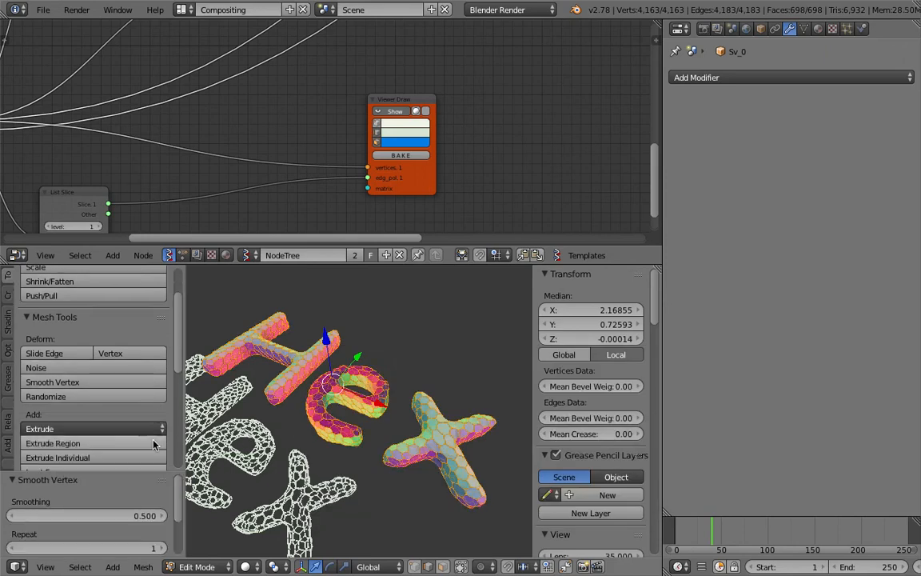
left_click(136, 398)
key("KP_1")
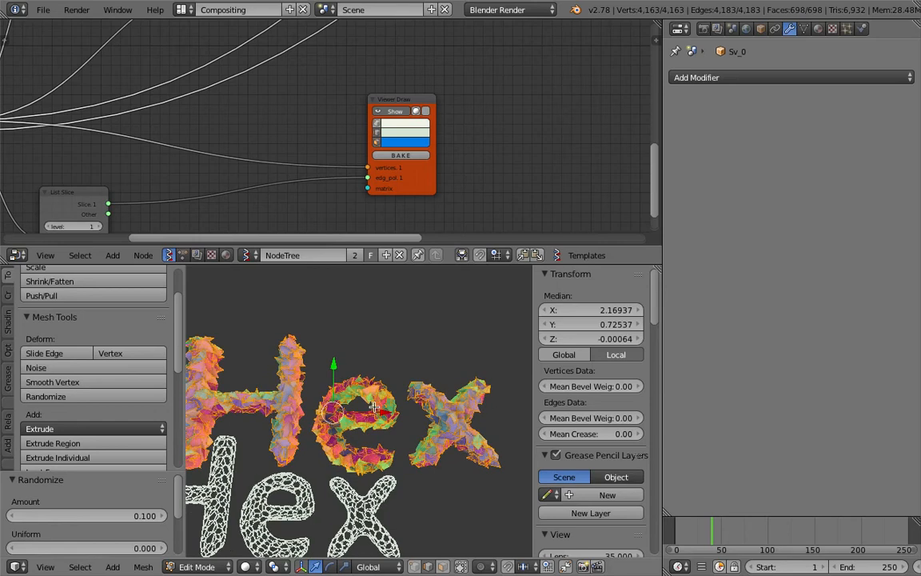
left_click_drag(147, 516, 128, 519)
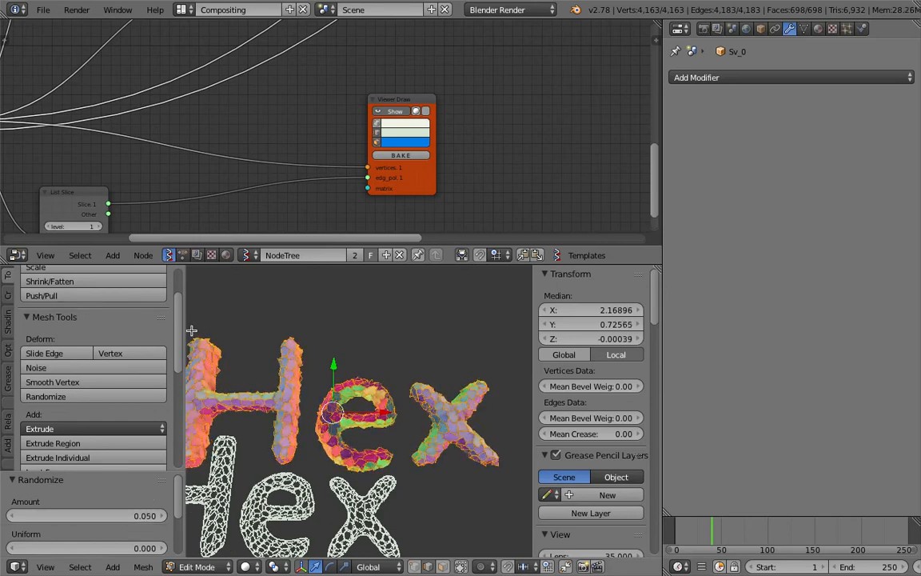
key("t")
key("Tab")
left_click(294, 346)
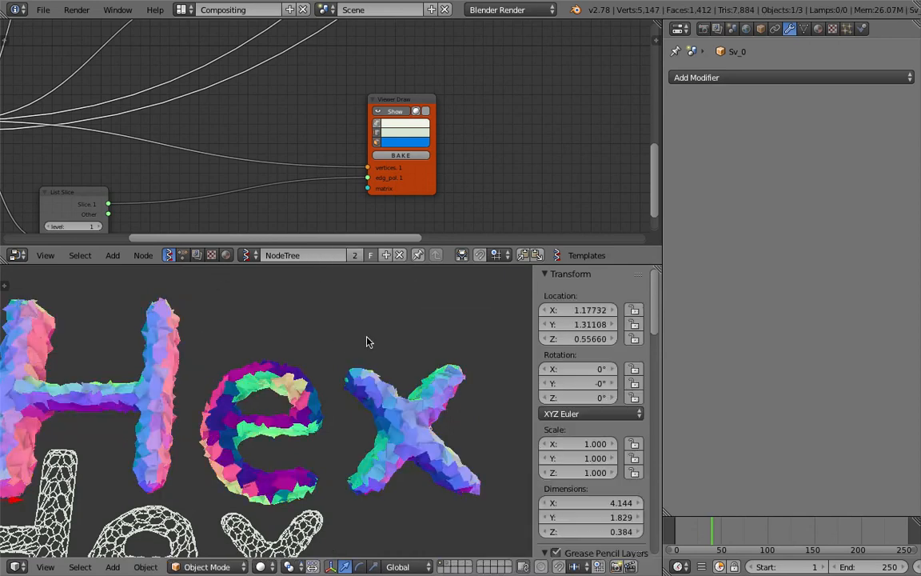
- Hide the properties shelf and examine the randomized Hex text up close and from several angles
middle_click_drag(366, 343, 407, 345, "shift")
scroll(408, 345, "up", 2)
key("n")
middle_click_drag(570, 378, 510, 359, "shift")
middle_click_drag(510, 358, 483, 318)
scroll(435, 366, "down", 2)
middle_click_drag(435, 366, 382, 362)
middle_click_drag(361, 365, 466, 455)
scroll(470, 453, "up", 2)
middle_click_drag(485, 417, 422, 414)
scroll(421, 414, "down", 2)
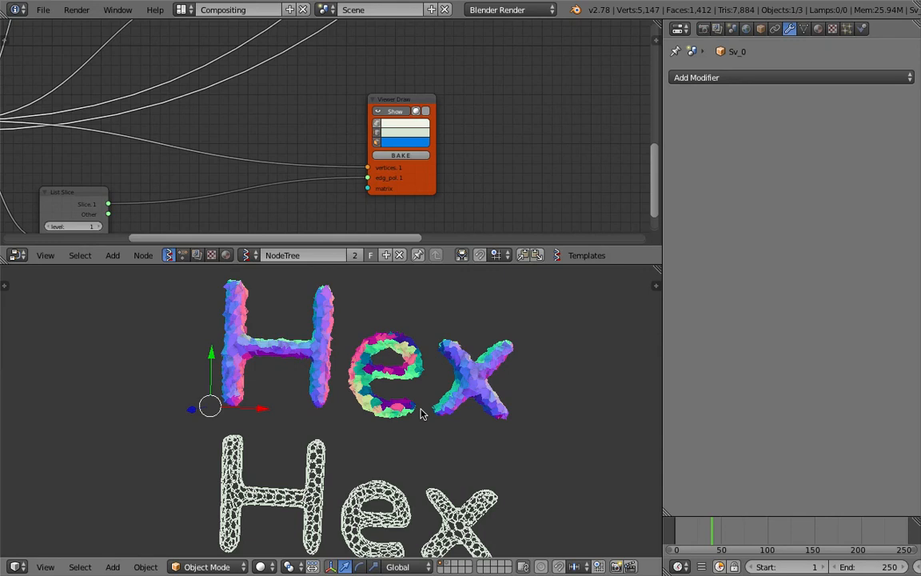
- Enlarge the node editor and reposition the List Length node in the Sverchok tree
scroll(342, 134, "down", 10)
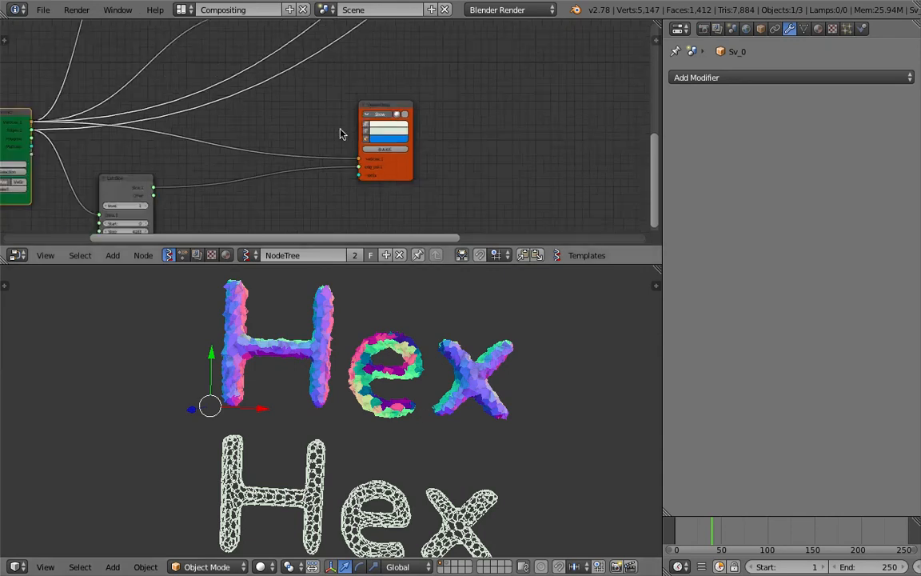
middle_click_drag(275, 86, 364, 151)
scroll(341, 135, "up", 2)
middle_click_drag(469, 125, 358, 132)
scroll(358, 133, "down", 7)
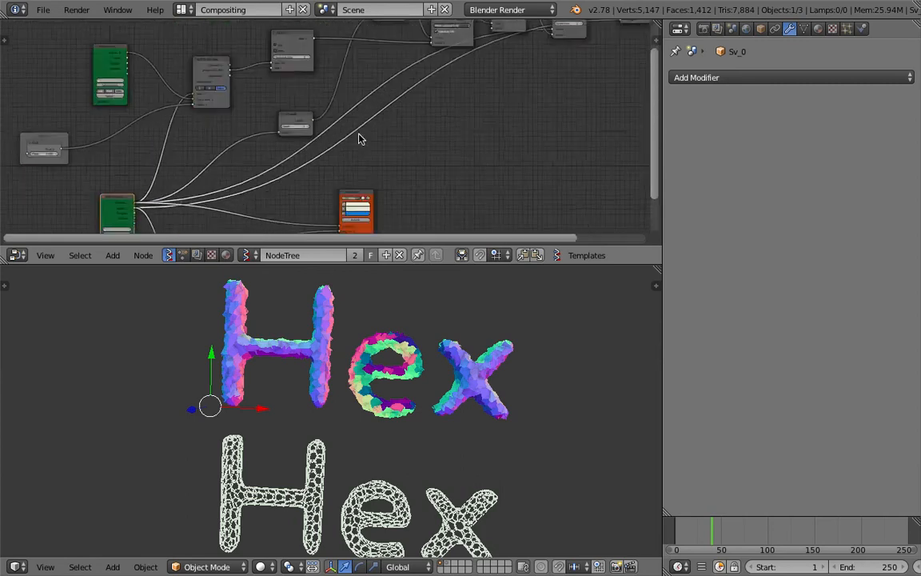
middle_click_drag(396, 102, 383, 108)
left_click_drag(506, 265, 514, 307)
scroll(294, 183, "up", 7)
middle_click_drag(264, 142, 306, 149)
scroll(239, 170, "up", 2)
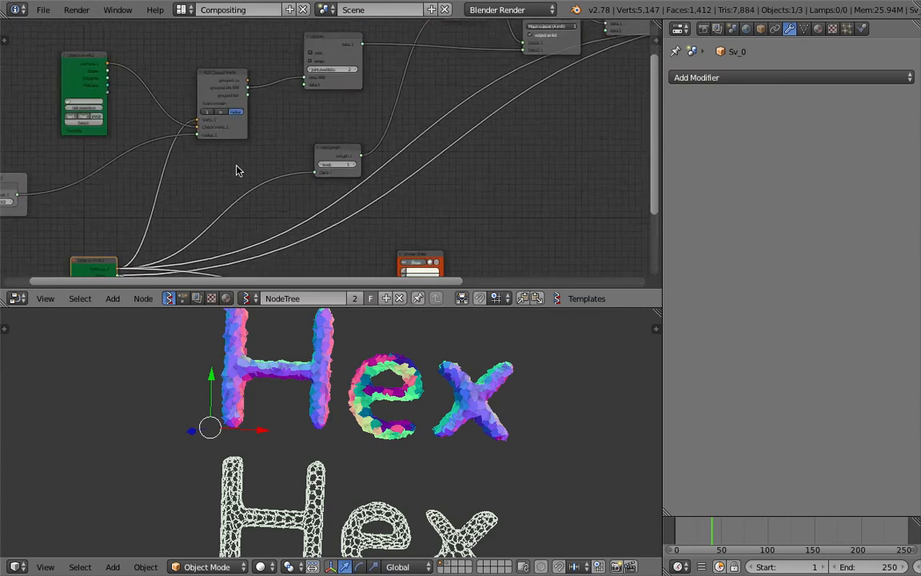
middle_click_drag(238, 170, 282, 172)
left_click_drag(386, 151, 367, 137)
middle_click_drag(461, 178, 418, 162)
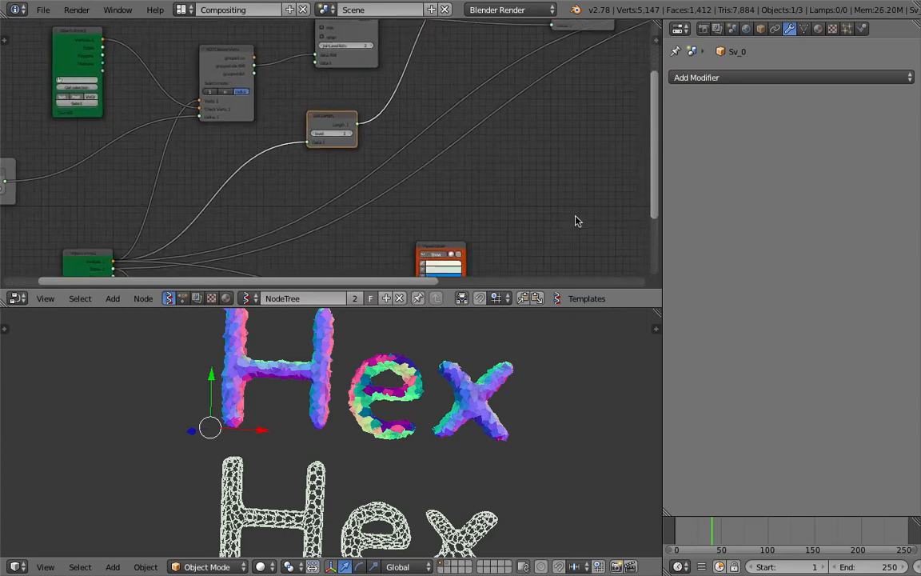
- Make the node editor taller and wider, and reposition the lower Viewer Draw node in the tree
left_click_drag(609, 311, 611, 346)
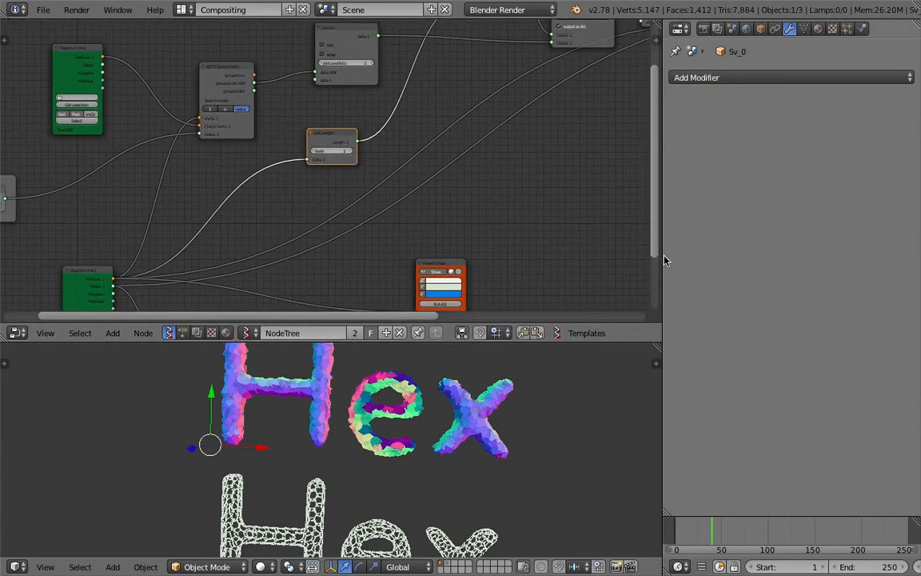
left_click_drag(660, 255, 787, 267)
scroll(602, 230, "down", 3)
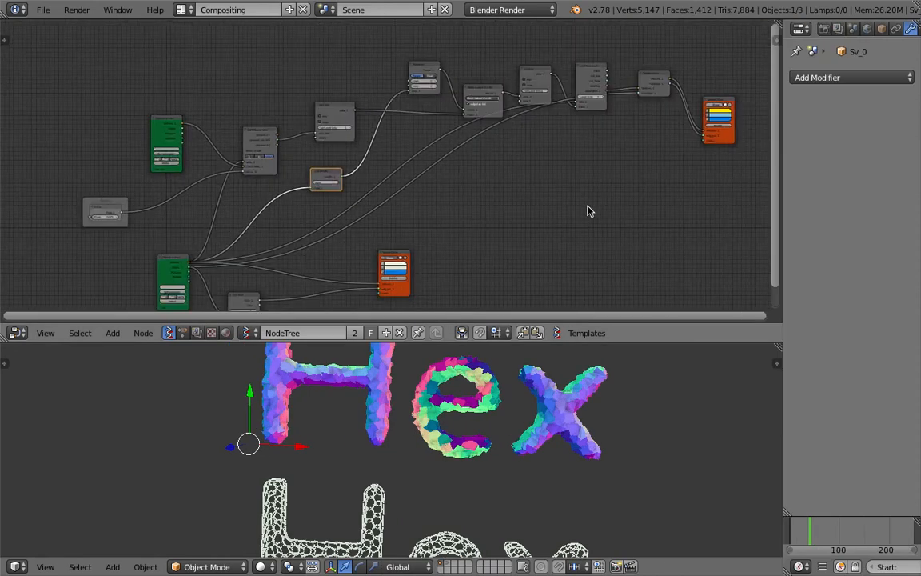
left_click_drag(391, 257, 423, 225)
middle_click_drag(424, 225, 428, 160)
scroll(520, 395, "up", 3)
scroll(518, 395, "down", 2)
- Enlarge the 3D view and examine the randomized Hex mesh from several angles, comparing wireframe and solid shading
middle_click_drag(509, 396, 480, 439, "shift")
left_click_drag(505, 325, 505, 211)
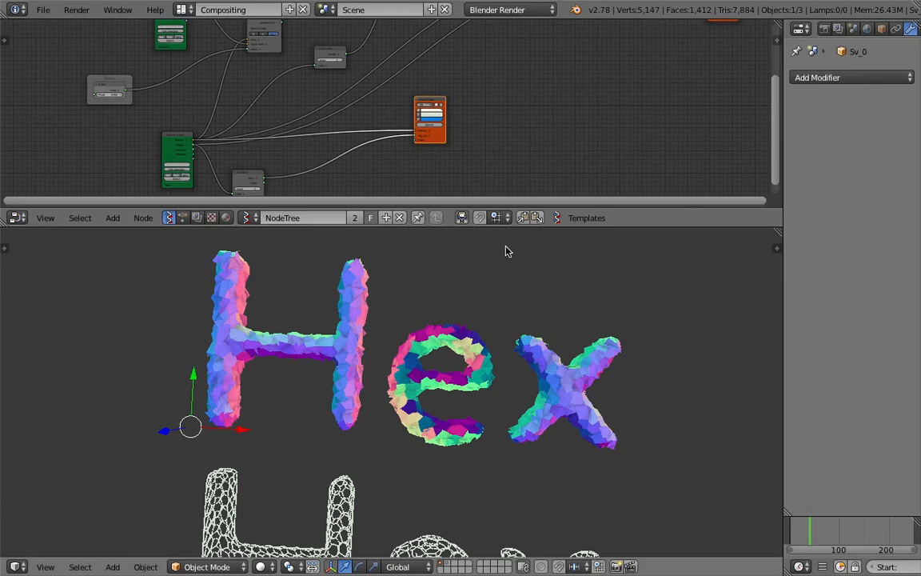
middle_click_drag(511, 314, 348, 273)
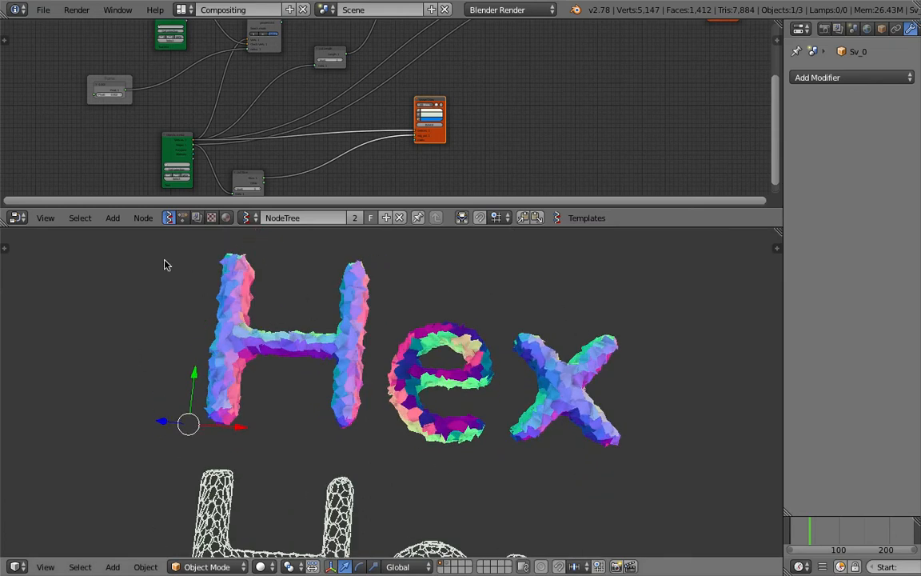
middle_click_drag(237, 347, 156, 395)
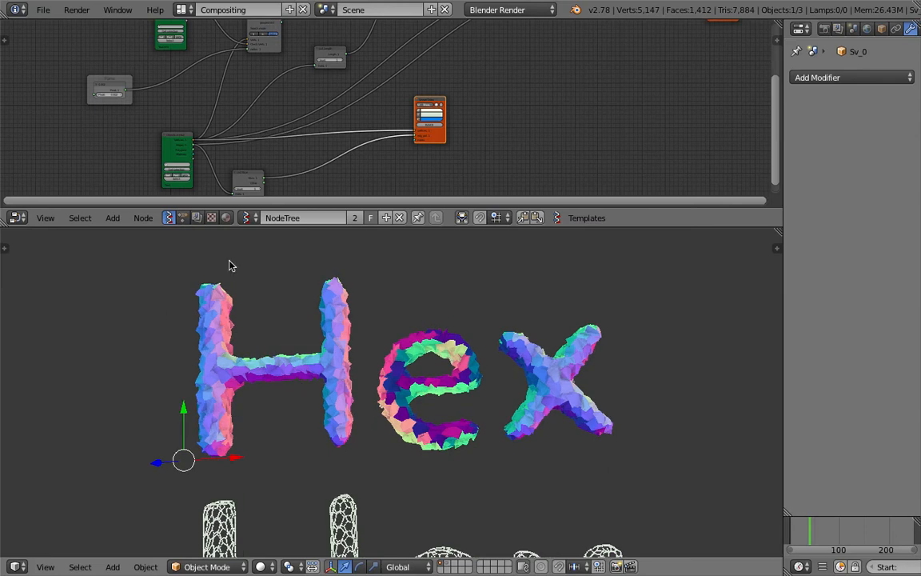
middle_click_drag(272, 442, 244, 406)
scroll(391, 427, "up", 3)
mouse_move(391, 427)
middle_mouse_down()
mouse_move(386, 389)
mouse_move(409, 382)
mouse_move(398, 414)
mouse_move(422, 399)
middle_mouse_up()
scroll(410, 374, "up", 2)
key("z")
key("z")
scroll(397, 396, "down", 5)
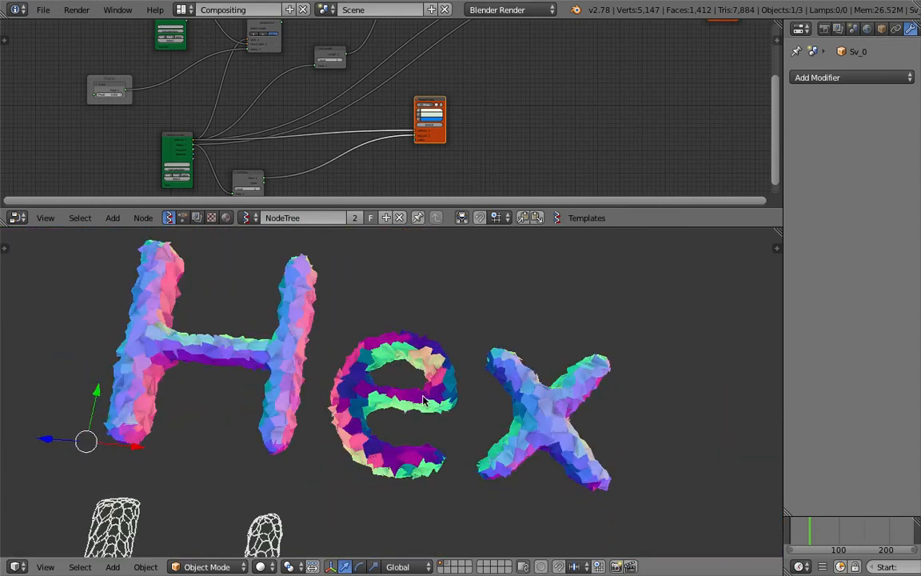
middle_click_drag(515, 408, 559, 375)
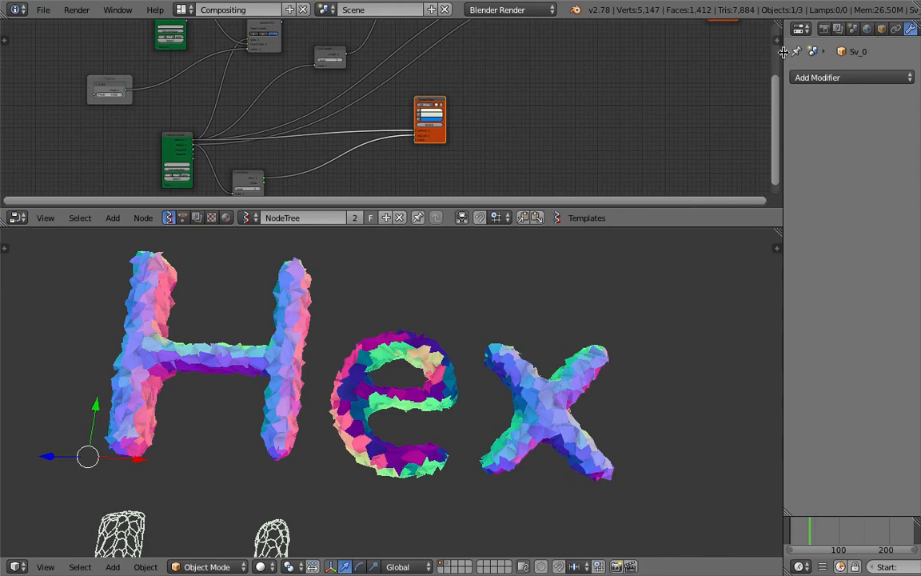
- Widen the properties editor and add a Triangulate modifier to the baked Hex mesh
left_click_drag(784, 52, 665, 52)
left_click(756, 78)
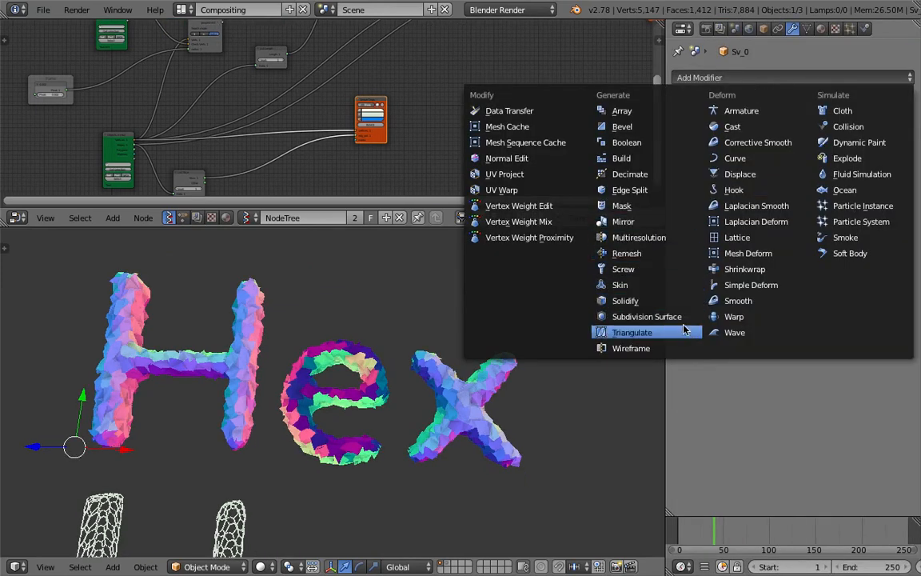
left_click(631, 332)
scroll(436, 344, "up", 3)
middle_click_drag(448, 357, 493, 384)
scroll(374, 392, "up", 2)
mouse_move(374, 392)
middle_mouse_down()
mouse_move(372, 377)
mouse_move(393, 360)
mouse_move(423, 358)
mouse_move(450, 400)
mouse_move(446, 431)
mouse_move(426, 323)
mouse_move(397, 382)
middle_mouse_up()
scroll(402, 362, "down", 3)
scroll(452, 401, "up", 4)
scroll(397, 382, "down", 3)
scroll(398, 382, "up", 2)
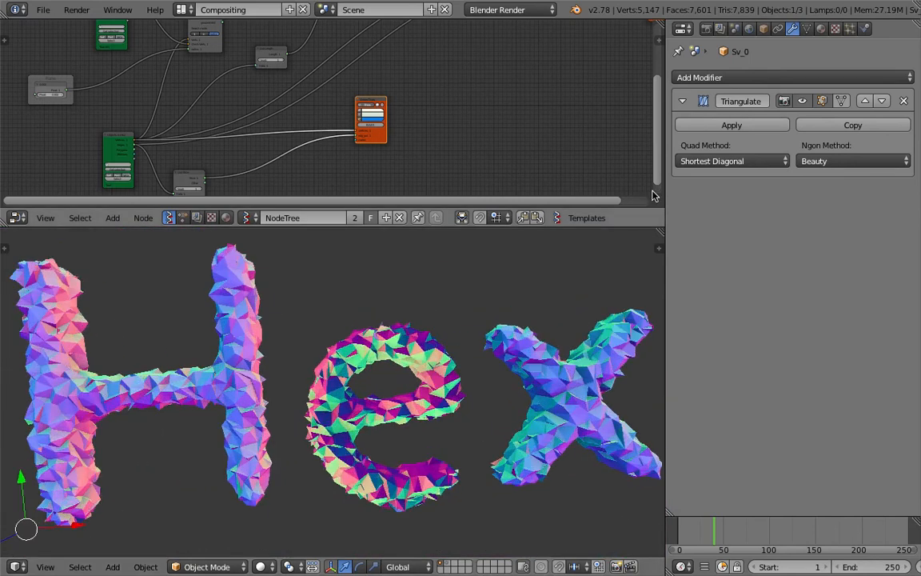
- Add a Wireframe modifier to the Hex mesh and turn off its Even Thickness option
left_click(767, 78)
left_click(621, 348)
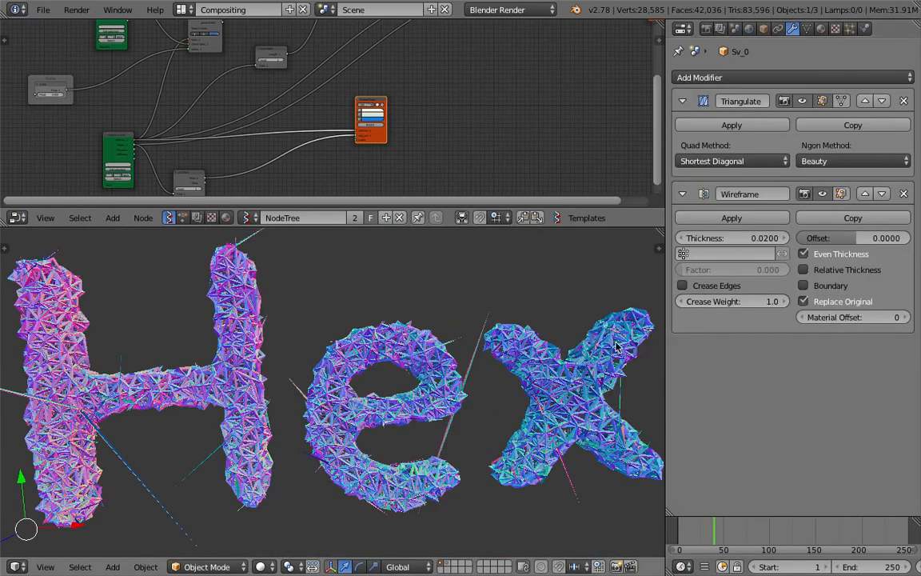
middle_click_drag(632, 323, 887, 249)
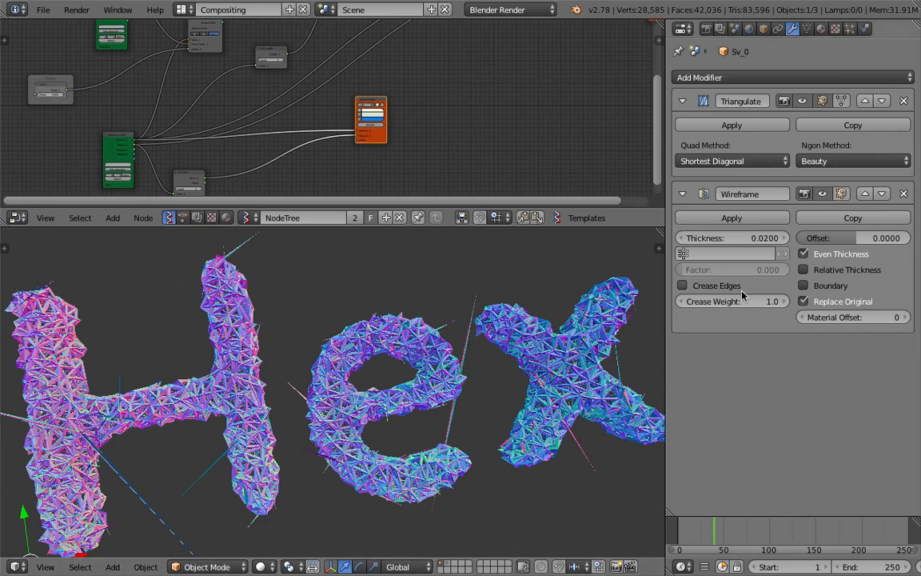
left_click(803, 254)
scroll(485, 370, "up", 4)
middle_click_drag(403, 408, 419, 405)
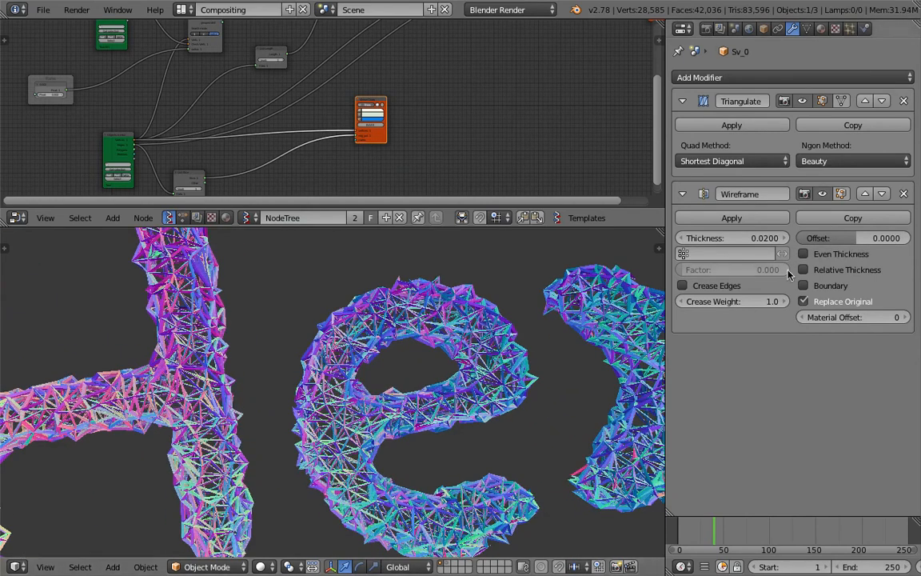
- Toggle the Wireframe modifier's Even Thickness option repeatedly to compare both results, leaving it off
left_click(817, 254)
left_click(819, 255)
left_click(819, 255)
left_click(821, 256)
- Enlarge the 3D view over the node editor and examine the wireframed Hex text beside the hexagonal edge pattern
scroll(480, 355, "down", 5)
middle_click_drag(399, 377, 365, 312)
scroll(386, 377, "up", 3)
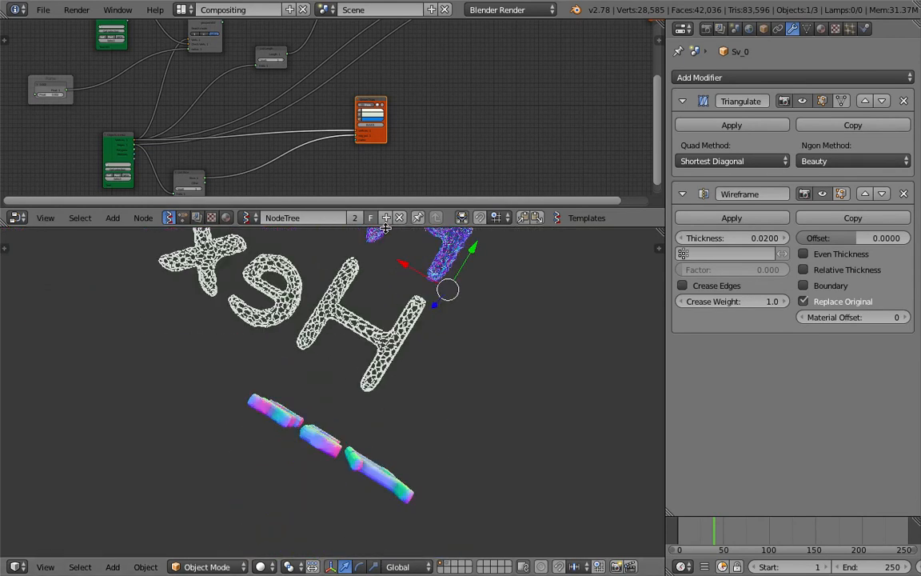
left_click_drag(360, 227, 357, 377)
key("Home")
middle_click_drag(427, 120, 419, 169)
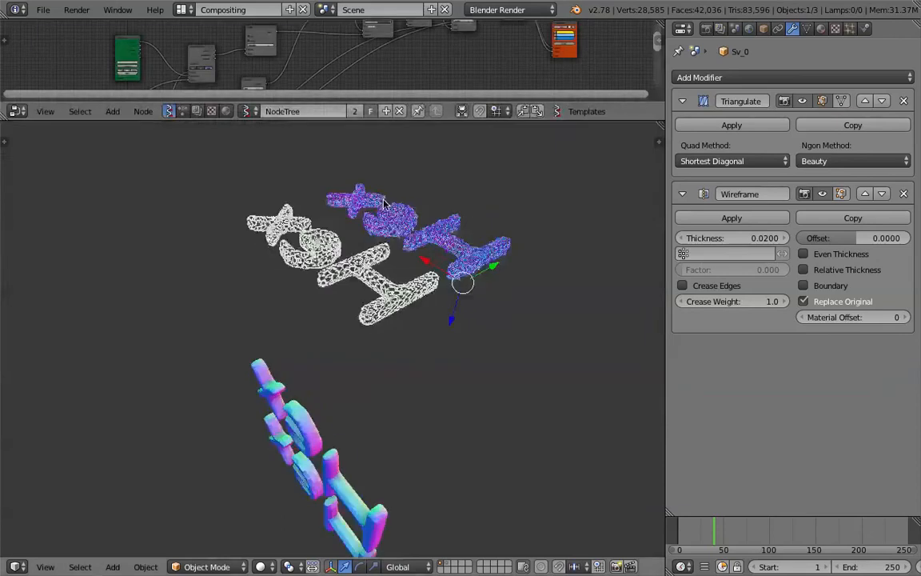
middle_click_drag(320, 200, 432, 272)
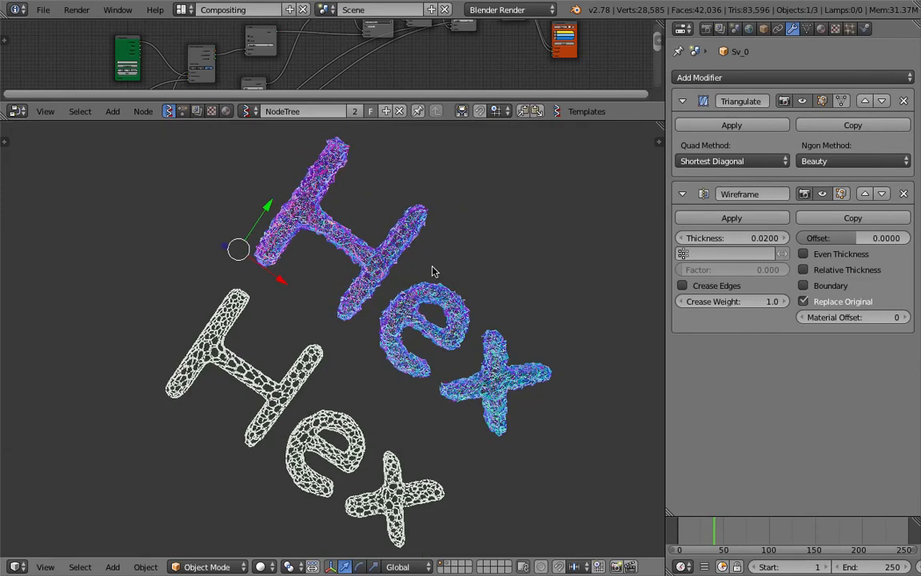